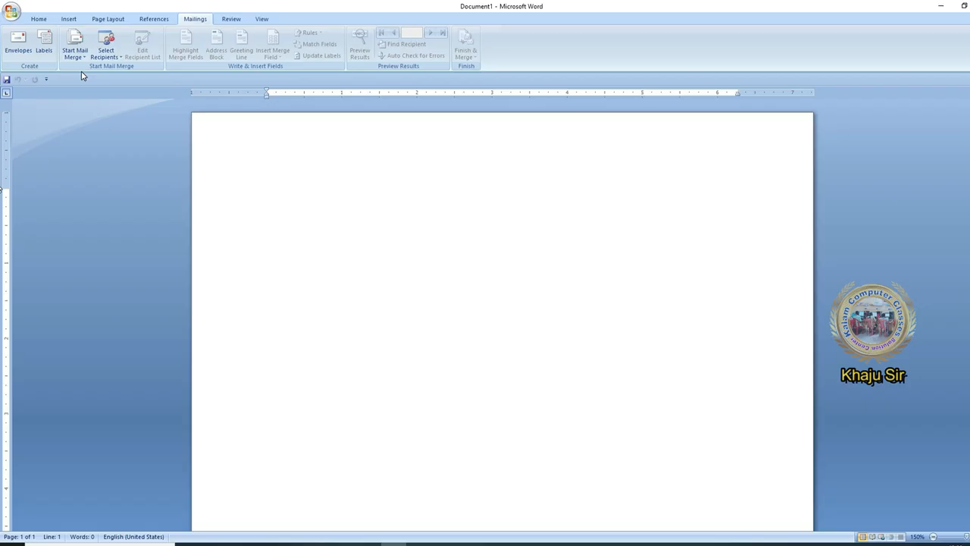
Type 'To,' and a Subject line filled with one =rand(1,1) sample sentence
text(To,)
key(Return)
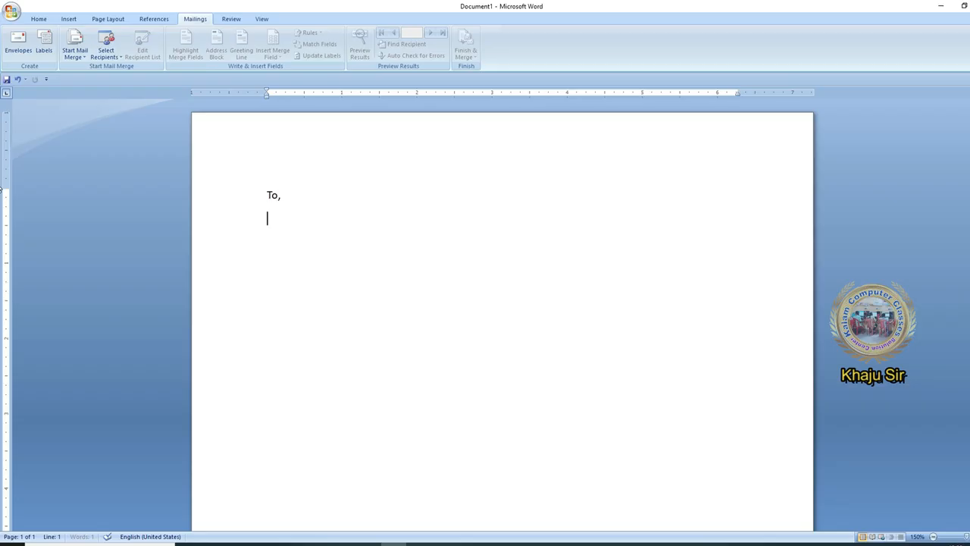
key(Return)
text(subject:)
key(Return)
text(=rand(1,1))
key(Return)
key(Up)
key(BackSpace)
key(Down)
key(End)
Add 'Dear Sir/Madam' and generate three sample body paragraphs with =rand()
key(Return)
key(Return)
text(Dear Sir)
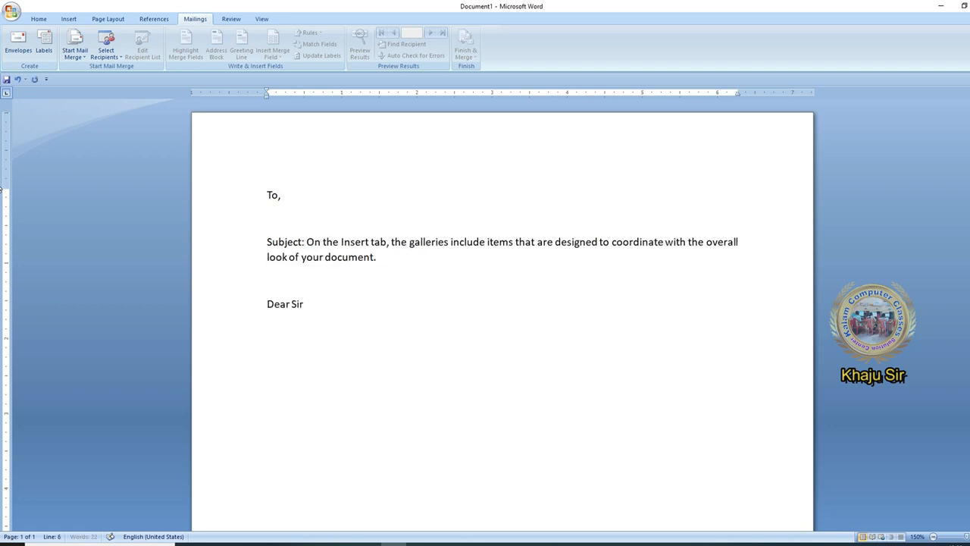
text(/Madam)
text(=rand())
key(Return)
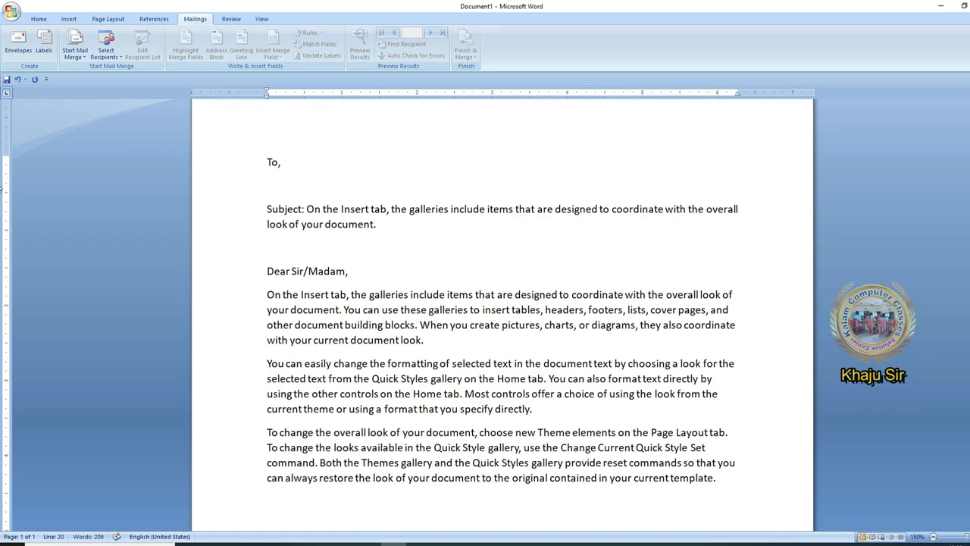
Add 'Thanking You,', 'Place: Dharwad' and 'Date: 01-01-2023' lines
text(Thanking You,)
key(Return)
text(Place)
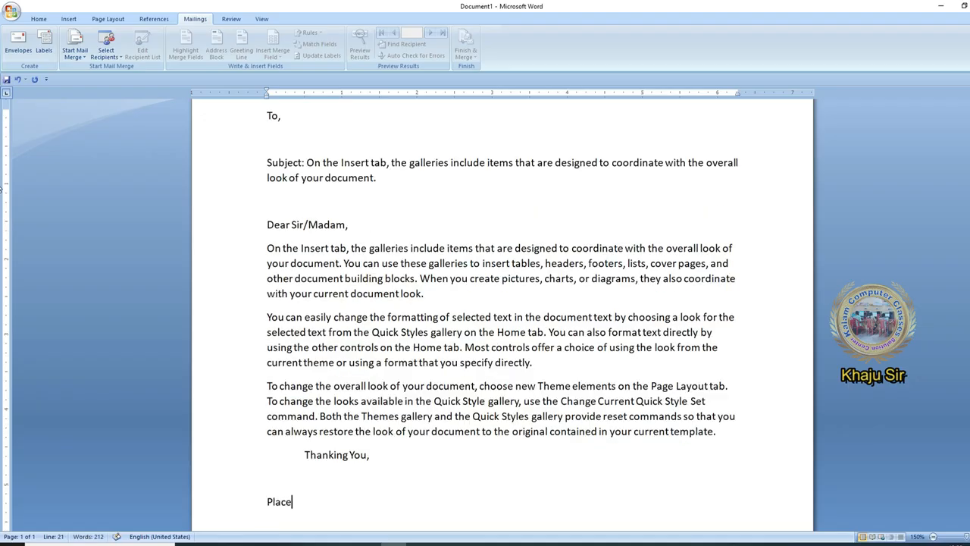
text(: Dharwad)
key(Return)
text(Da)
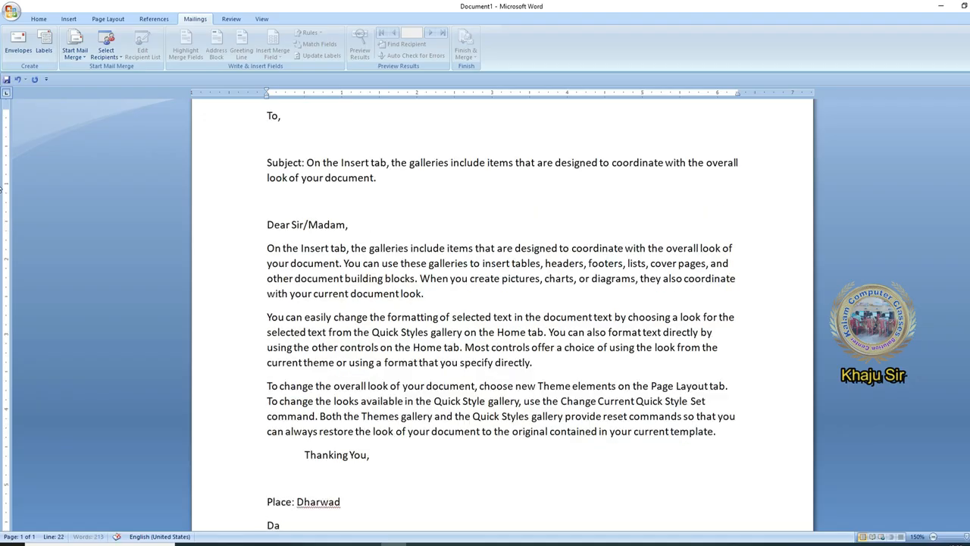
text(te:01)
key(BackSpace)
key(BackSpace)
text(01-01-2023)
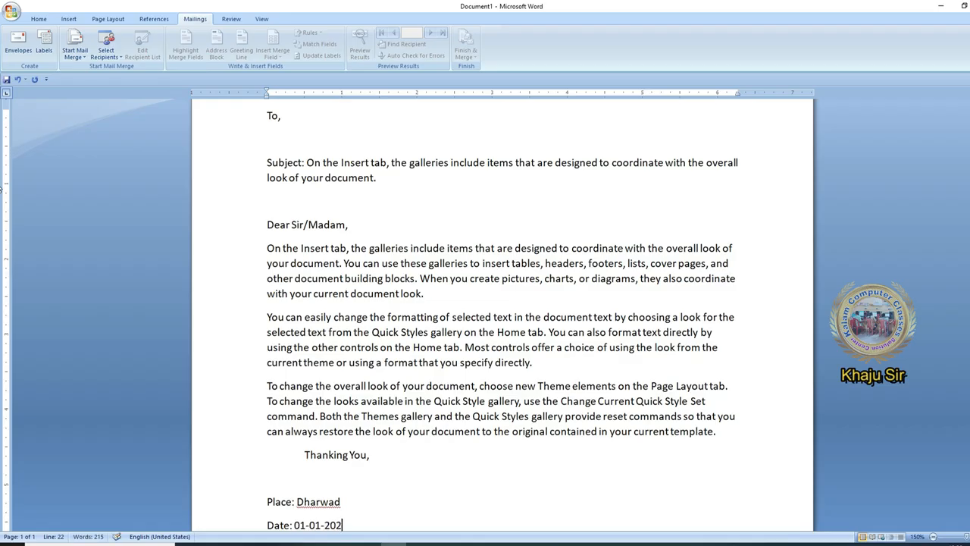
Add the 'Your faithfully, (Kalam Computer Foundation)' signature tabbed to the right
key(Tab)
key(Tab)
key(Tab)
key(Tab)
key(Tab)
key(Tab)
key(Tab)
text(Your faithfully)
text(,  )
text((Kalam Computer Fou)
text(ndation))
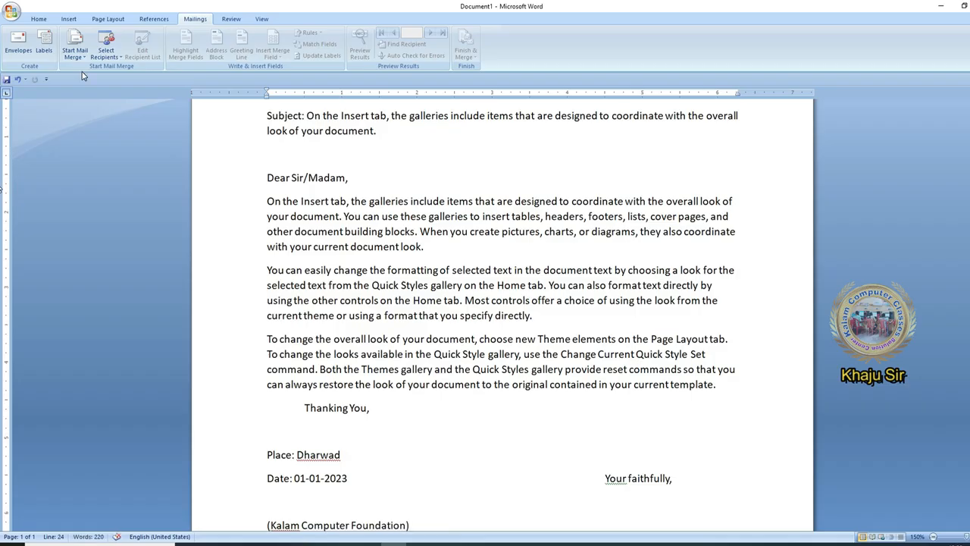
key(ctrl+Left)
key(ctrl+Left)
key(ctrl+Left)
key(Tab)
key(Tab)
key(Tab)
key(Tab)
key(Tab)
key(Tab)
key(Tab)
key(Tab)
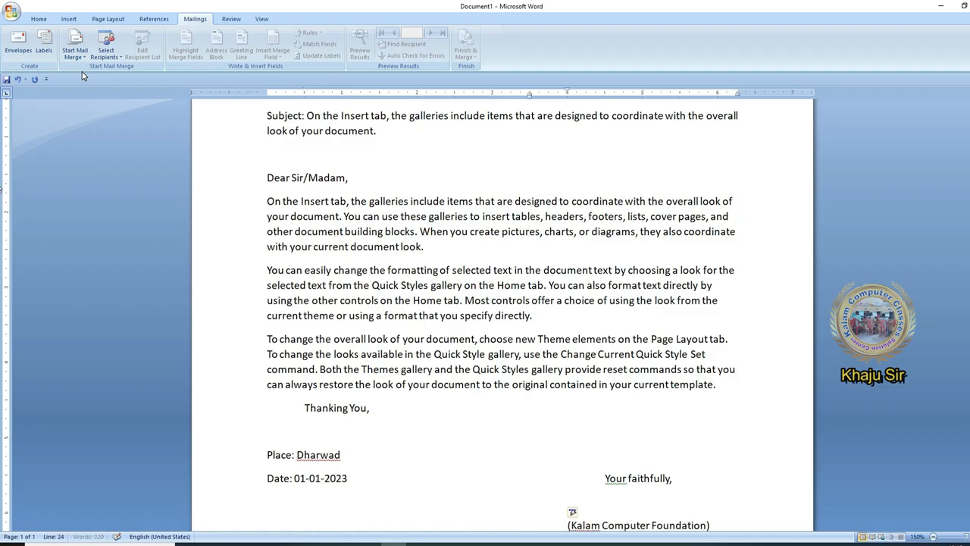
key(Up)
Indent the Subject line using the ruler's indent marker
scroll(402, 233, up, 3)
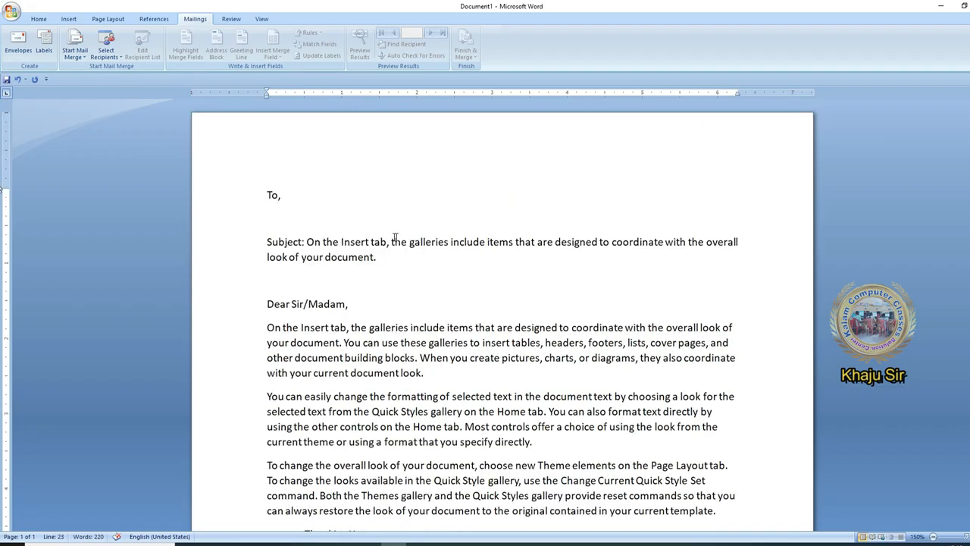
click(265, 242)
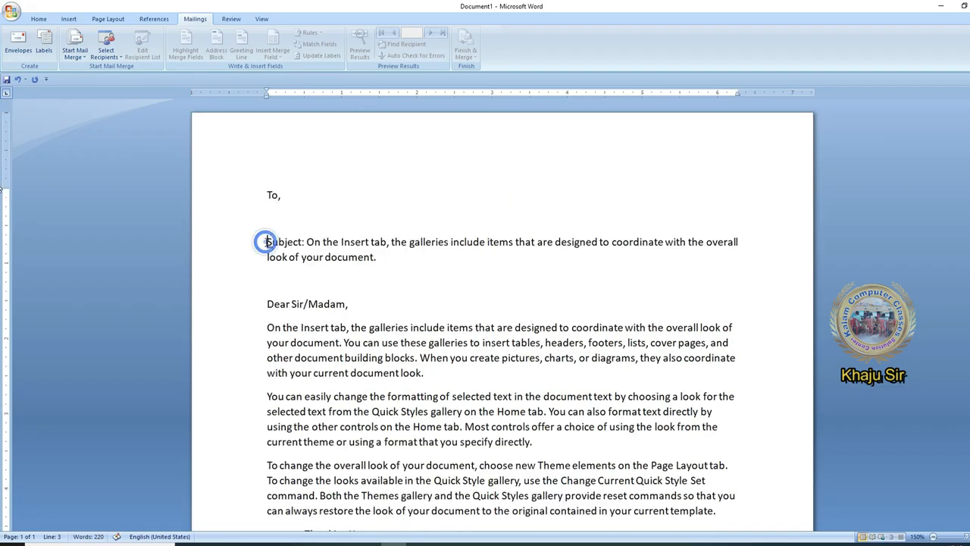
drag(266, 99, 384, 96)
click(328, 245)
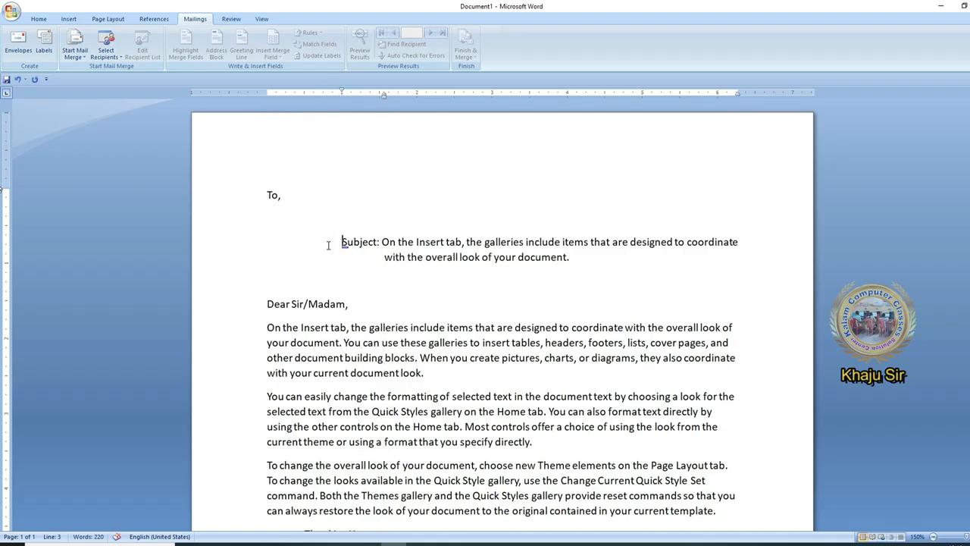
Justify the whole letter and set its line spacing to 1.5
key(ctrl+a)
key(ctrl+j)
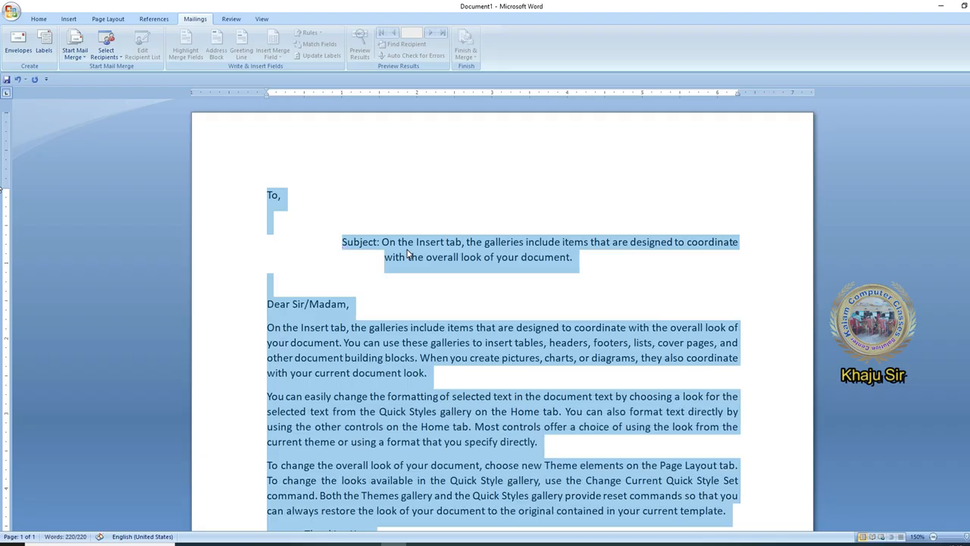
click(37, 19)
click(279, 51)
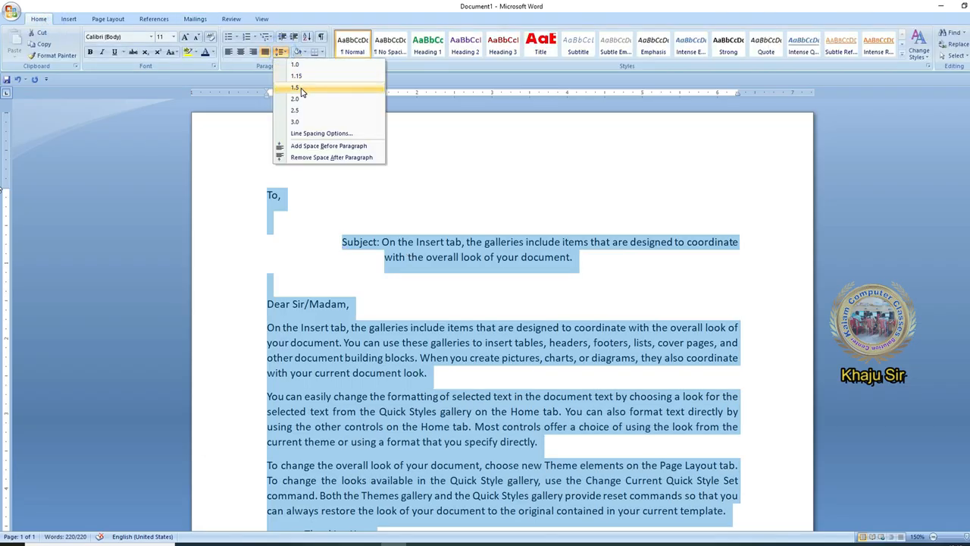
click(300, 88)
Make the lines from 'To,' through 'Dear Sir/Madam,' justified and bold
drag(266, 195, 440, 332)
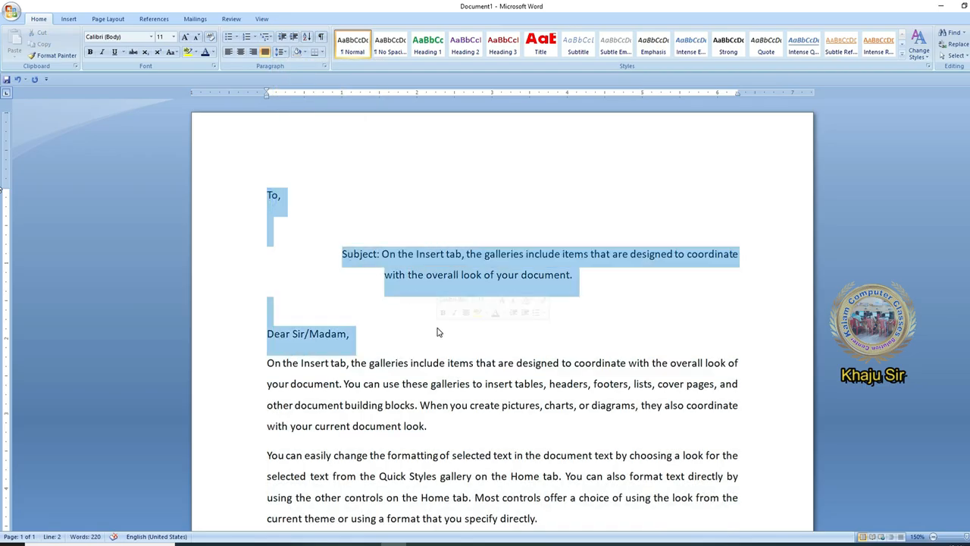
key(ctrl+j)
key(ctrl+b)
Indent the first line of each of the three body paragraphs with Tab
scroll(437, 329, down, 3)
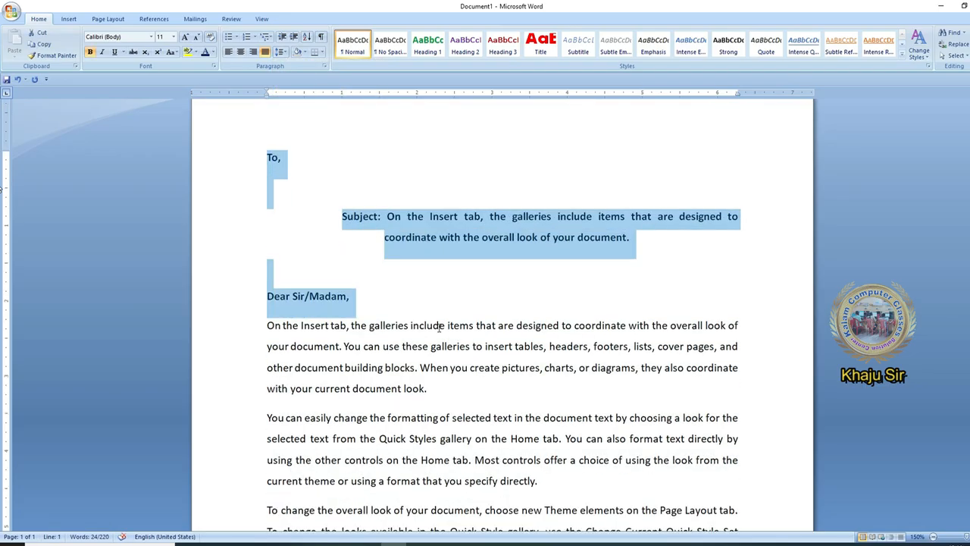
click(267, 175)
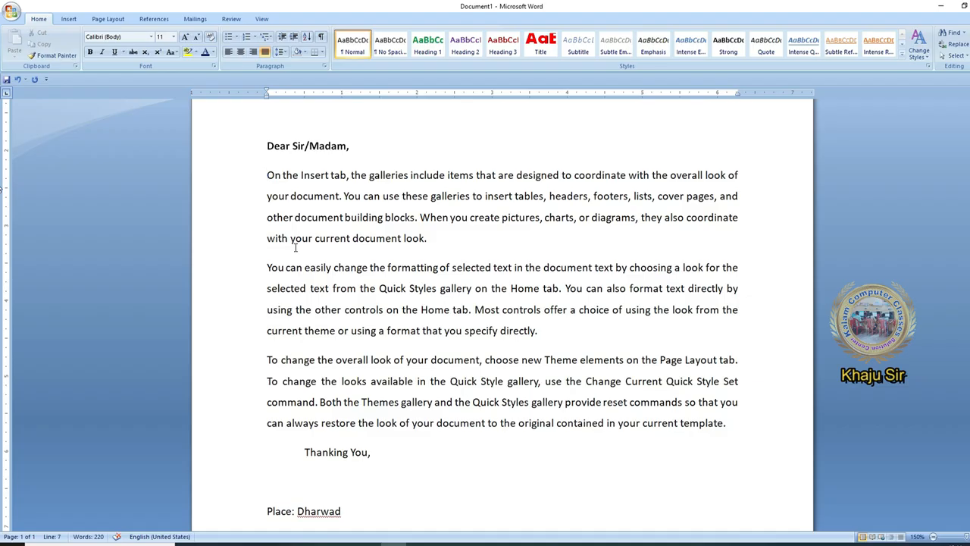
key(Tab)
click(269, 266)
key(Tab)
click(267, 359)
key(Tab)
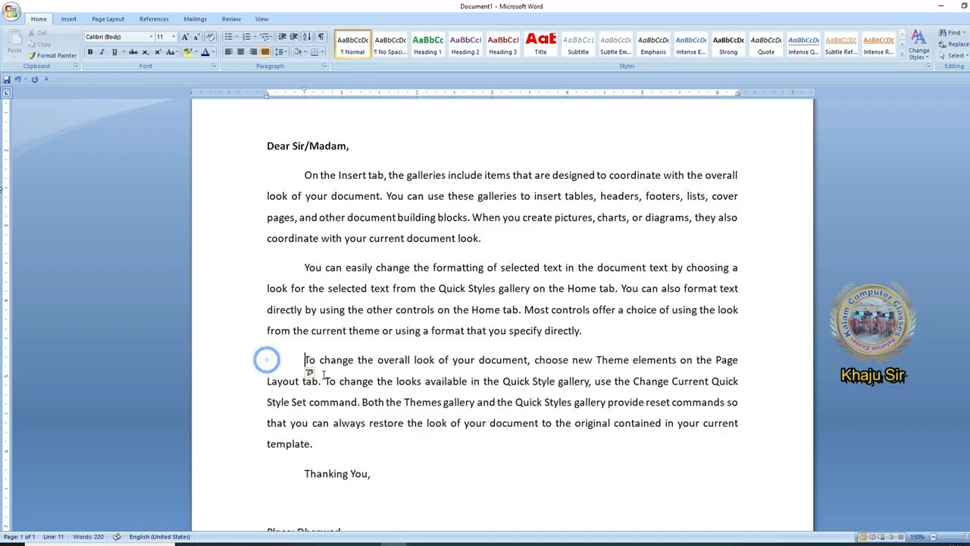
Bold the closing lines from 'Thanking You,' to the signature
scroll(297, 323, down, 3)
drag(303, 285, 720, 441)
key(ctrl+b)
click(595, 387)
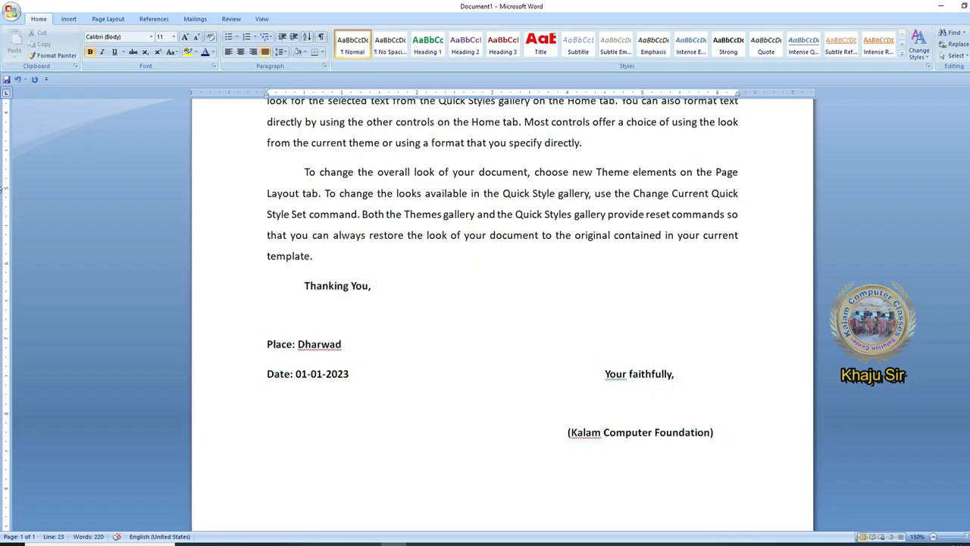
Ignore the spelling flags on 'Kalam' and 'Dharwad'
right_click(599, 433)
click(628, 342)
right_click(339, 347)
click(377, 379)
click(525, 367)
Scroll back to the top of the letter and restore the 150% zoom
scroll(500, 379, up, 5)
scroll(405, 329, down, 5)
scroll(404, 329, up, 3)
scroll(404, 328, up, 1)
click(148, 175)
scroll(322, 367, down, 1)
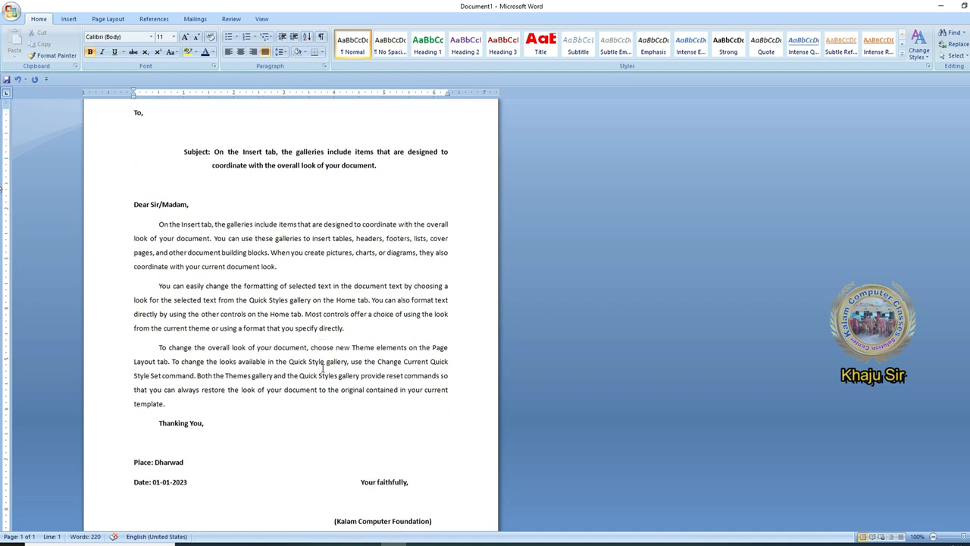
scroll(283, 223, up, 5)
click(277, 220)
click(187, 19)
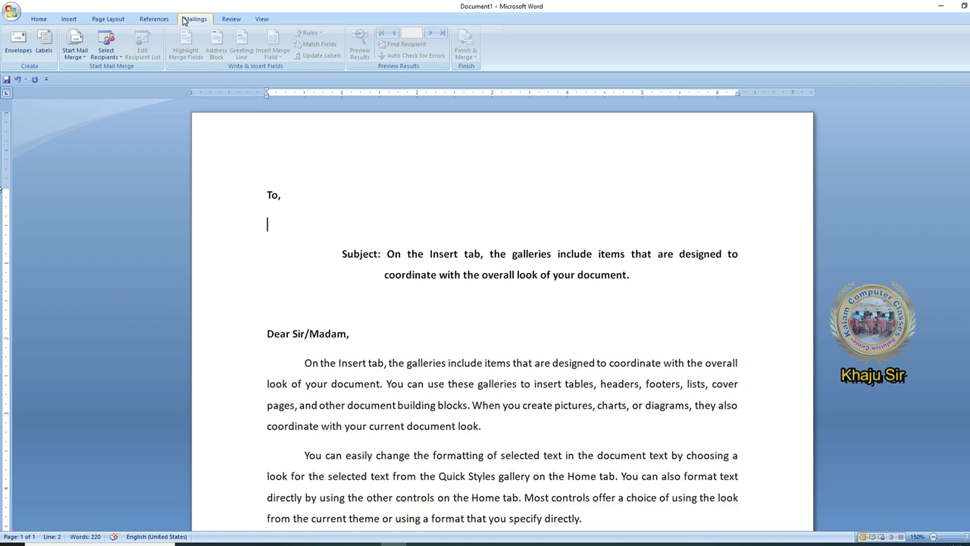
click(72, 56)
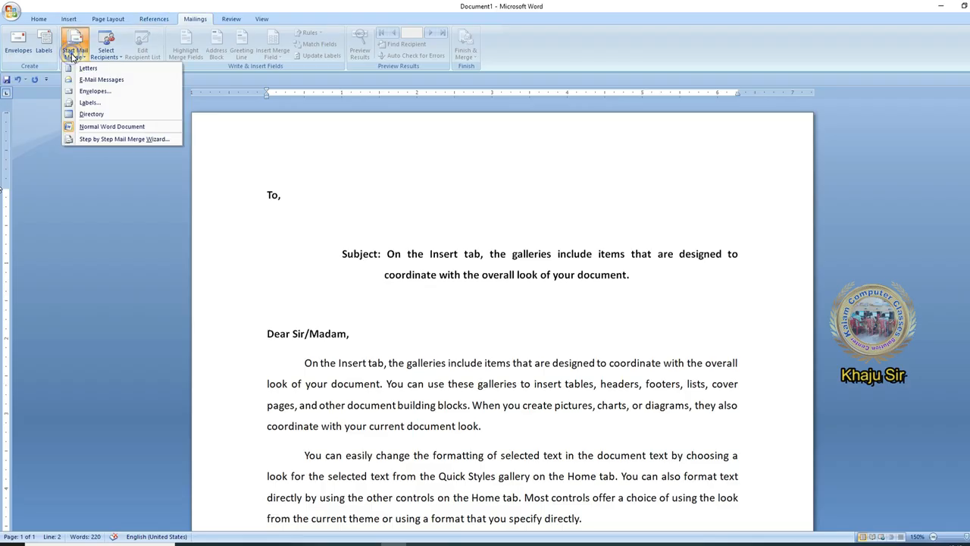
Run the Mail Merge wizard with Letters and the current document, choosing Type a new list
click(112, 140)
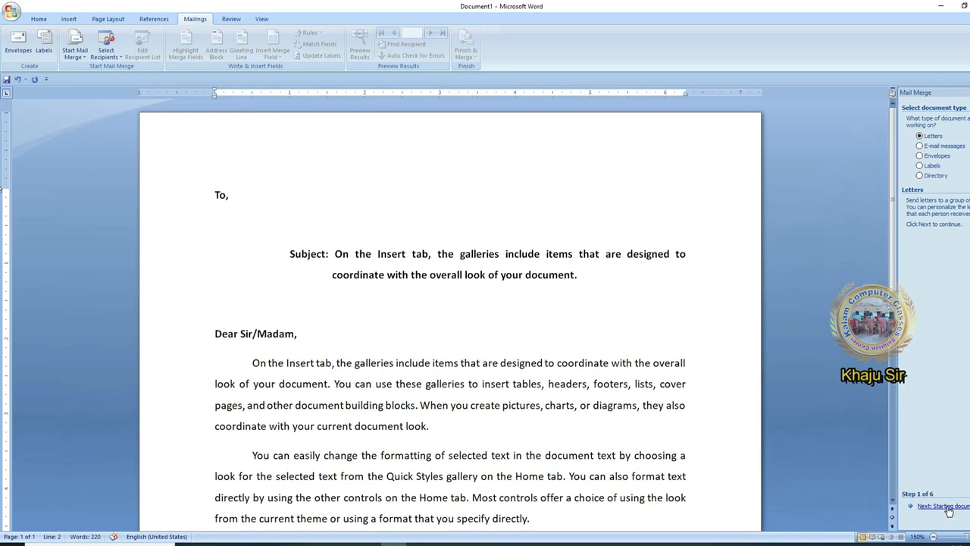
click(944, 506)
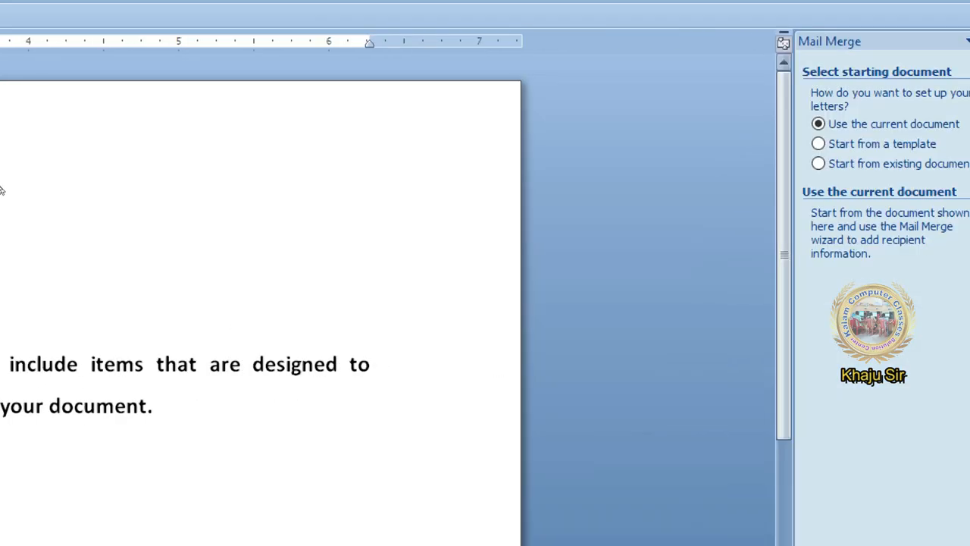
click(877, 125)
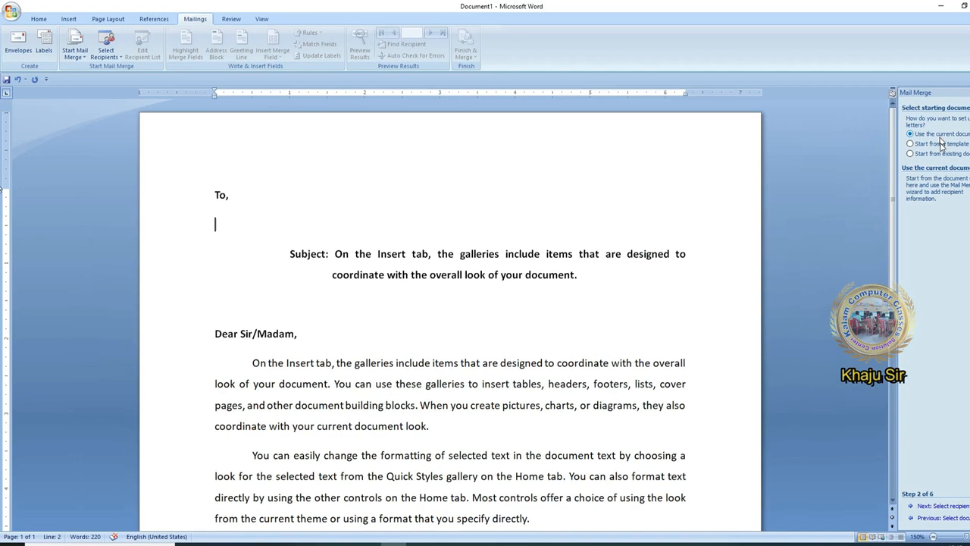
click(965, 505)
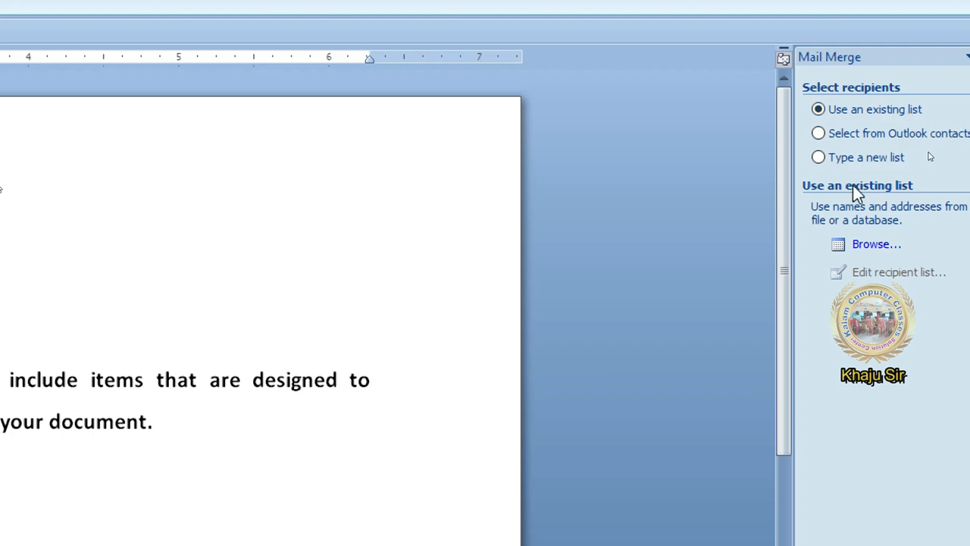
click(860, 154)
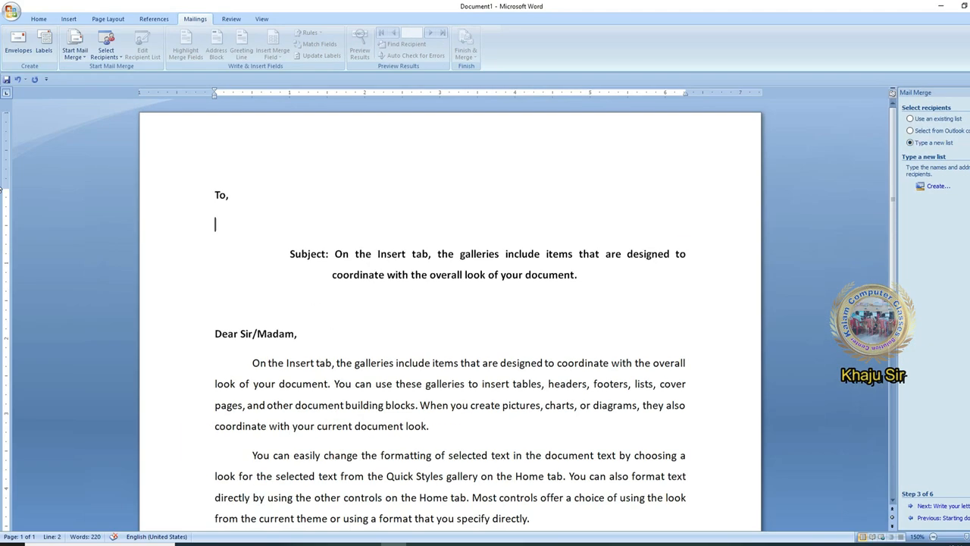
click(872, 243)
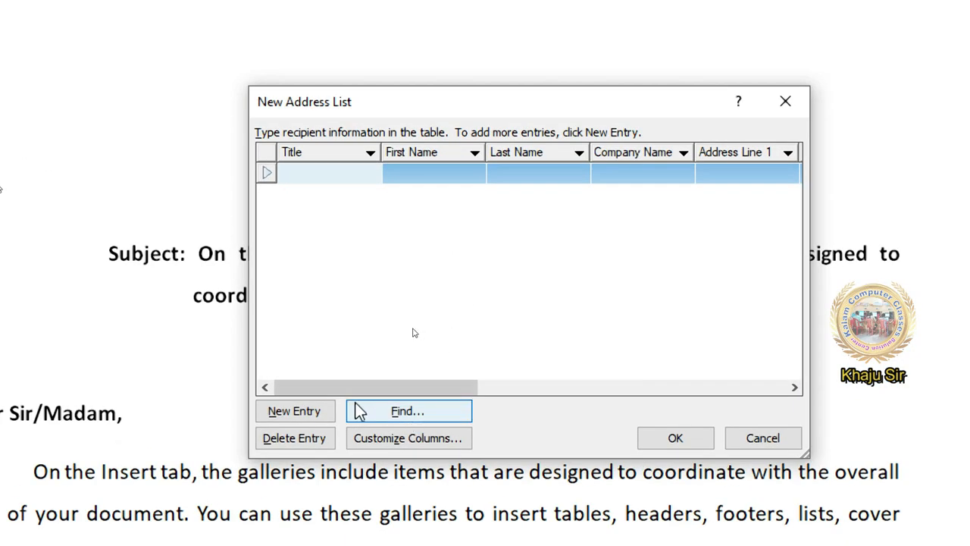
Open Customize Columns and delete the Company Name field
drag(338, 390, 318, 384)
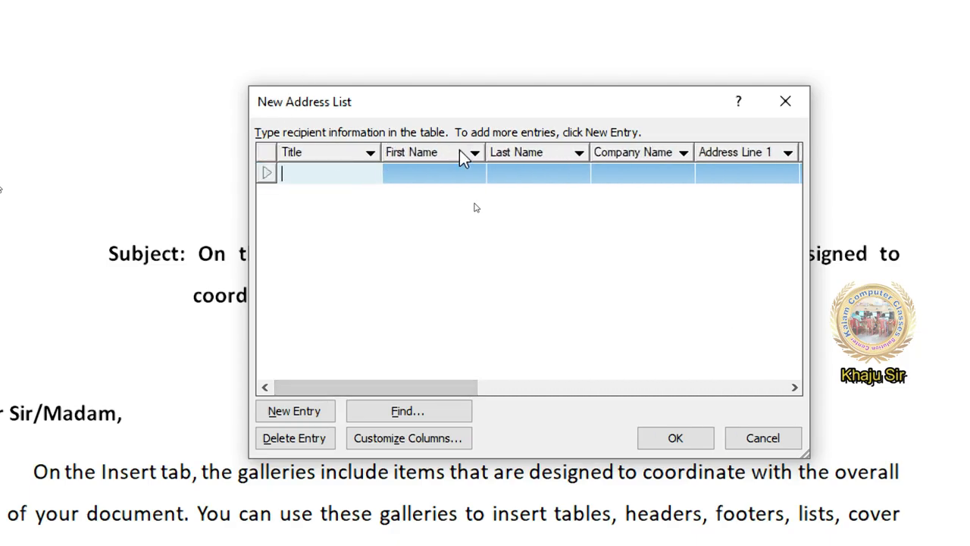
click(417, 443)
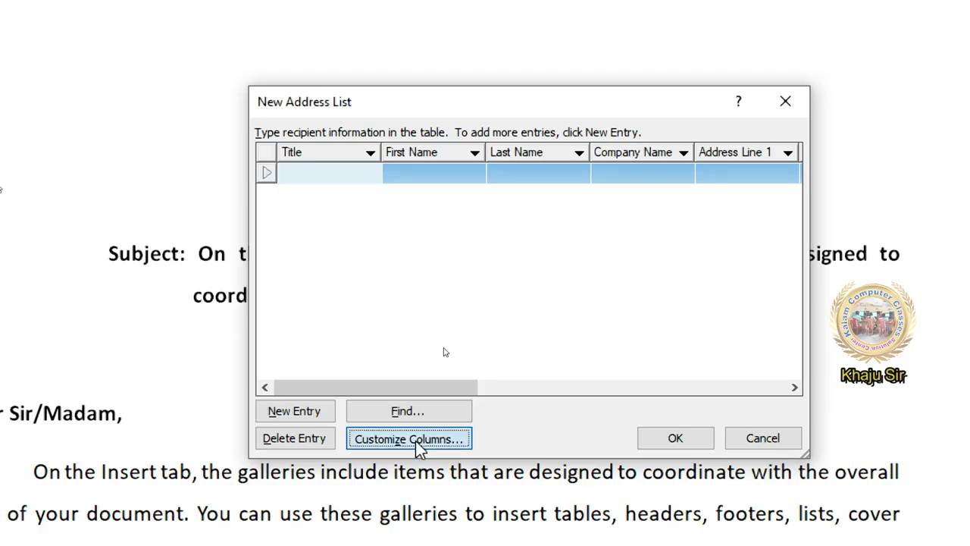
drag(283, 222, 397, 214)
click(357, 267)
click(249, 281)
click(241, 297)
key(Up)
key(Up)
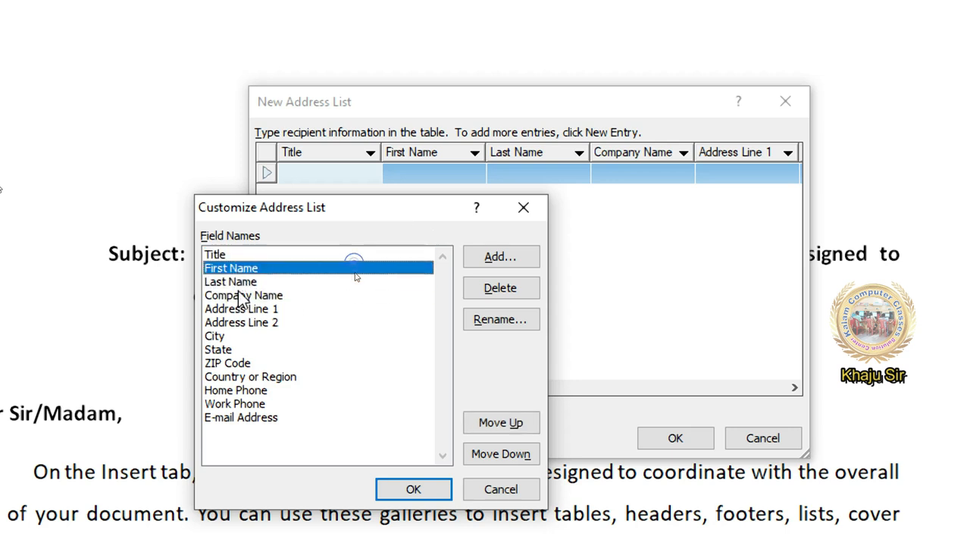
click(238, 296)
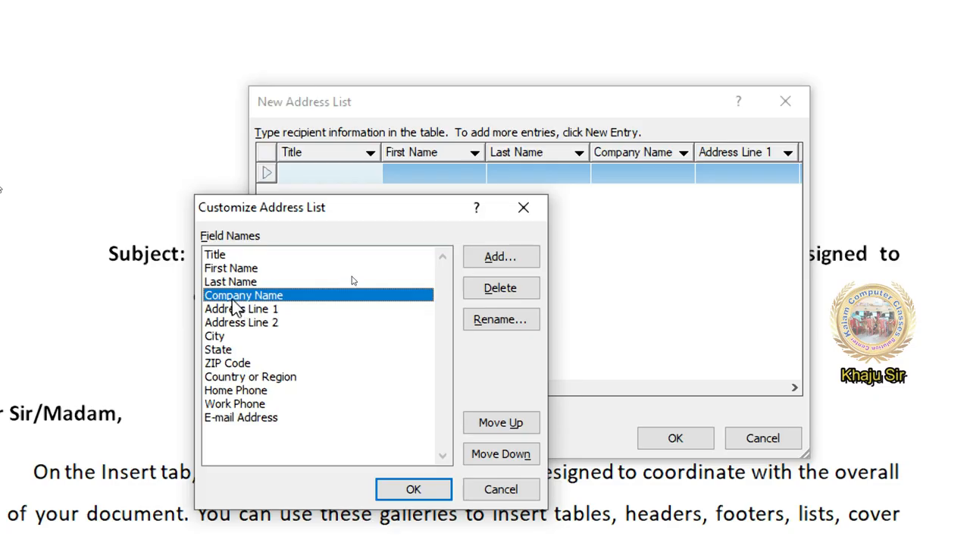
click(465, 292)
click(470, 349)
Delete the Address Line 2, Country or Region and Work Phone fields
click(296, 309)
click(469, 295)
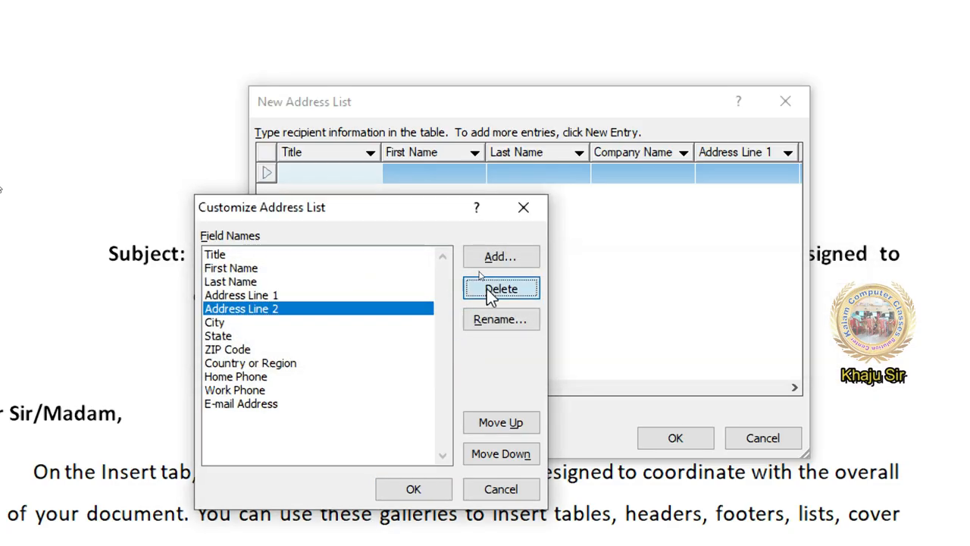
click(484, 355)
click(250, 336)
click(318, 363)
click(321, 350)
click(500, 292)
click(469, 349)
click(485, 289)
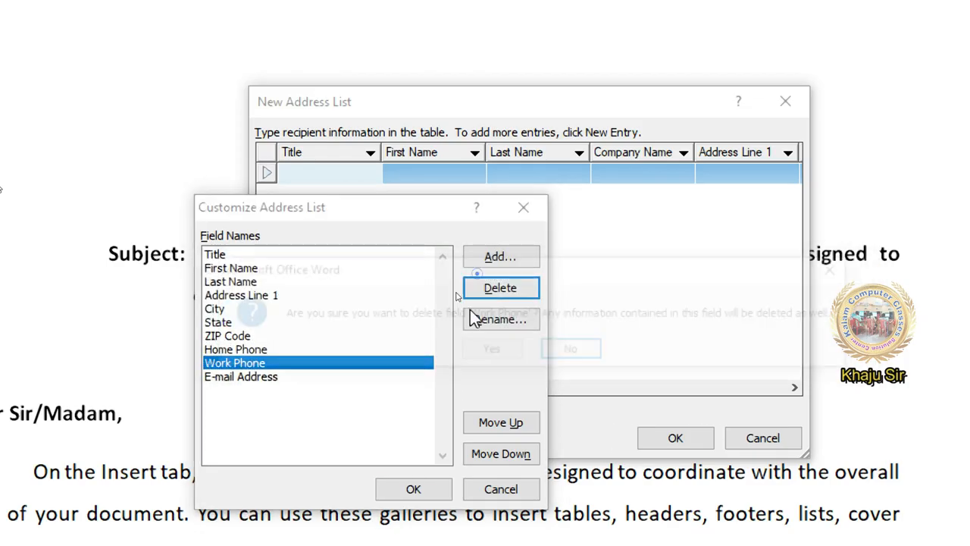
click(463, 351)
click(287, 322)
click(277, 282)
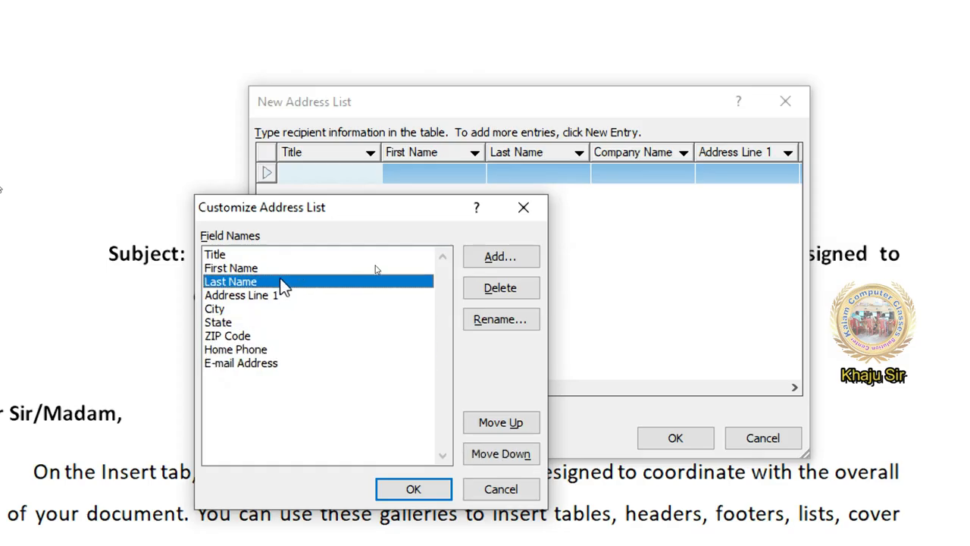
click(257, 296)
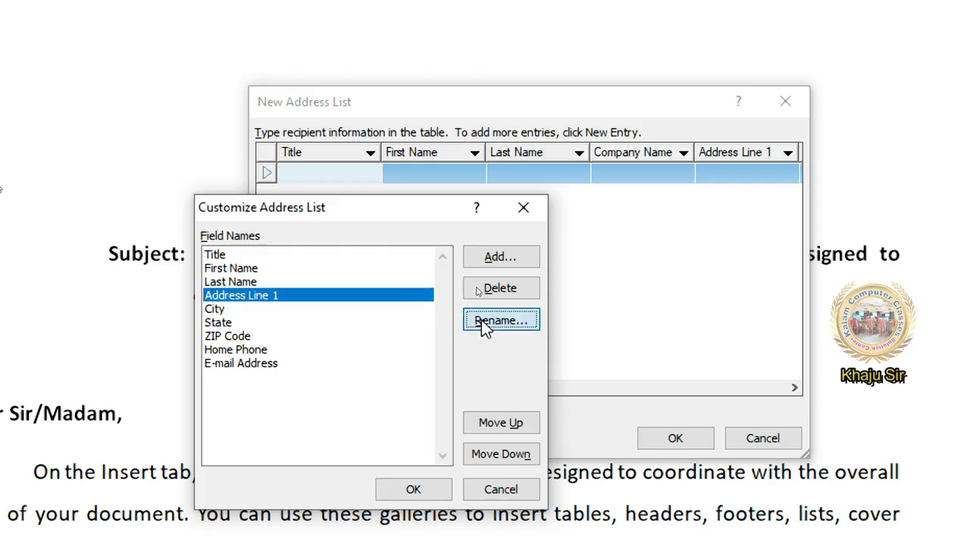
Rename the Address Line 1 field to Address Line
click(500, 319)
click(564, 291)
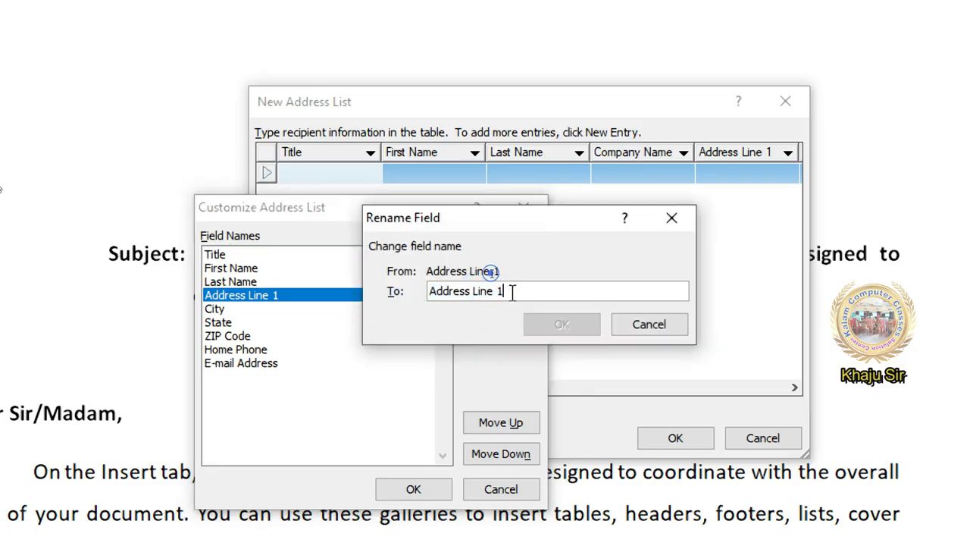
key(BackSpace)
key(BackSpace)
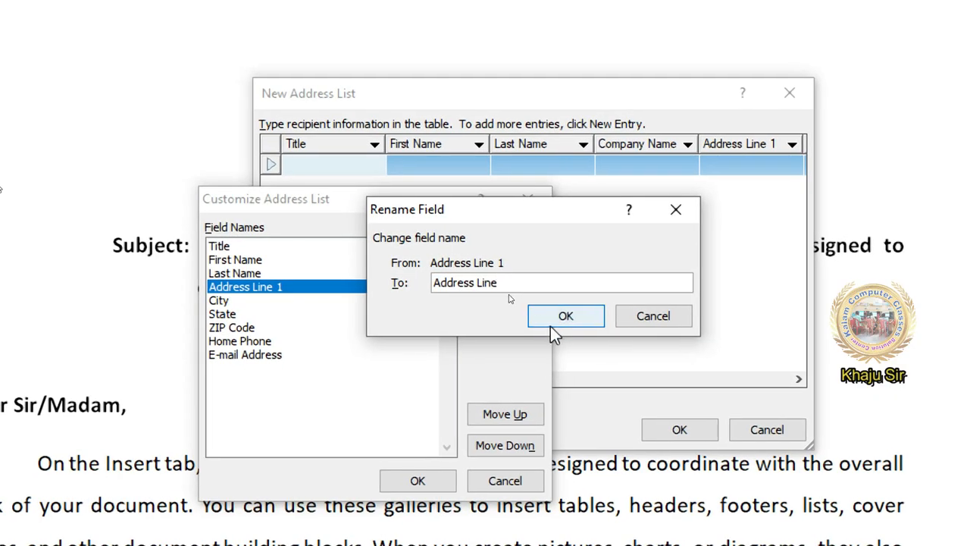
click(552, 322)
Rename the ZIP Code field to PIN Code
click(231, 329)
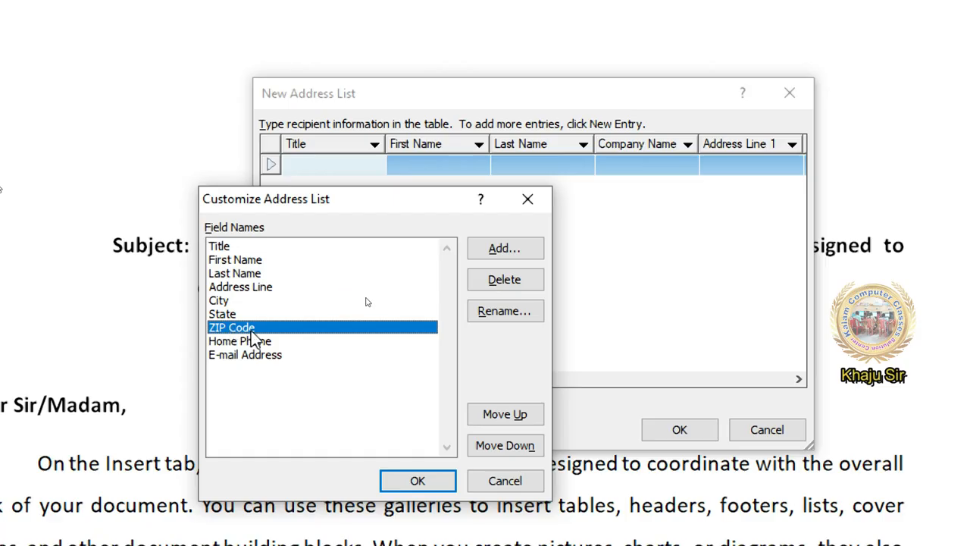
click(493, 315)
click(451, 282)
key(BackSpace)
key(BackSpace)
key(BackSpace)
text(PIN)
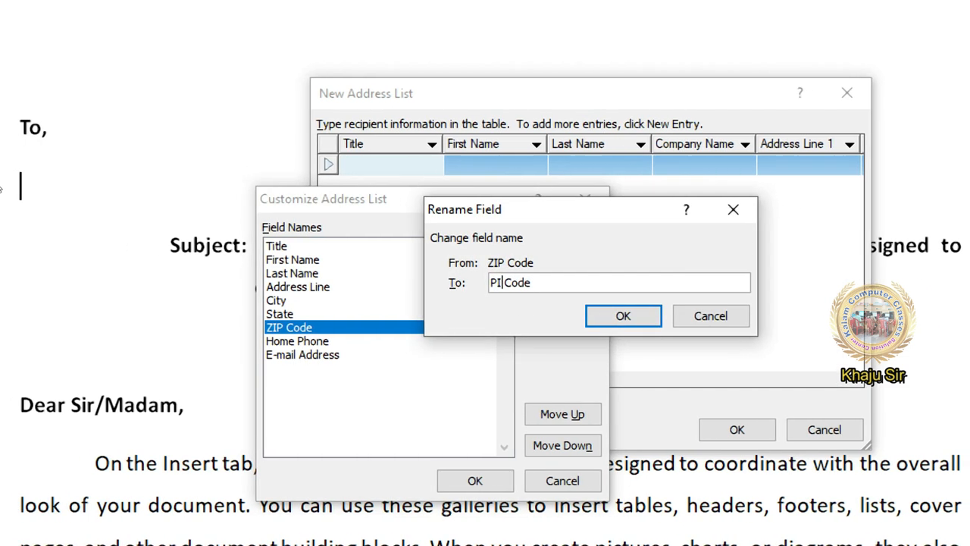
click(599, 320)
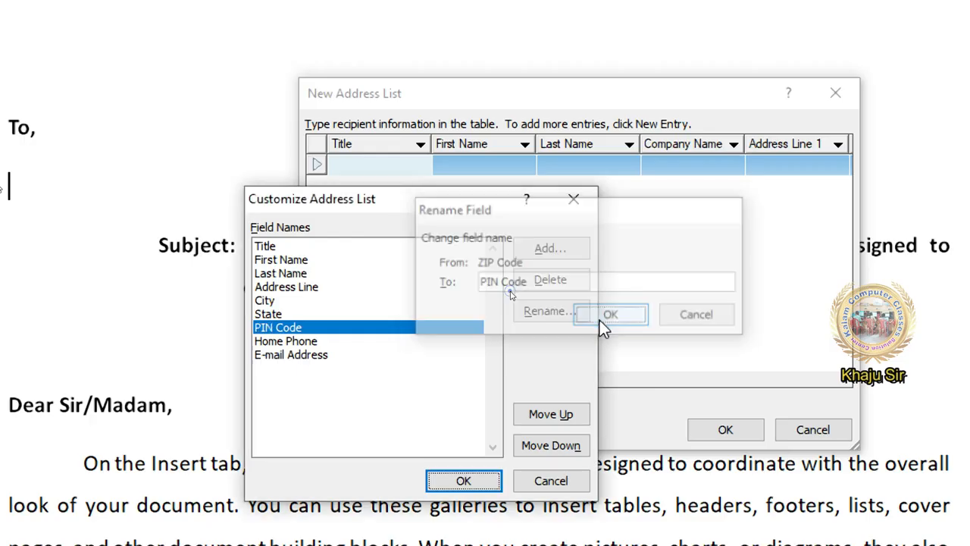
Add a new Taluk field after City
click(334, 285)
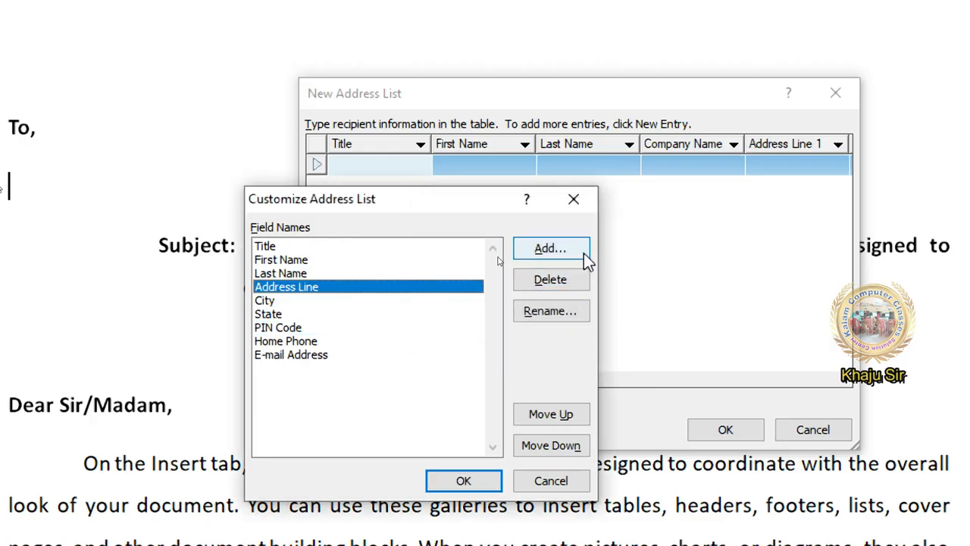
click(281, 327)
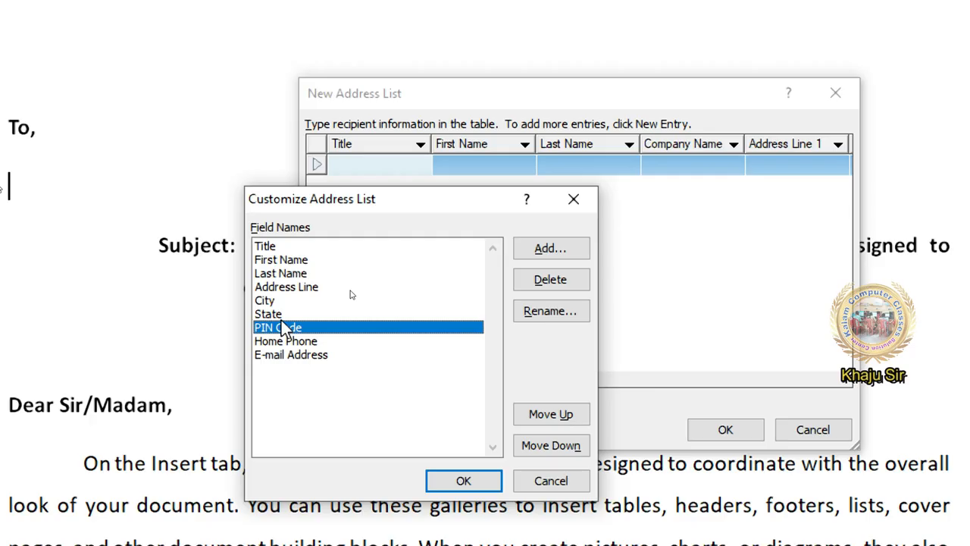
click(274, 302)
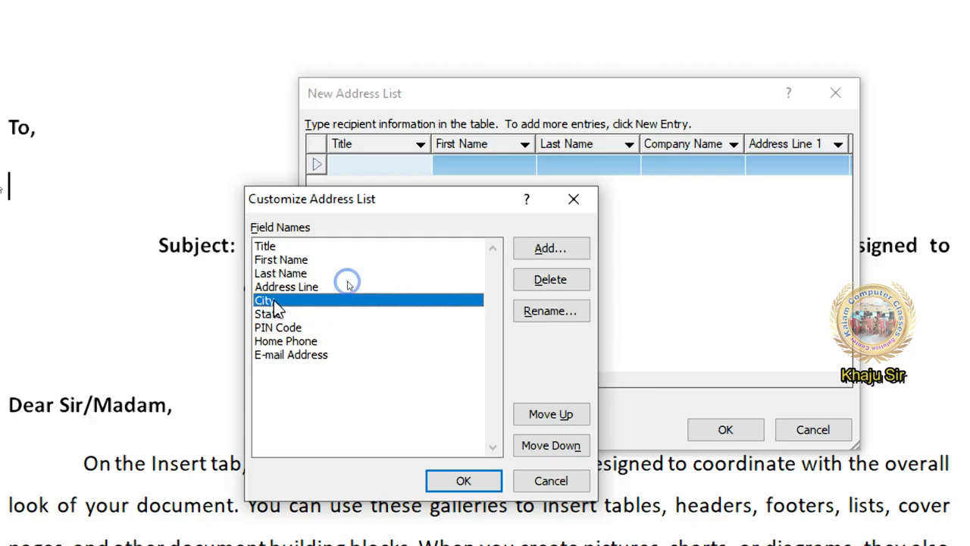
click(543, 254)
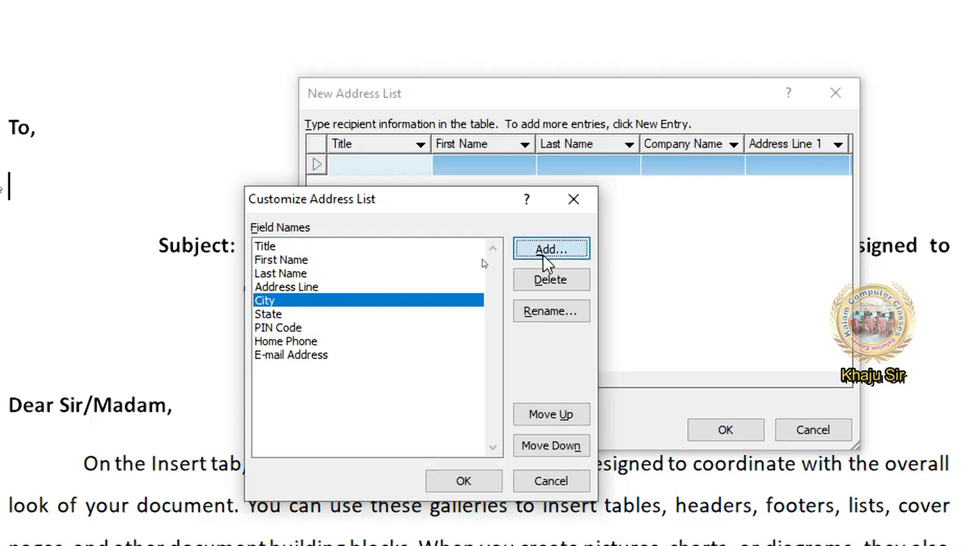
click(542, 255)
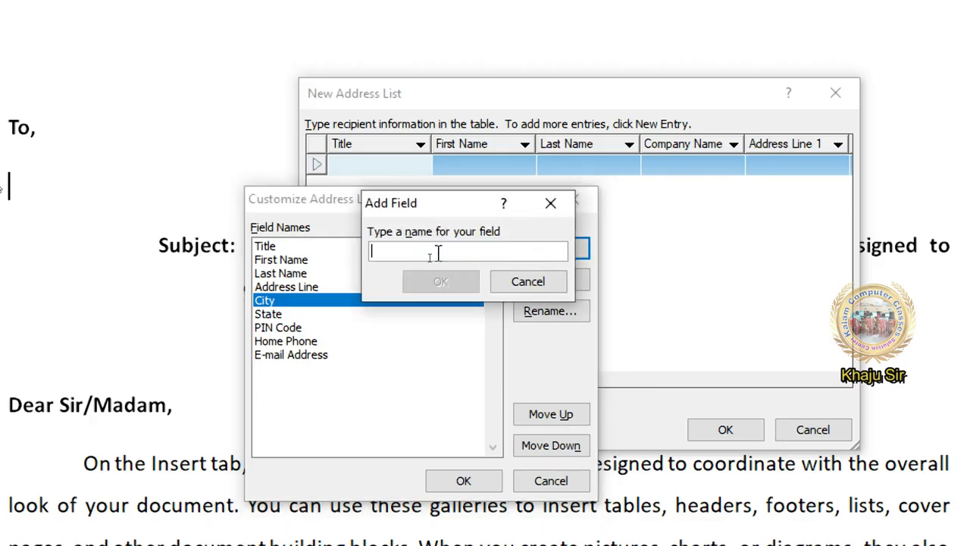
text(Taluk)
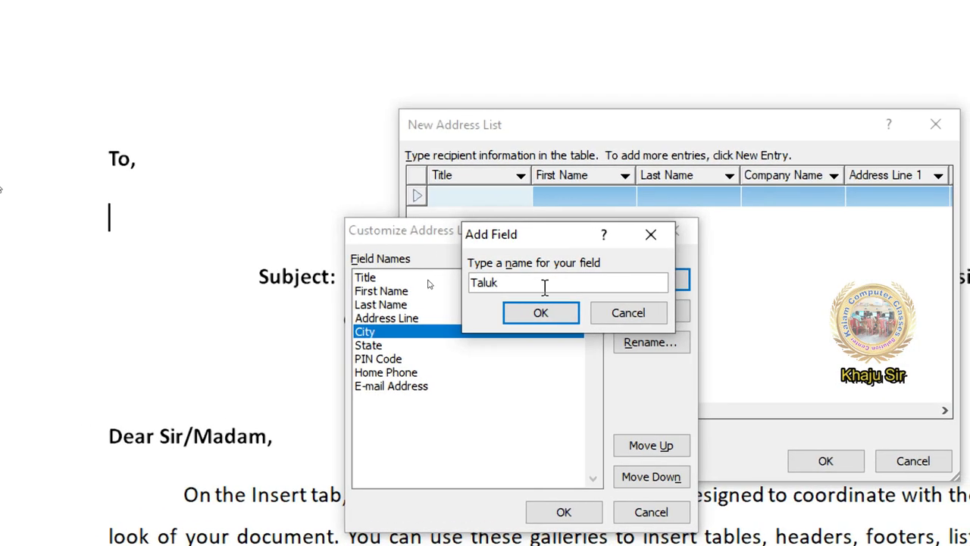
click(565, 327)
Delete the Taluk field again
click(388, 291)
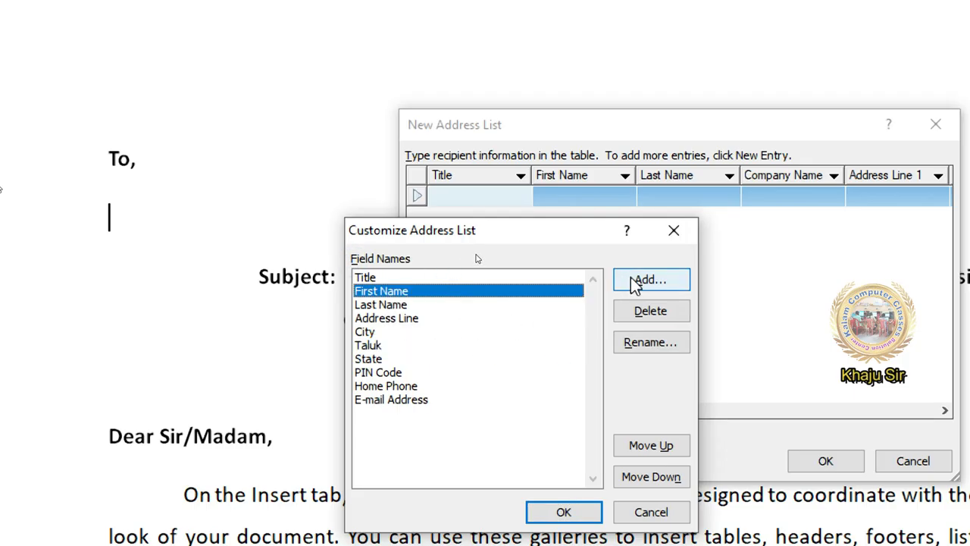
click(370, 345)
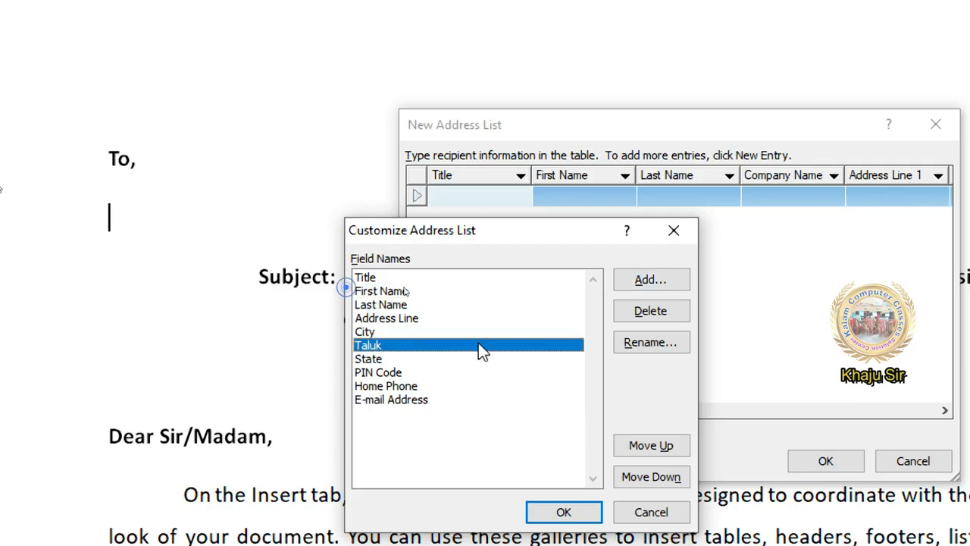
click(666, 311)
click(623, 376)
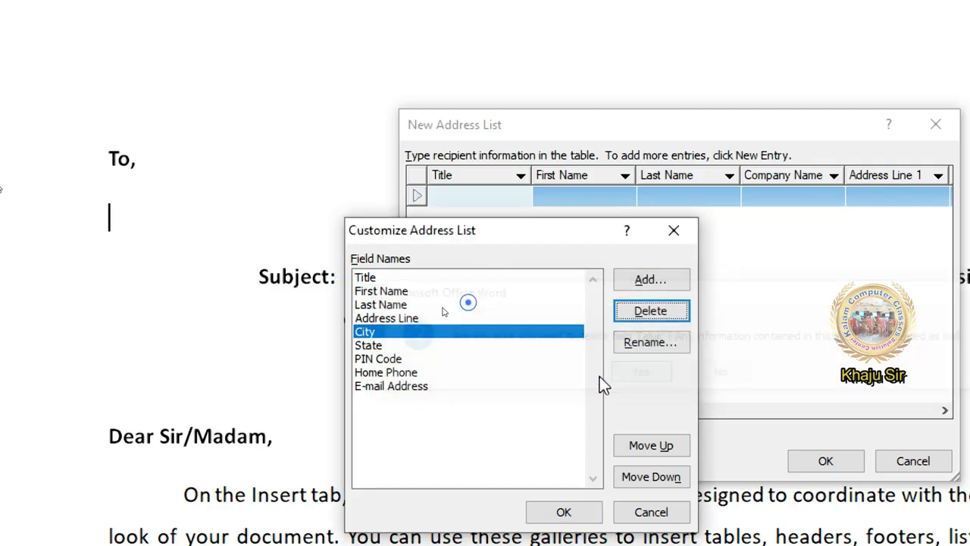
Try Move Up/Down on PIN Code and Address Line, restore their order, and confirm the columns
click(385, 360)
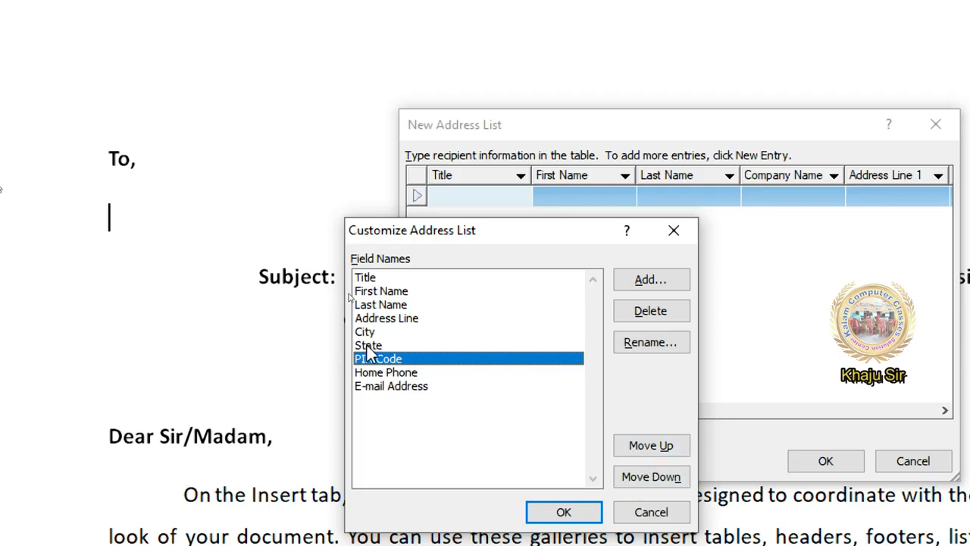
click(643, 450)
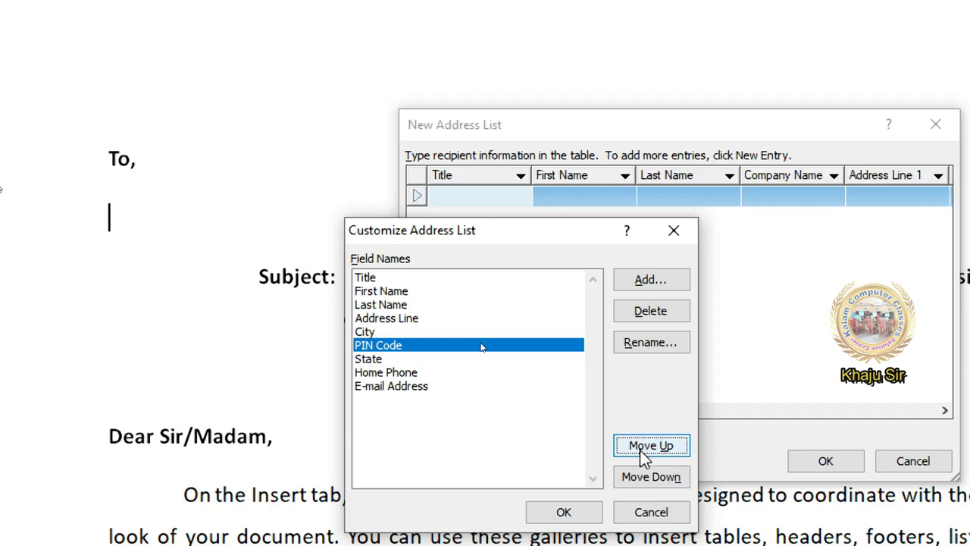
click(640, 479)
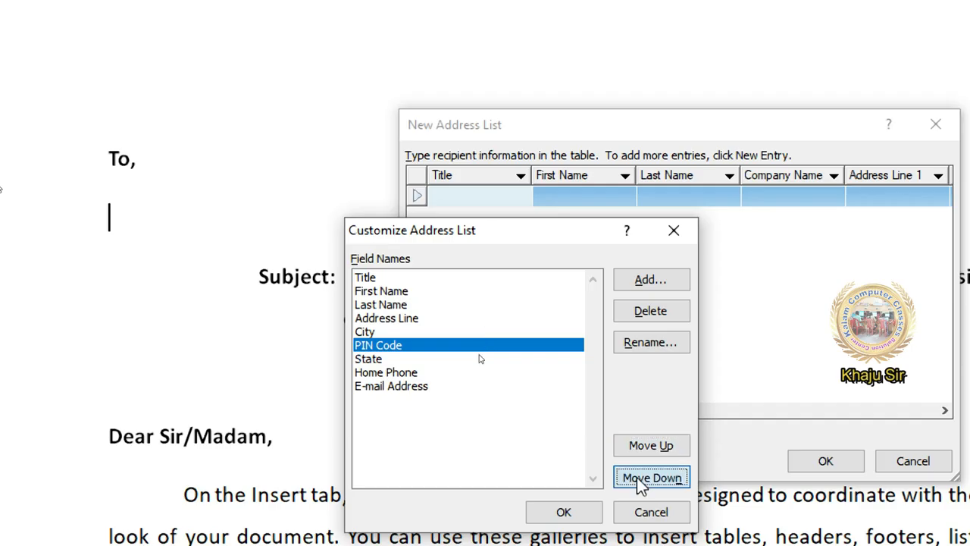
click(419, 306)
click(418, 295)
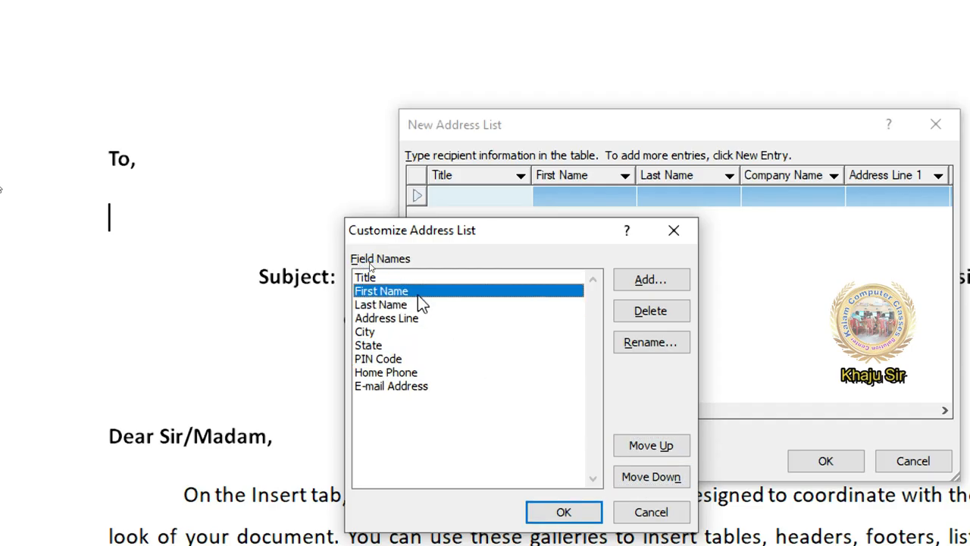
click(418, 320)
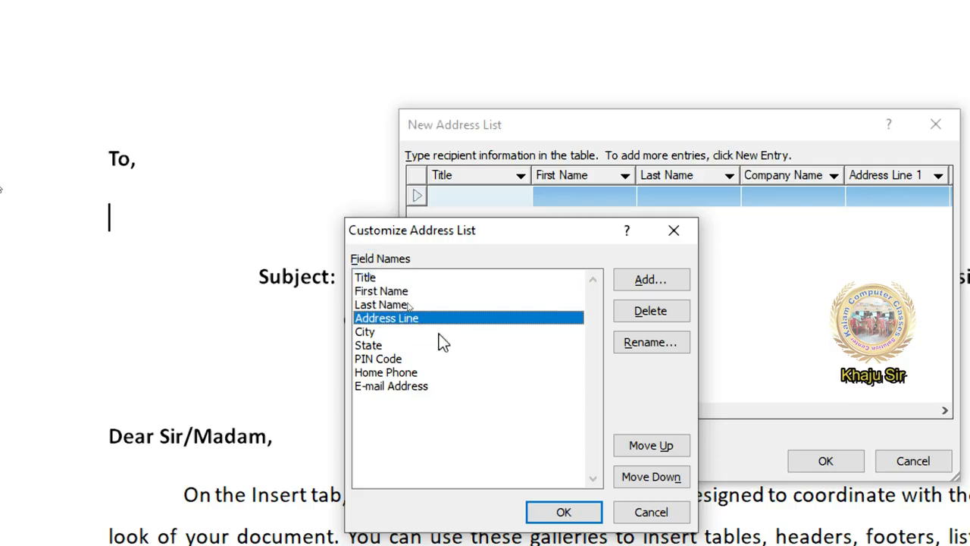
click(683, 451)
click(684, 449)
click(666, 476)
click(658, 476)
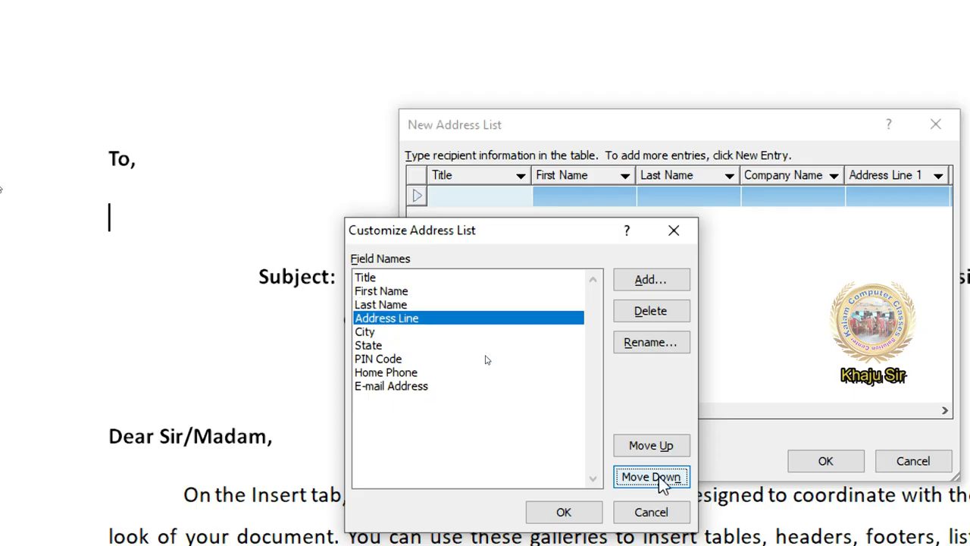
click(592, 514)
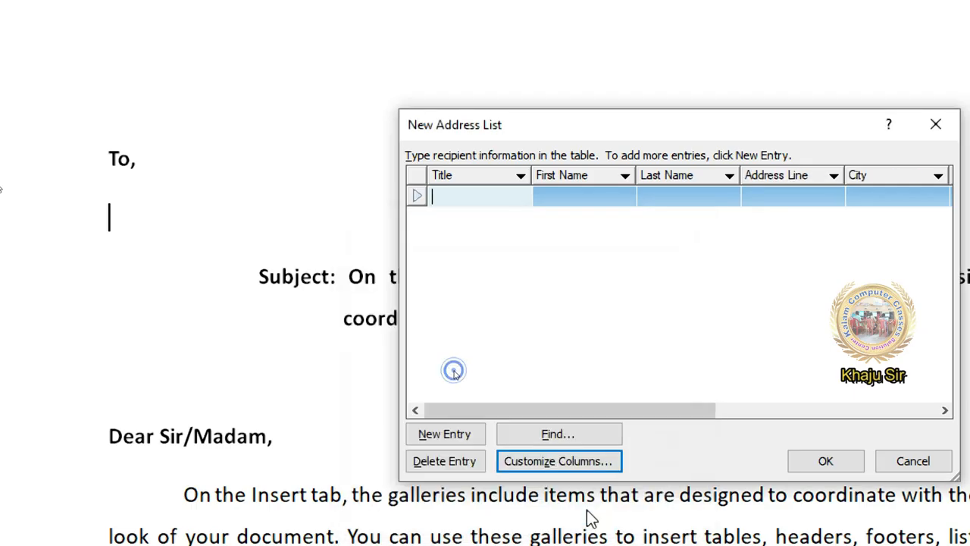
Enter the first recipient's title 'Mr.', first and last name, address line and city
click(543, 410)
drag(543, 410, 512, 409)
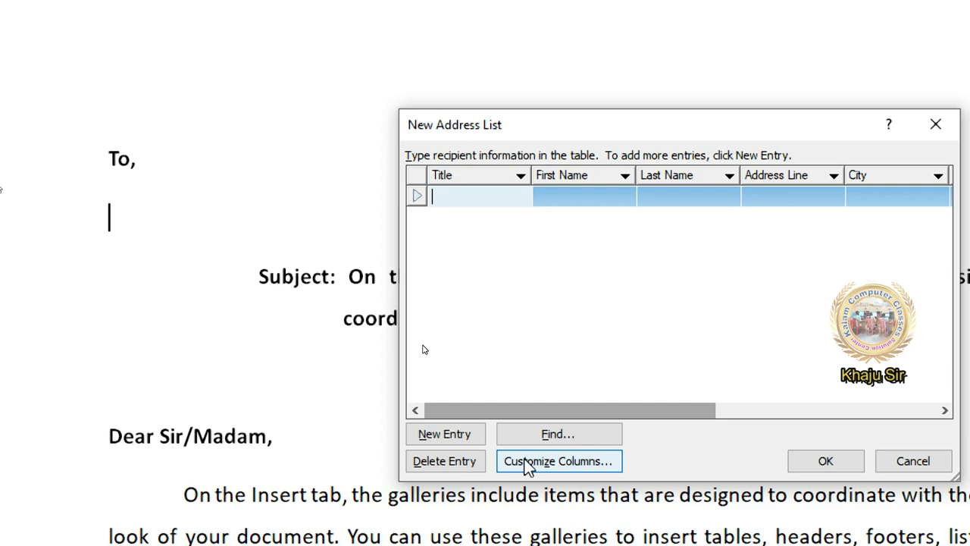
text(Mr.)
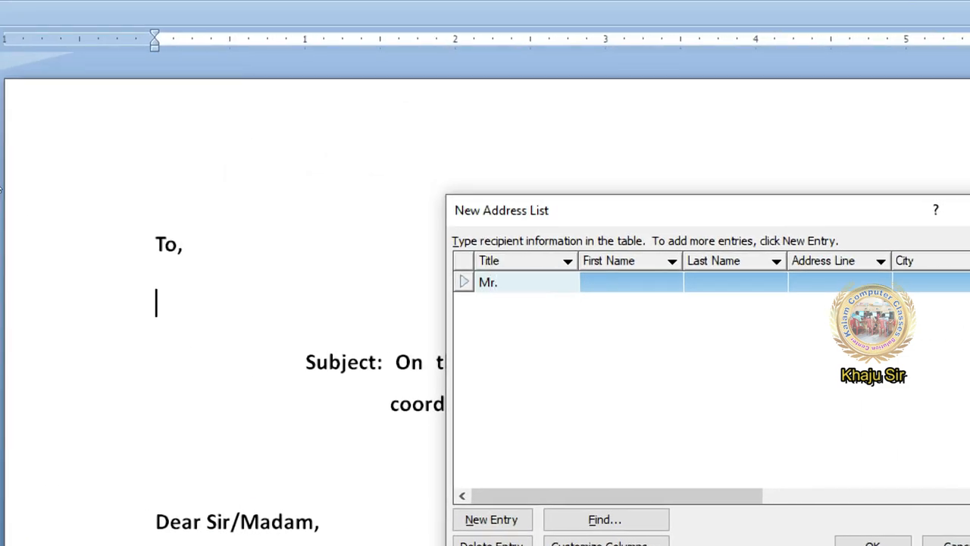
key(Tab)
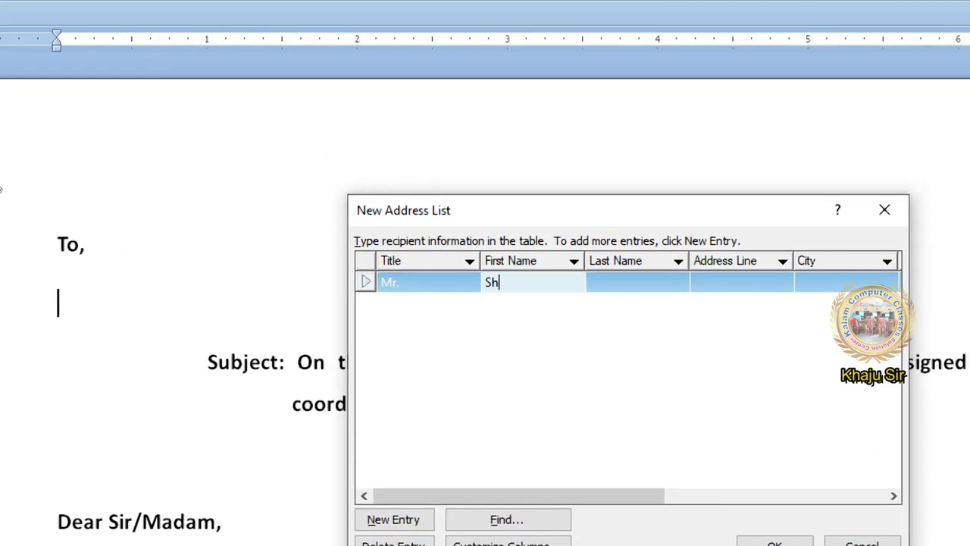
key(Tab)
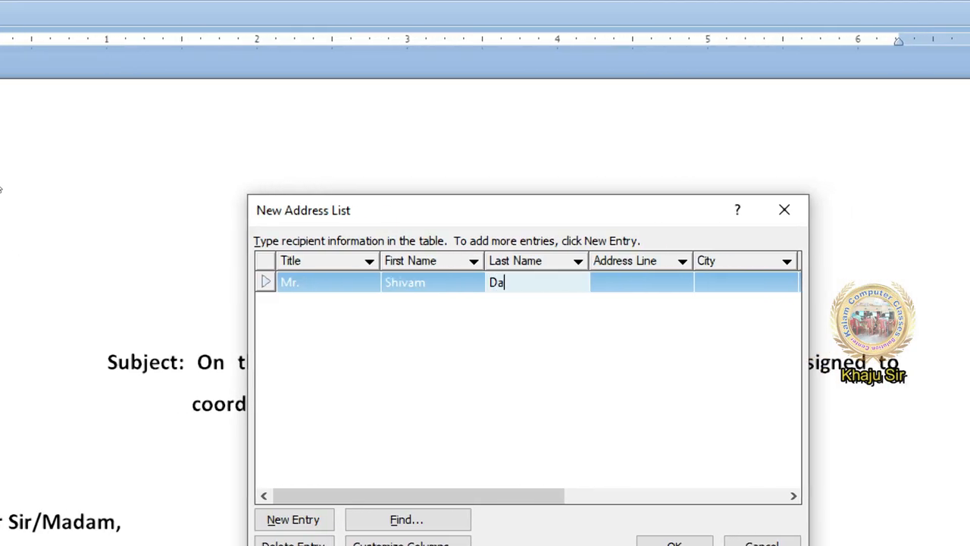
key(Tab)
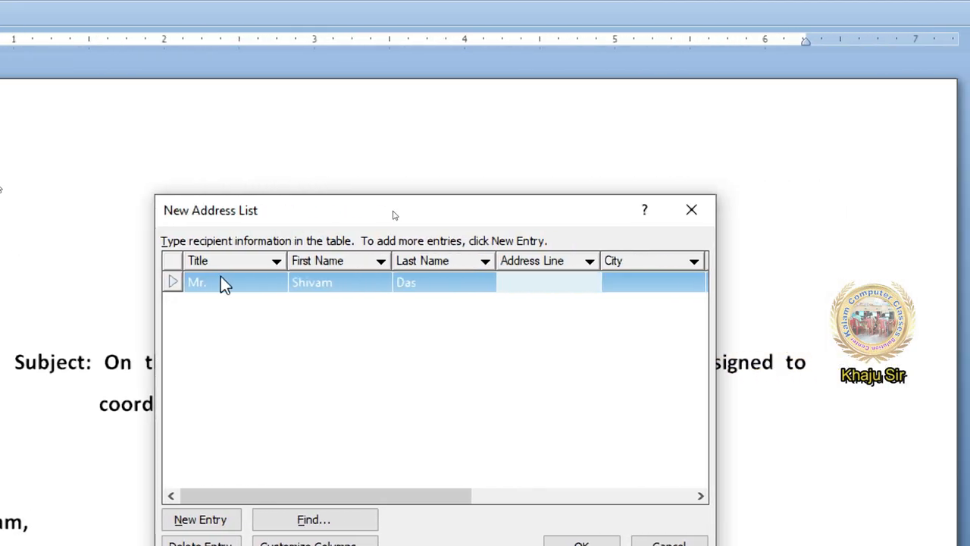
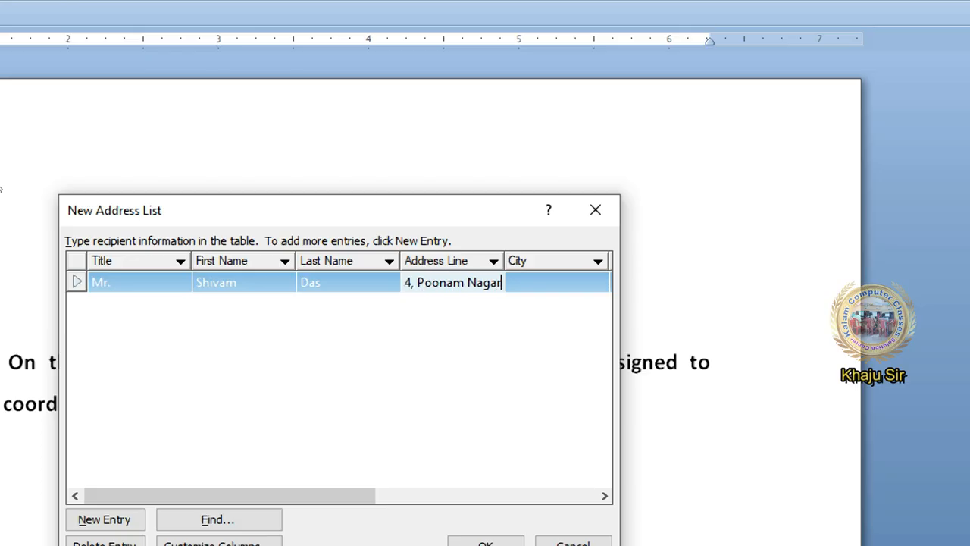
key(Tab)
text(Ga)
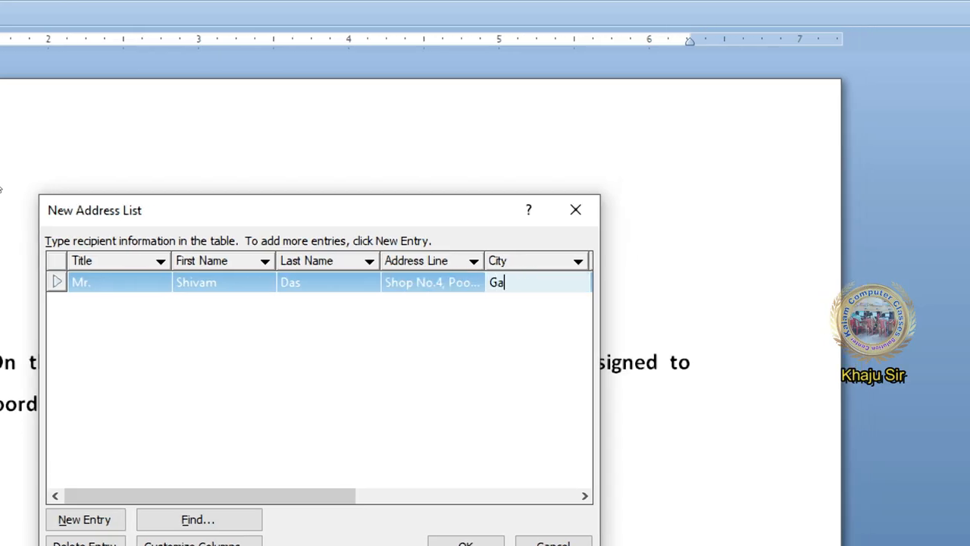
text(dag)
Fill in the first recipient's state, PIN code, home phone and e-mail, then add a new entry
key(Tab)
text(K)
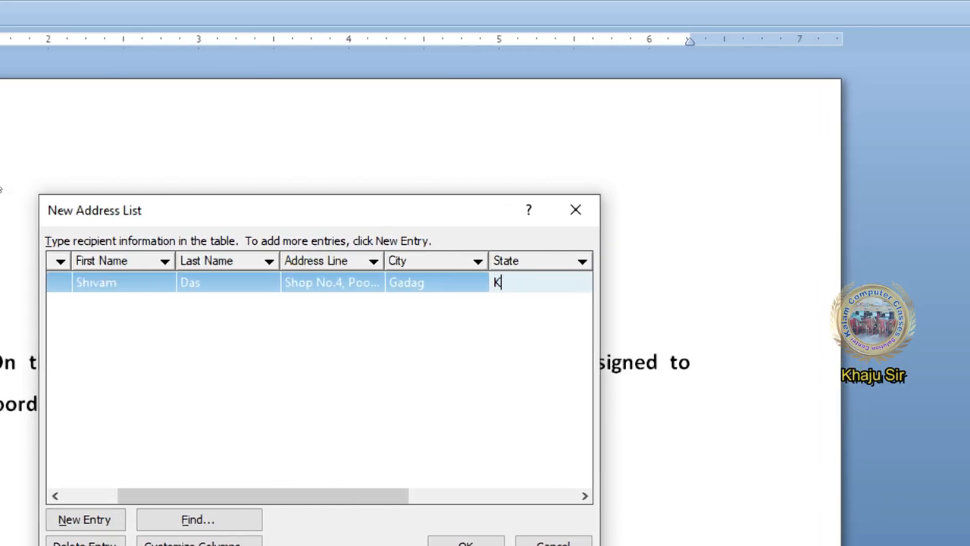
text(arnataka)
key(Tab)
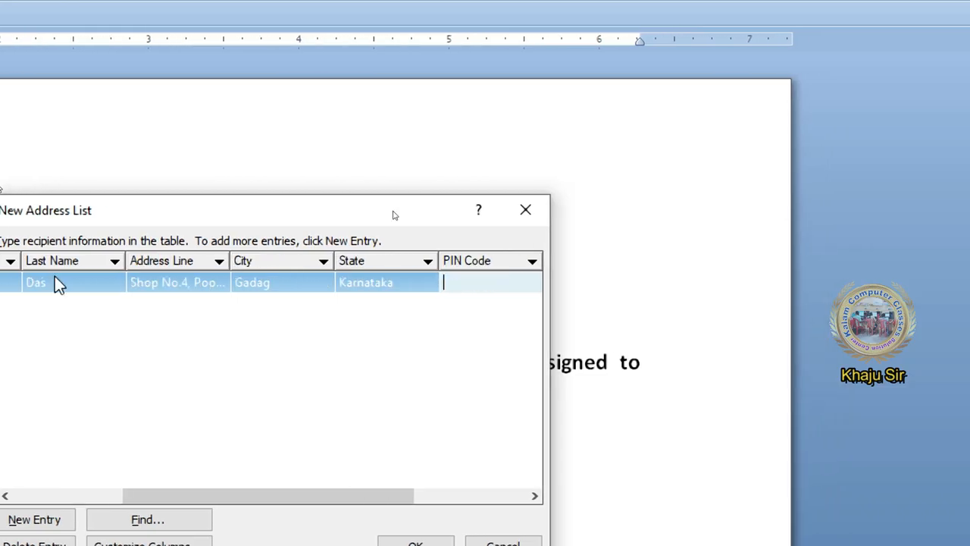
text(4000)
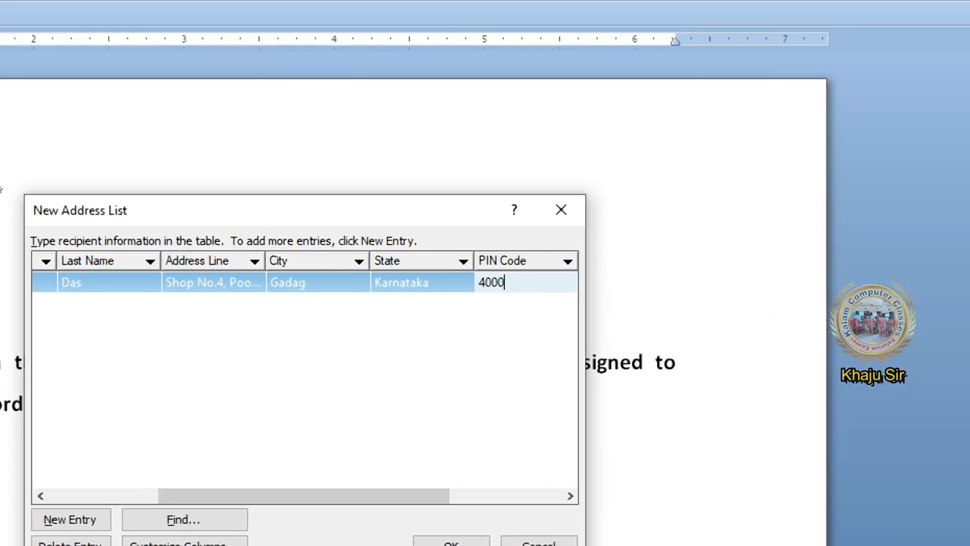
text(93)
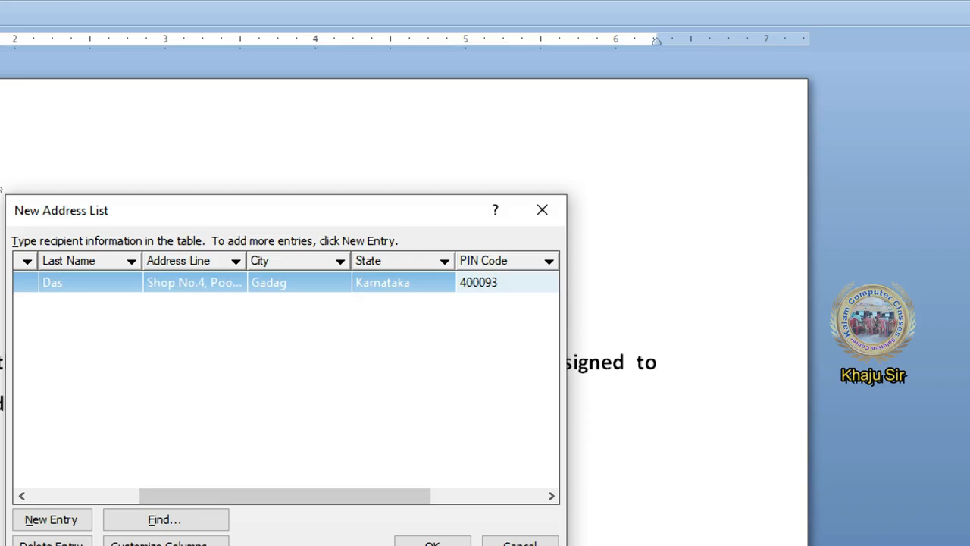
key(Tab)
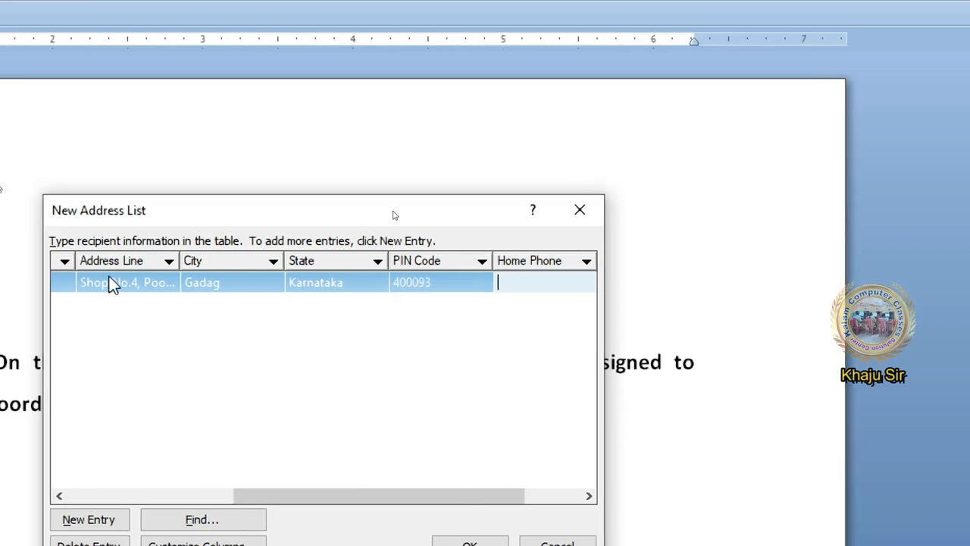
text(9854124)
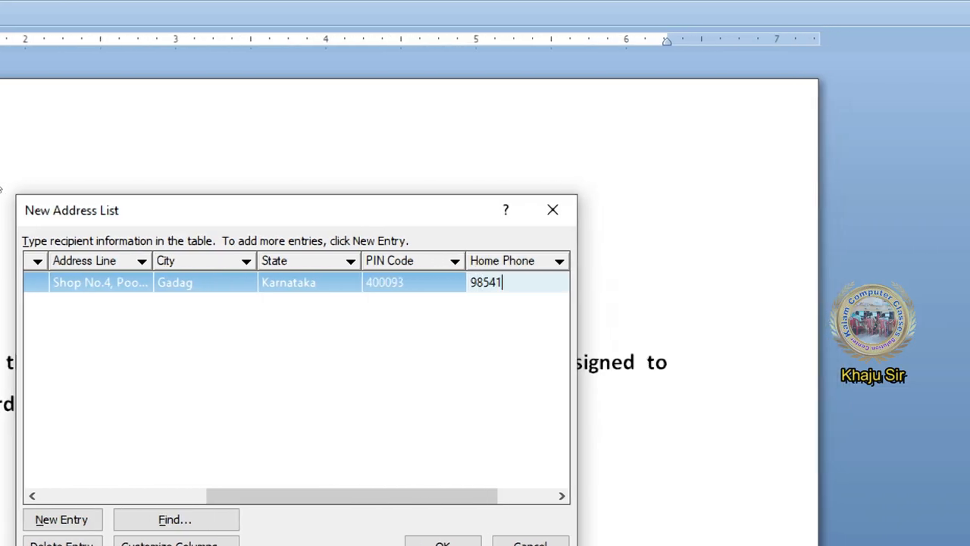
text(12)
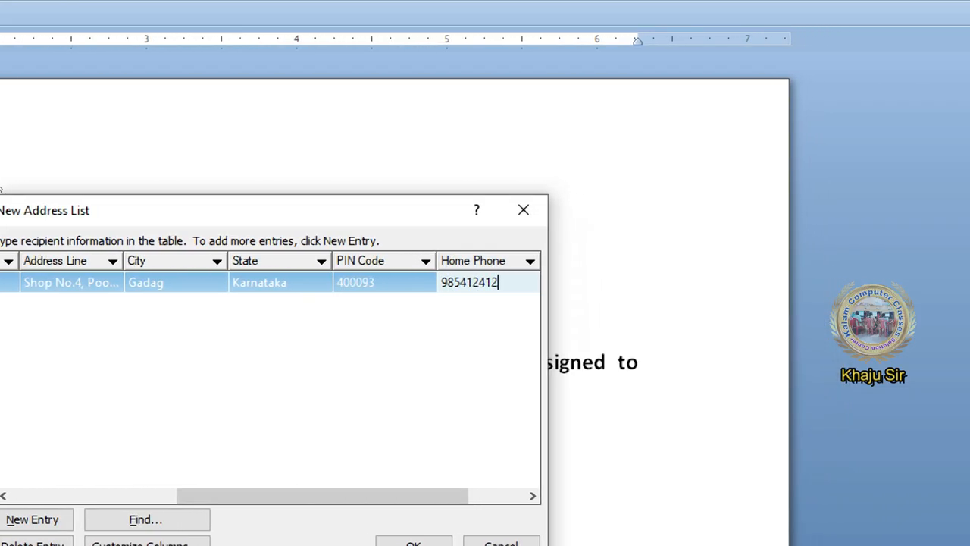
key(Tab)
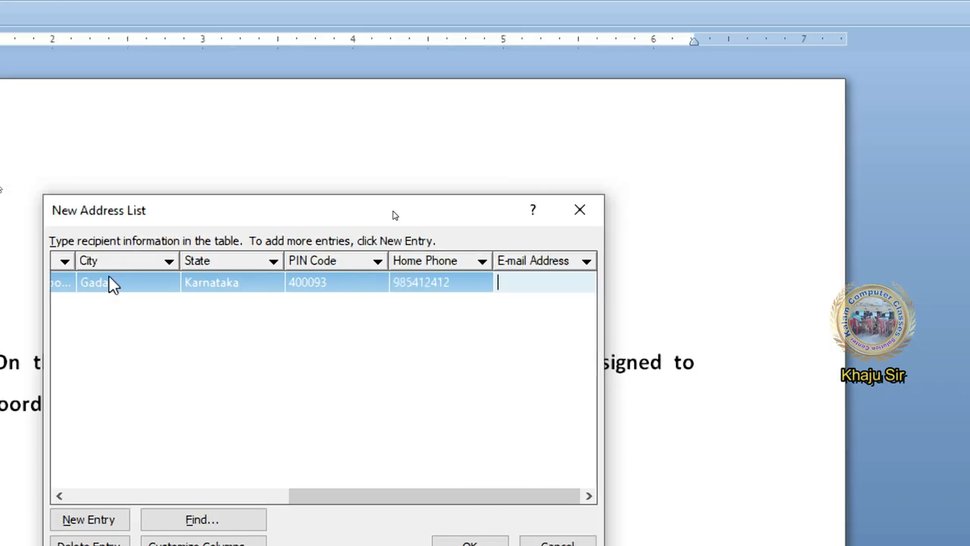
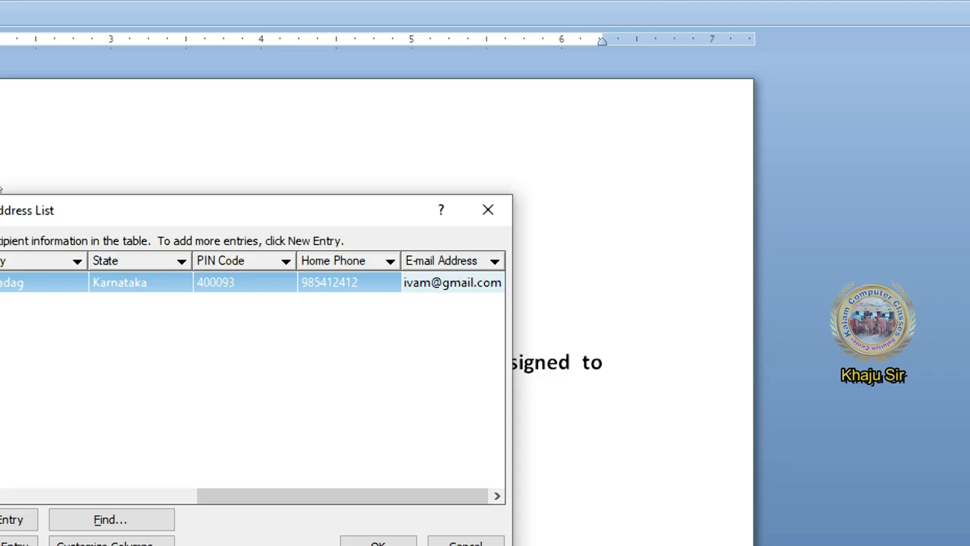
key(Tab)
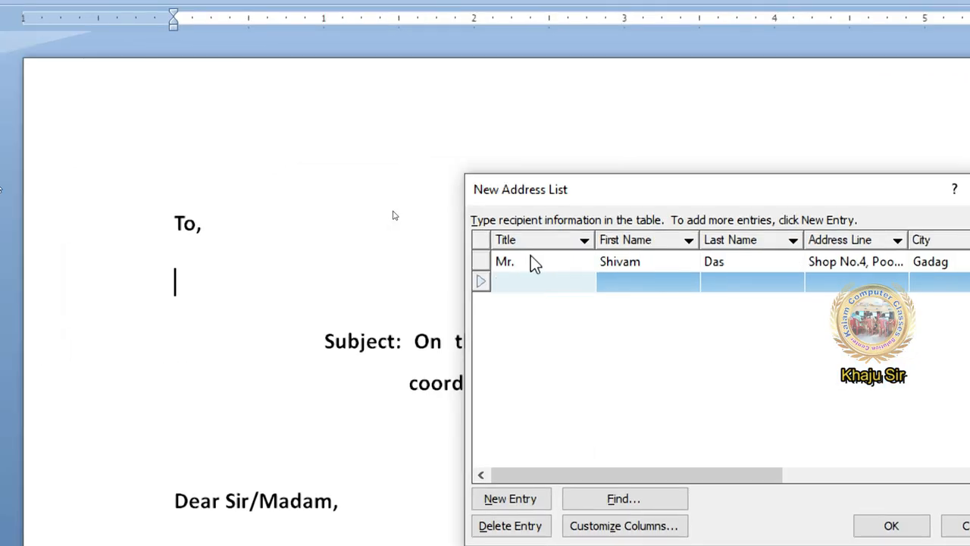
Enter the second recipient's title 'Mrs.', first and last name, address line and city
text(Mrs.)
key(Tab)
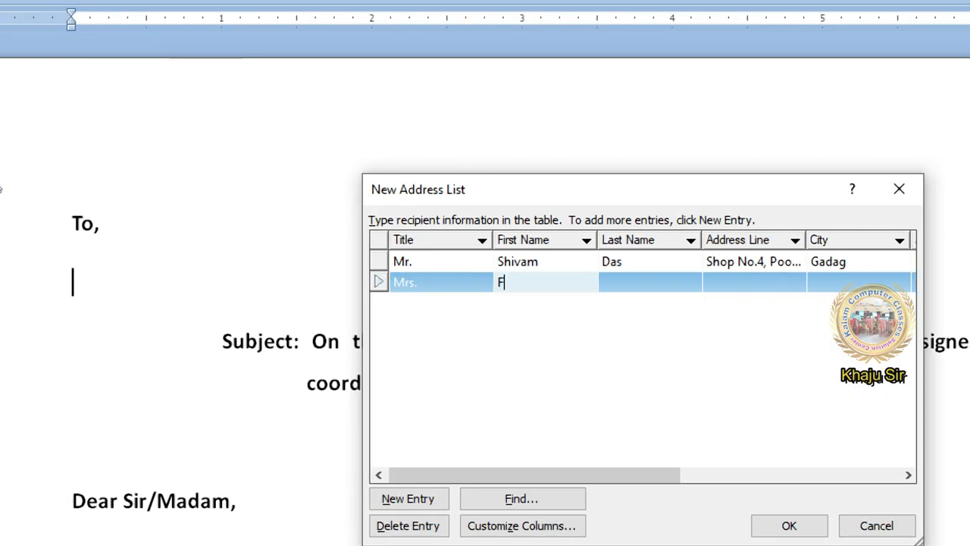
key(Tab)
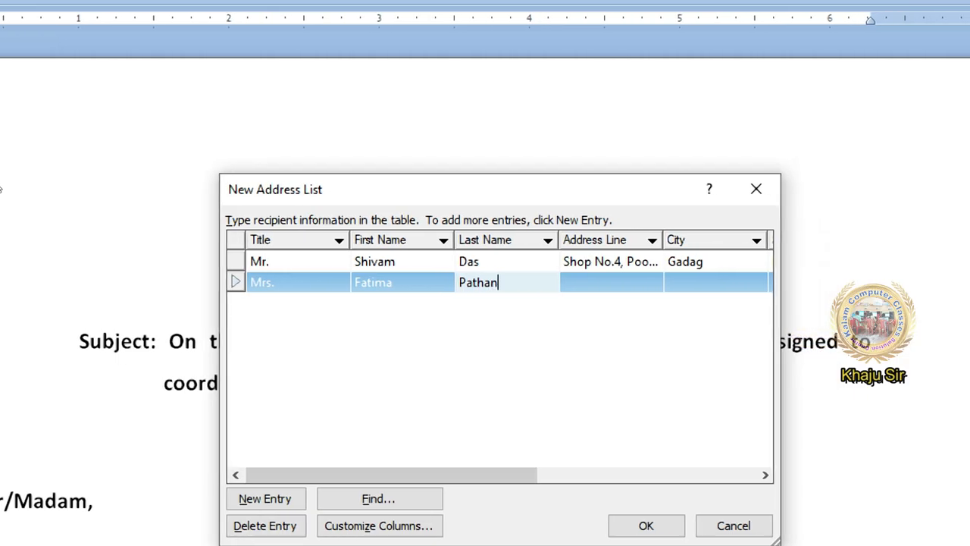
key(Tab)
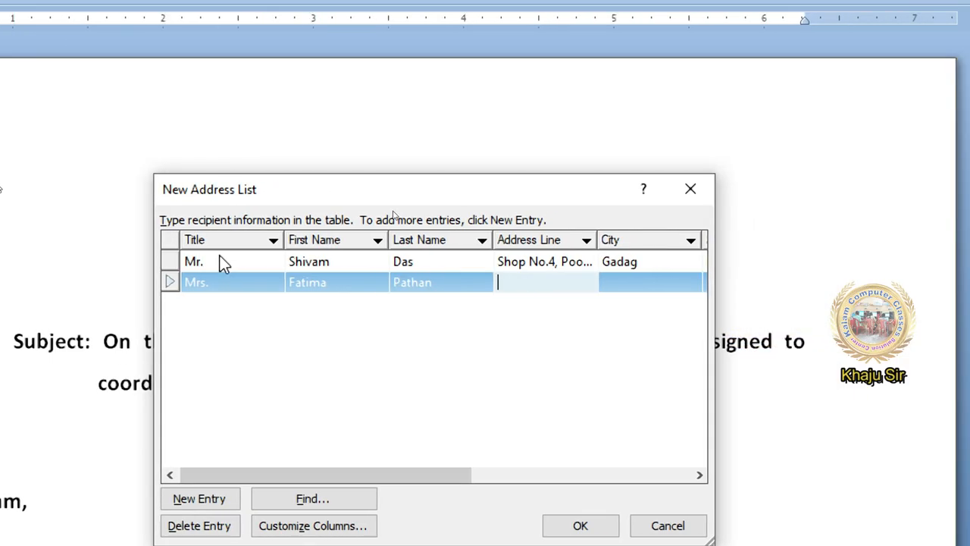
text(Amit N)
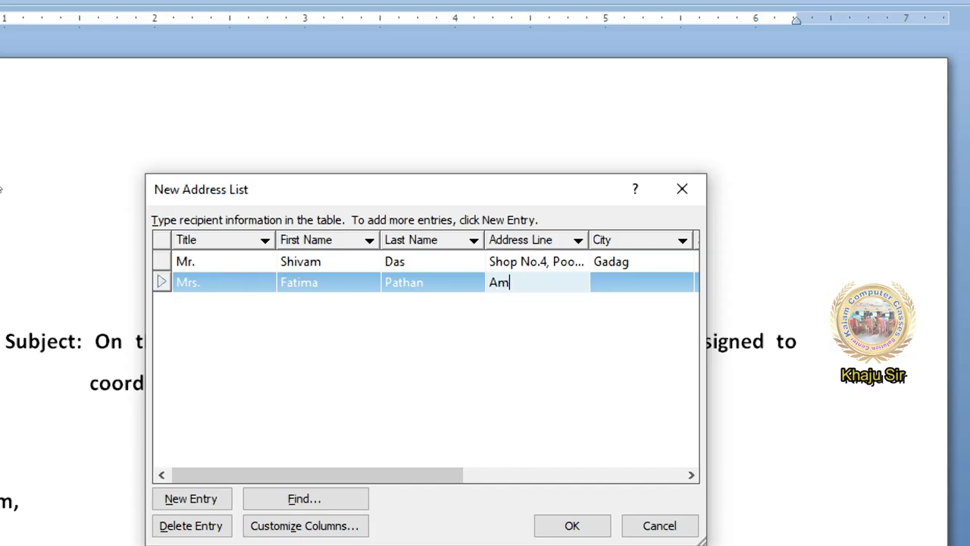
text(agar Main Ci)
key(Tab)
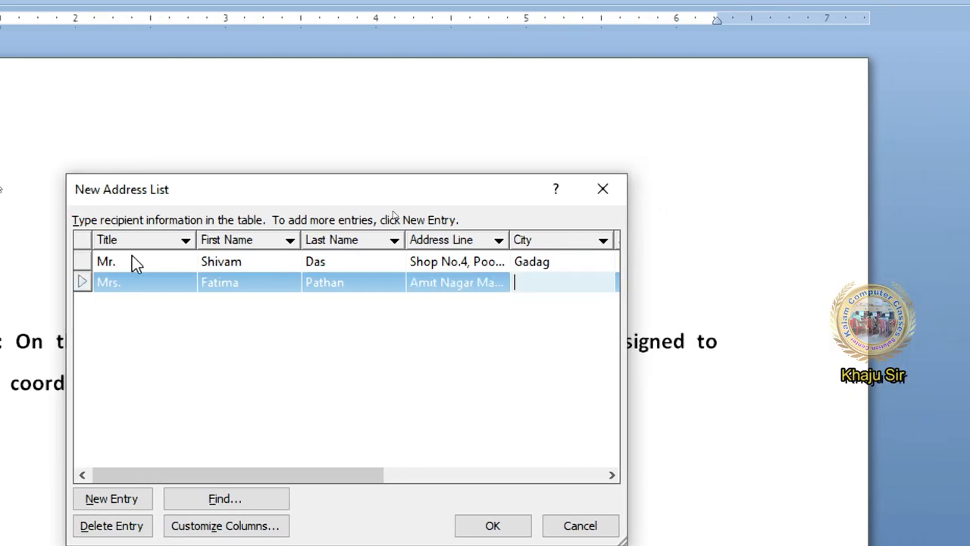
text(Bagalakot)
Fill in the second recipient's state, PIN code, home phone and e-mail, then start another entry
key(Tab)
text(Karnataka)
key(Tab)
text(110065)
key(Tab)
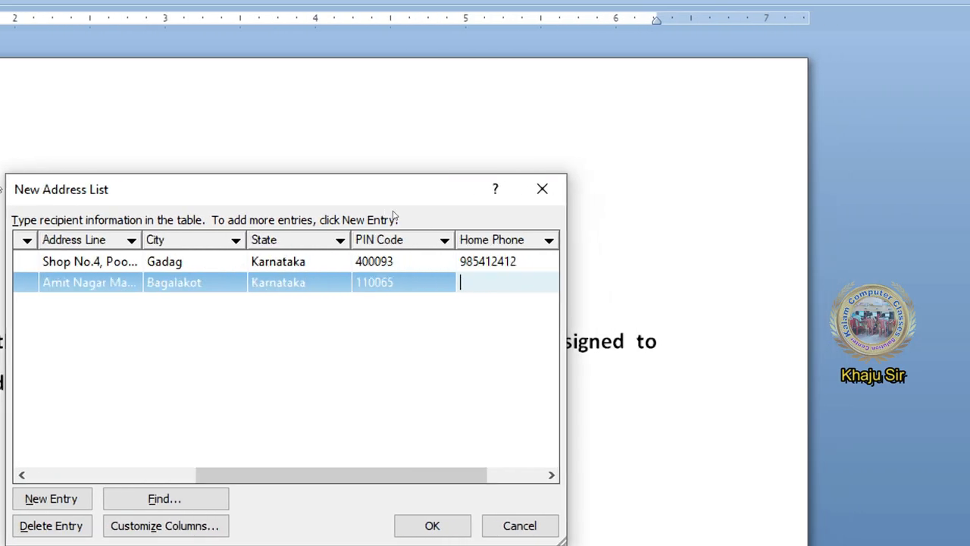
text(636265214)
key(Tab)
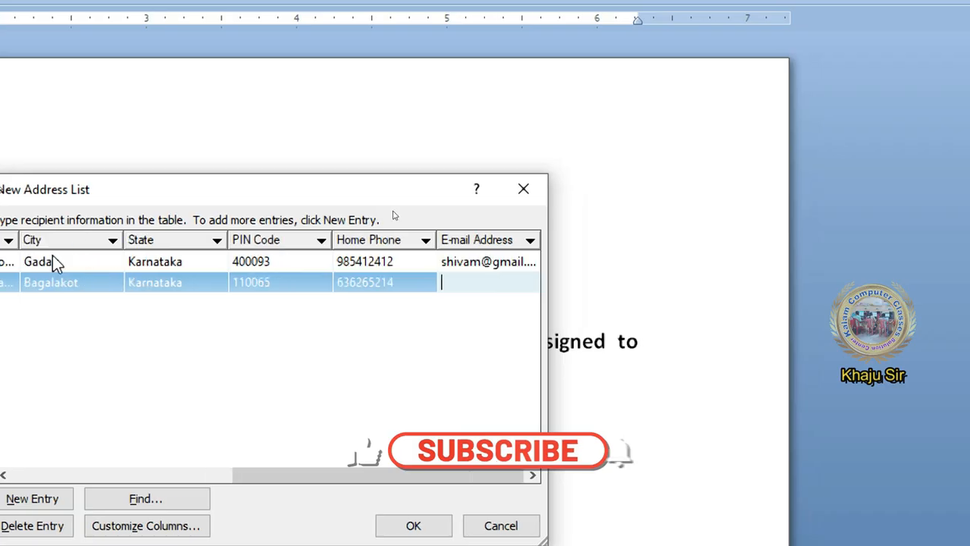
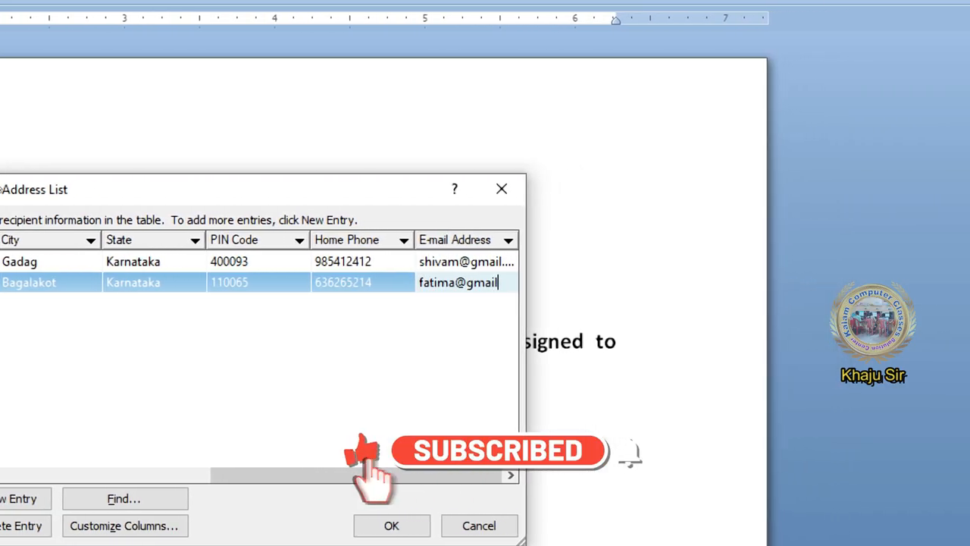
key(alt+n)
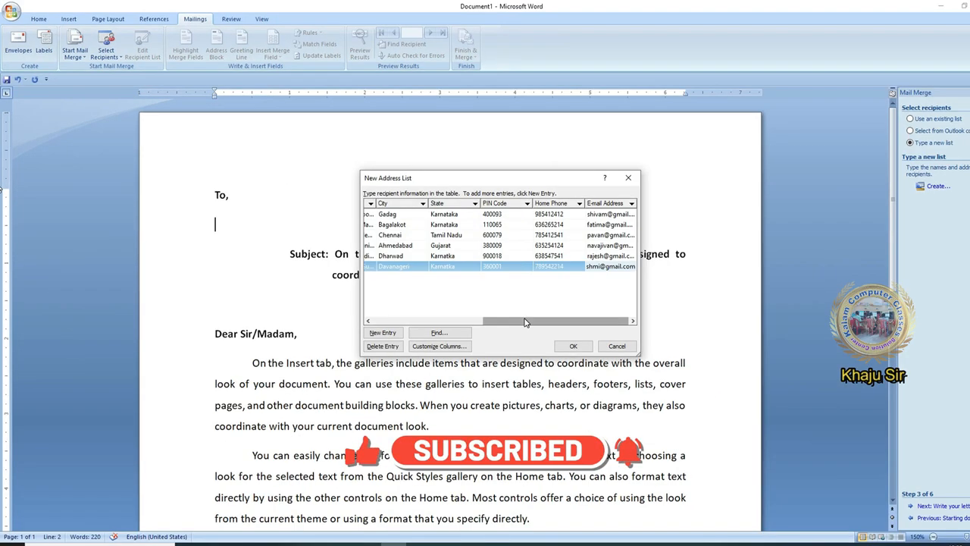
drag(807, 457, 789, 457)
drag(521, 322, 404, 259)
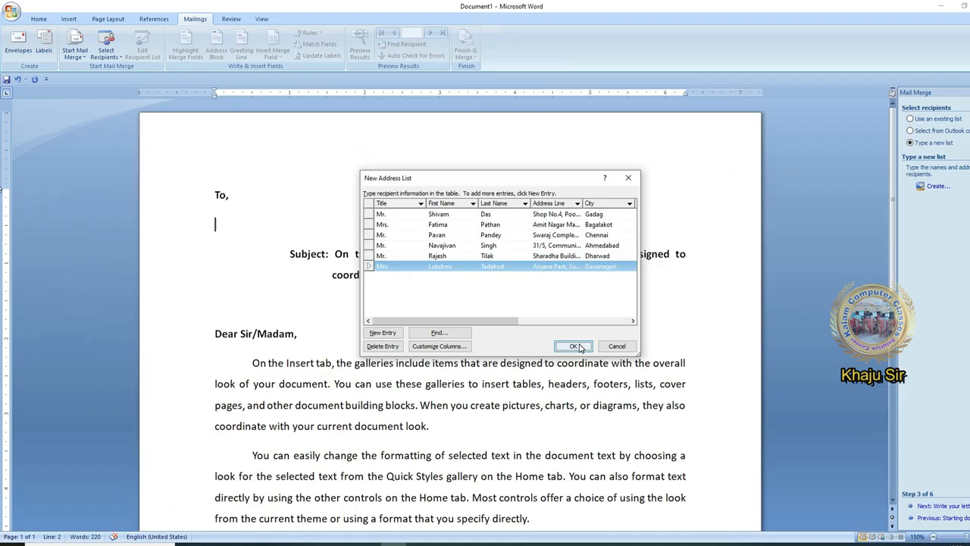
Accept the address list and save it as 'Kalam Foundation List'
click(786, 486)
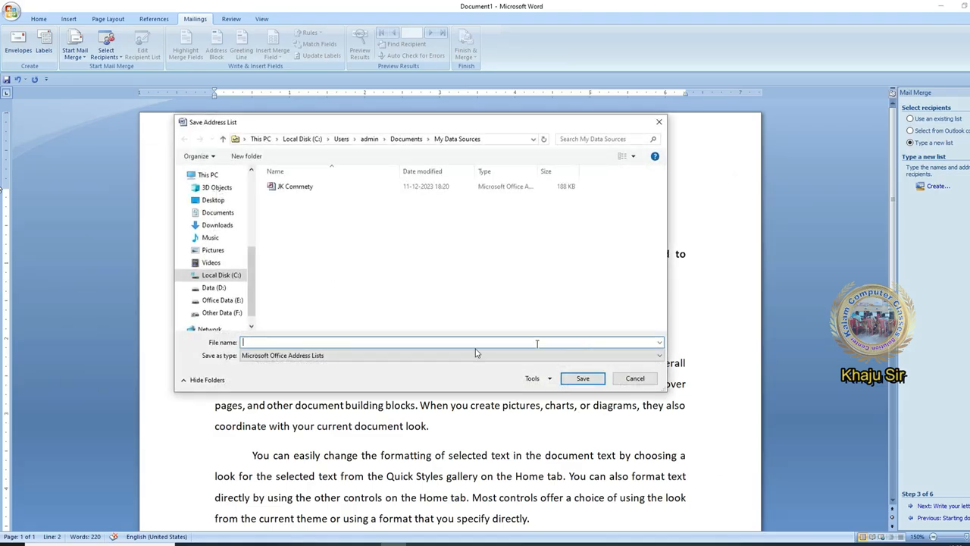
click(272, 346)
text(Kalam Foundation List)
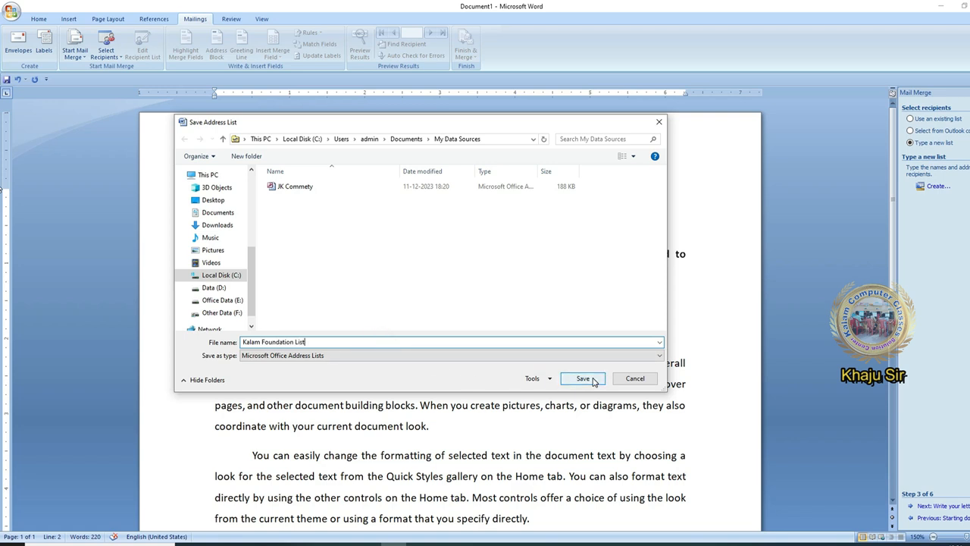
click(594, 381)
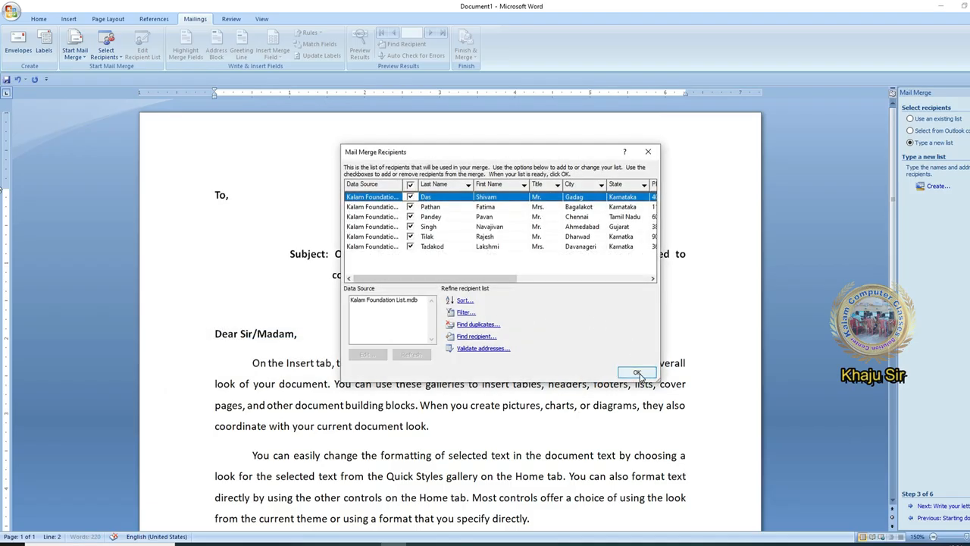
Accept the six recipients in the Mail Merge Recipients window
click(638, 373)
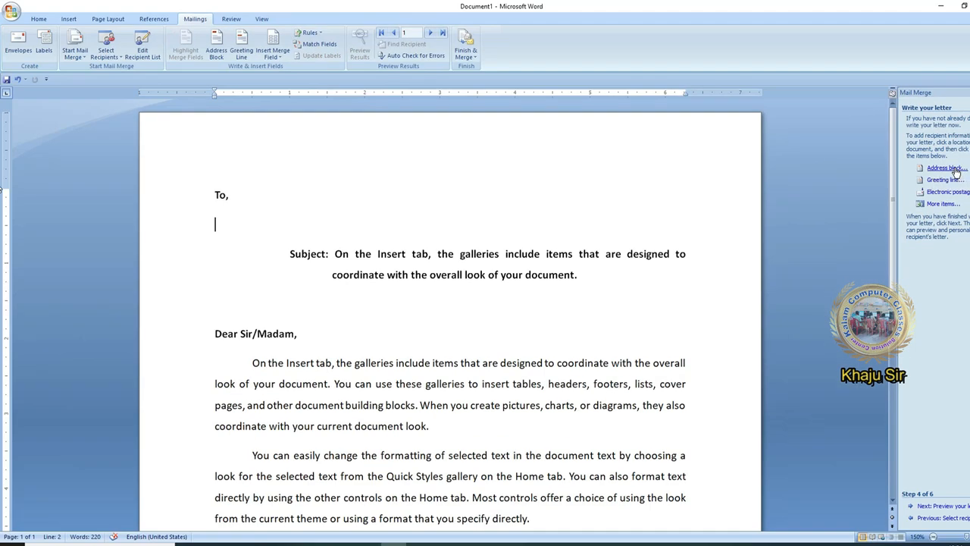
Start an address block and try name options: first and last name, courtesy title, whole family
click(927, 170)
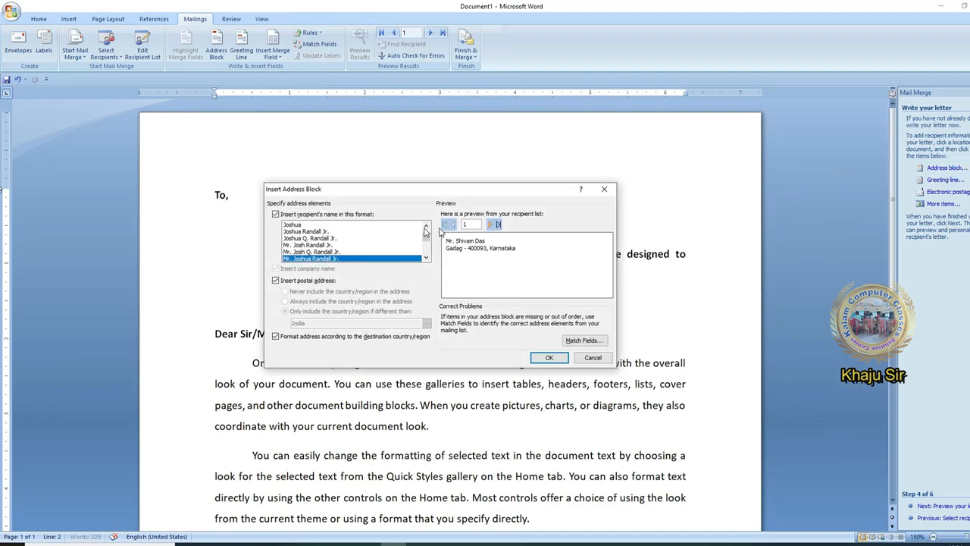
click(338, 232)
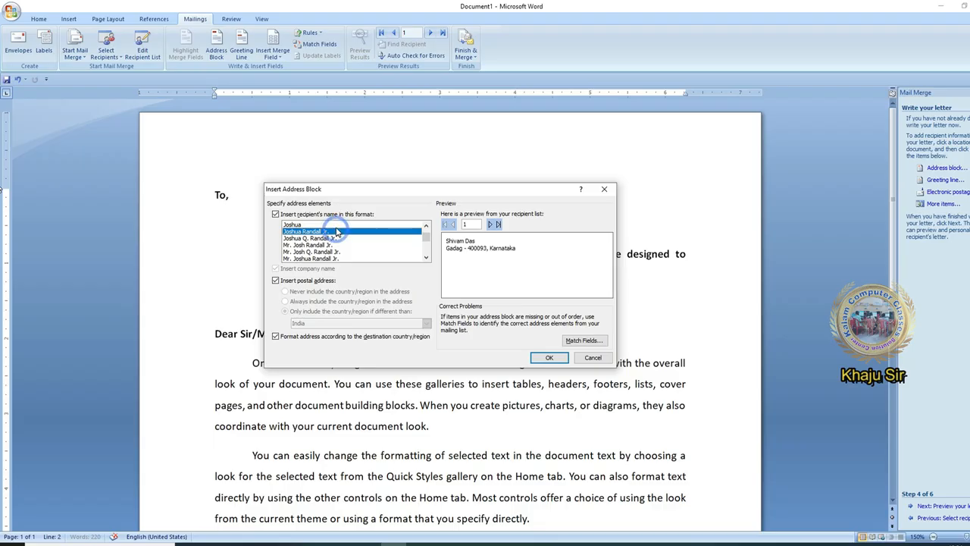
click(337, 225)
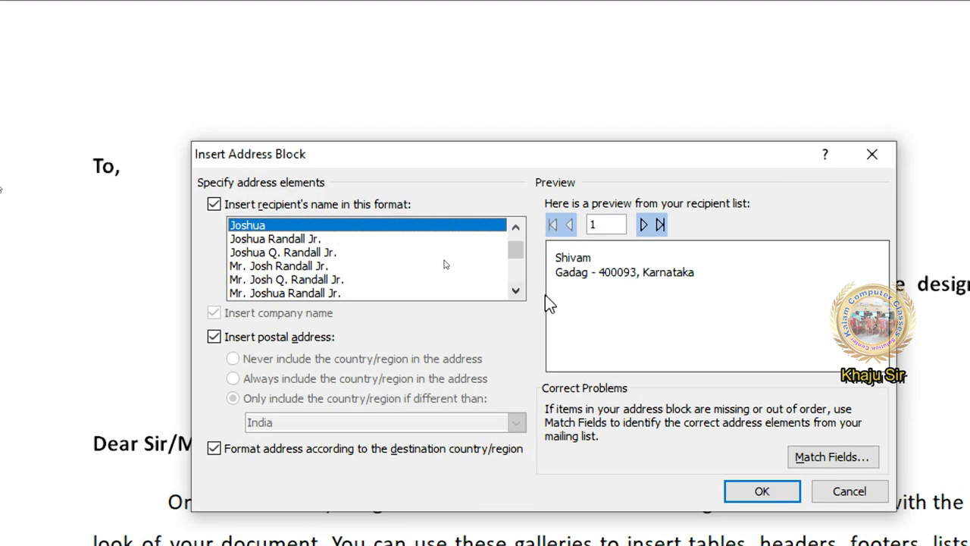
click(309, 239)
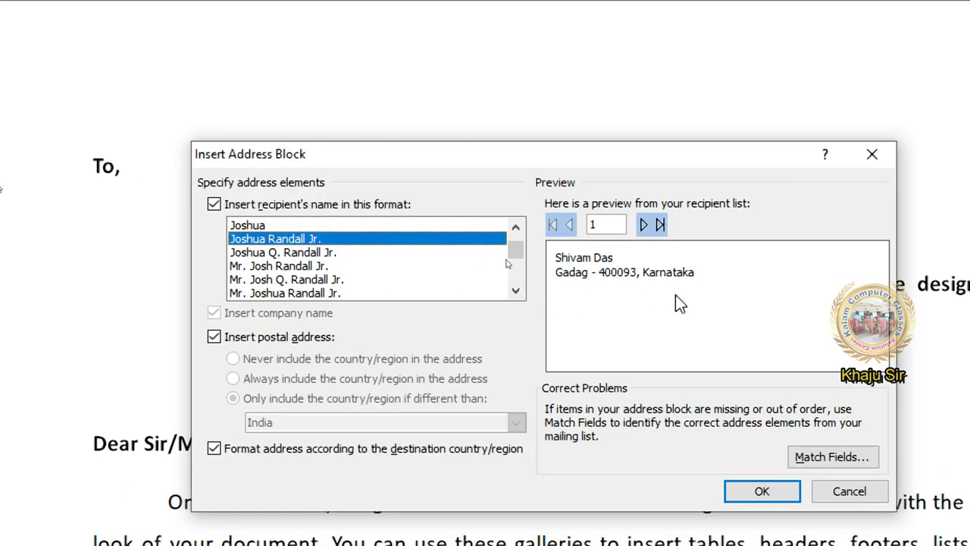
click(309, 265)
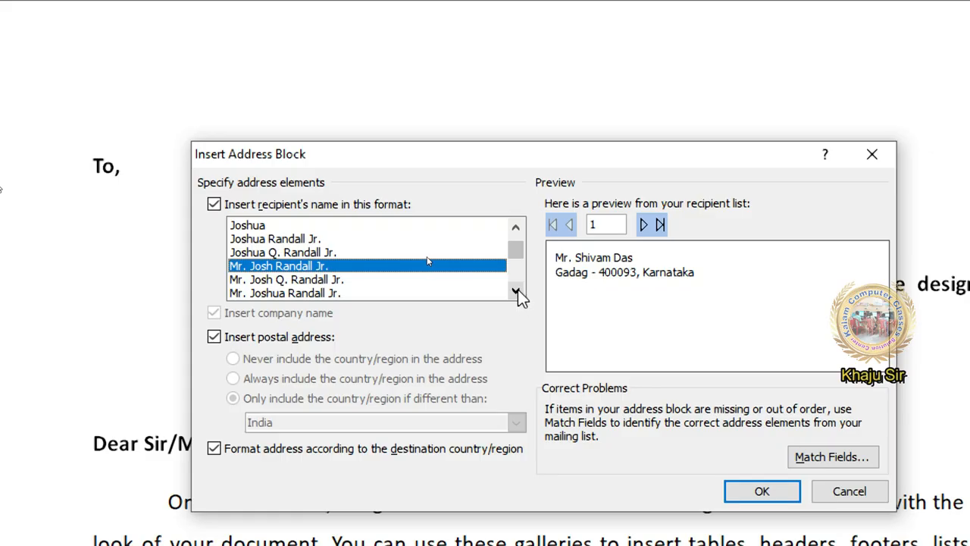
click(516, 291)
click(516, 292)
click(517, 292)
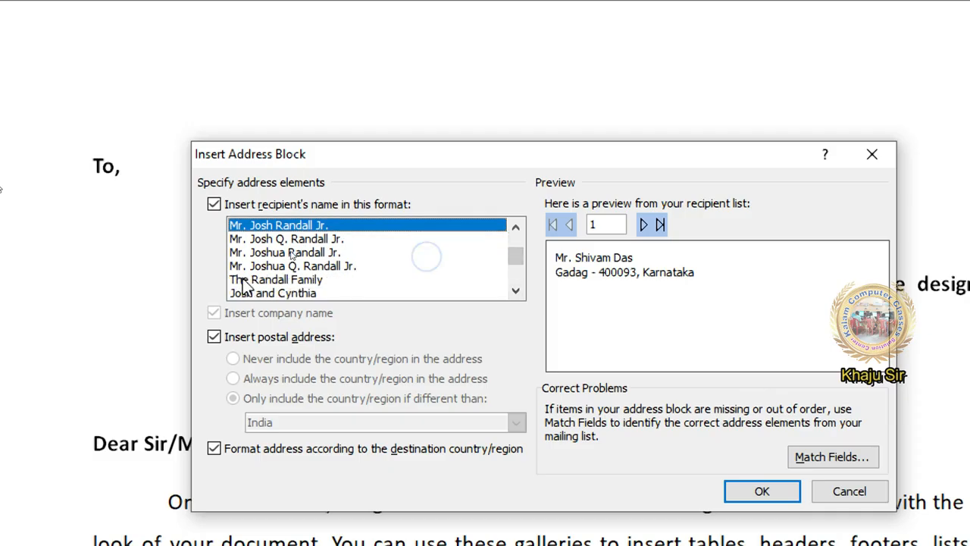
key(Down)
key(Down)
key(Down)
key(Down)
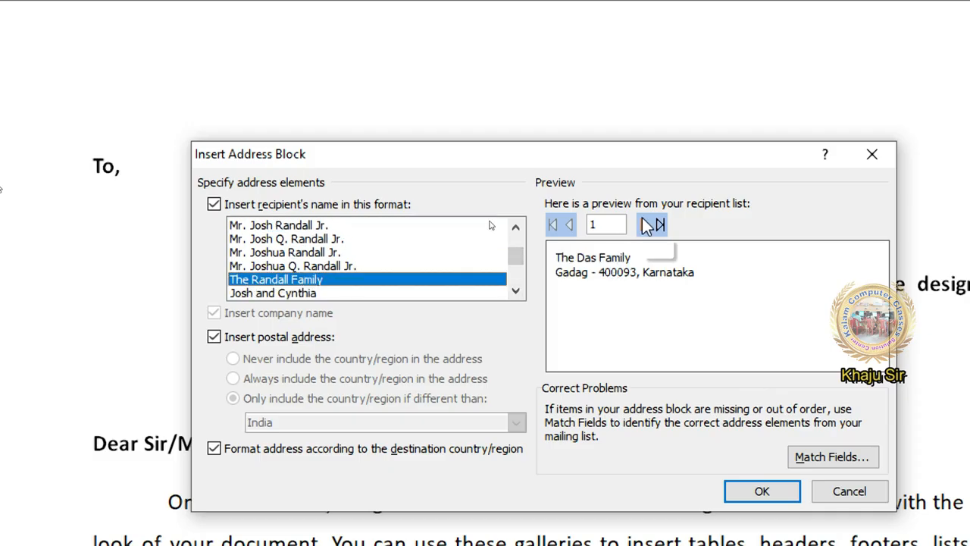
Step the address block preview through recipients and back to record 1
click(643, 225)
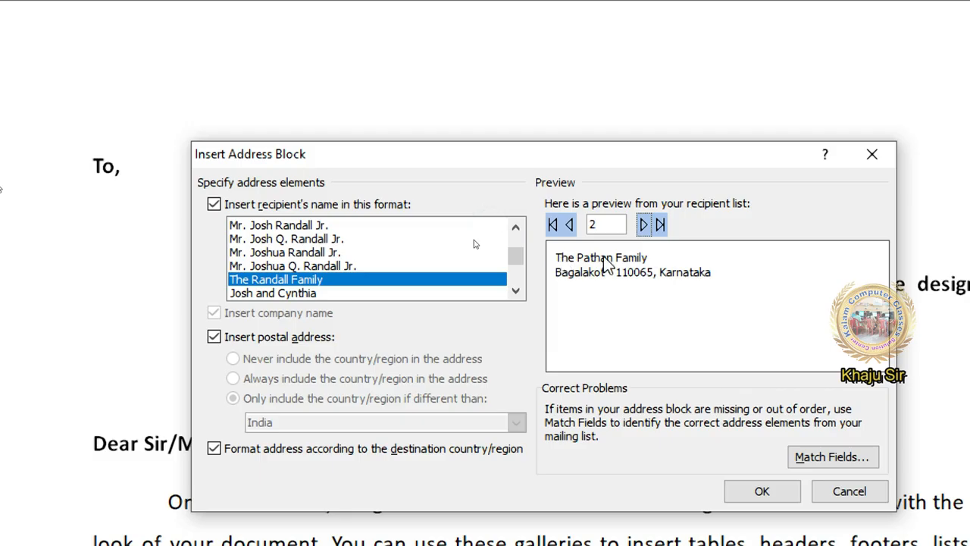
click(643, 224)
triple_click(644, 224)
click(569, 225)
click(569, 225)
click(569, 225)
click(569, 225)
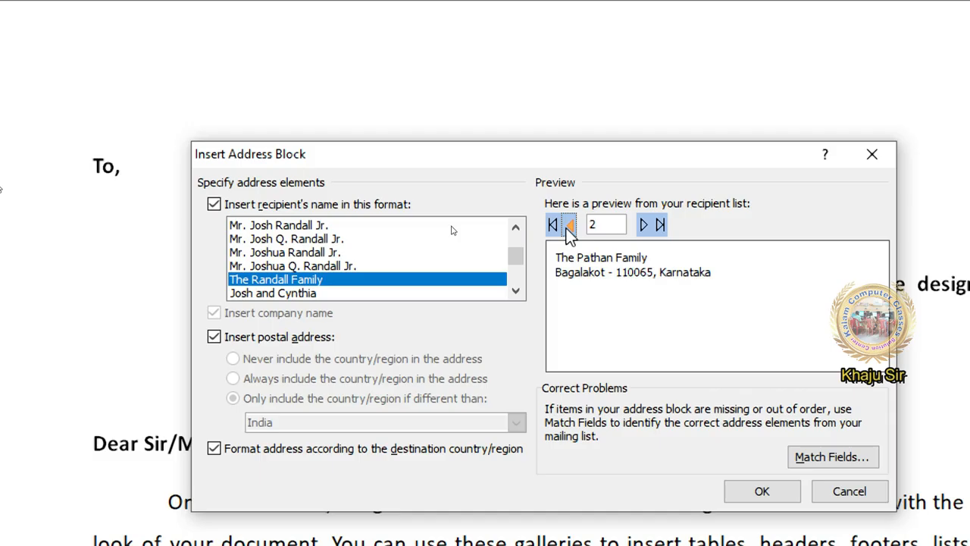
click(569, 225)
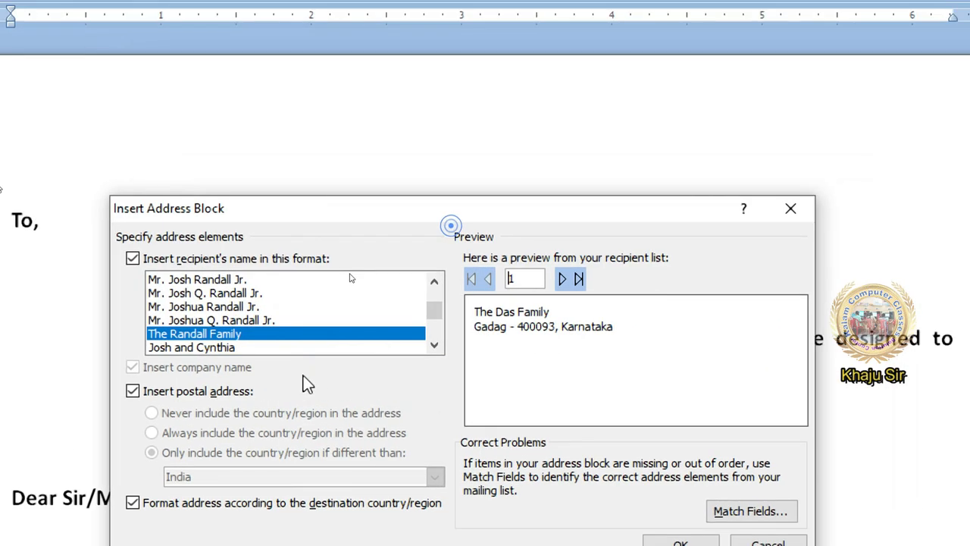
Choose the 'Mr. Josh Randall Jr.' name format for the address block
click(246, 338)
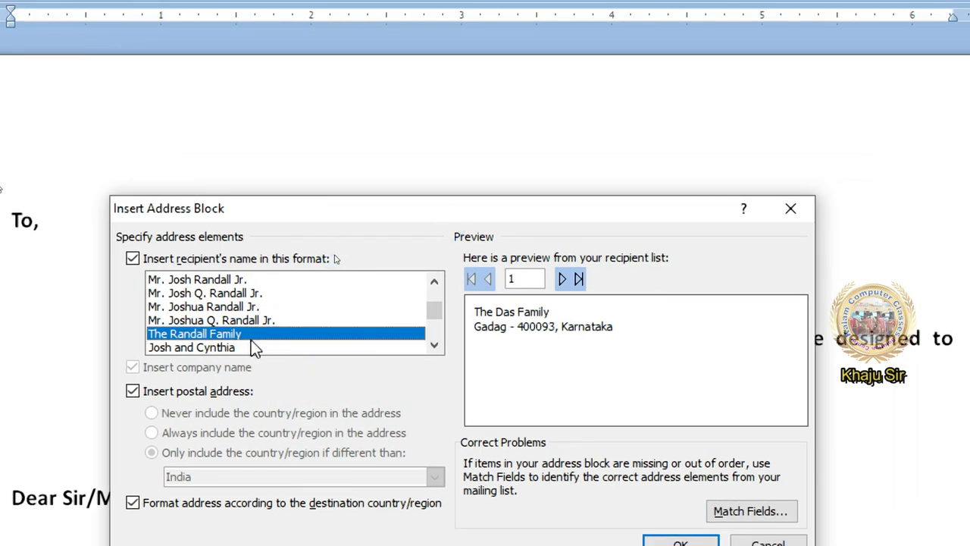
scroll(250, 339, up, 2)
scroll(246, 340, down, 1)
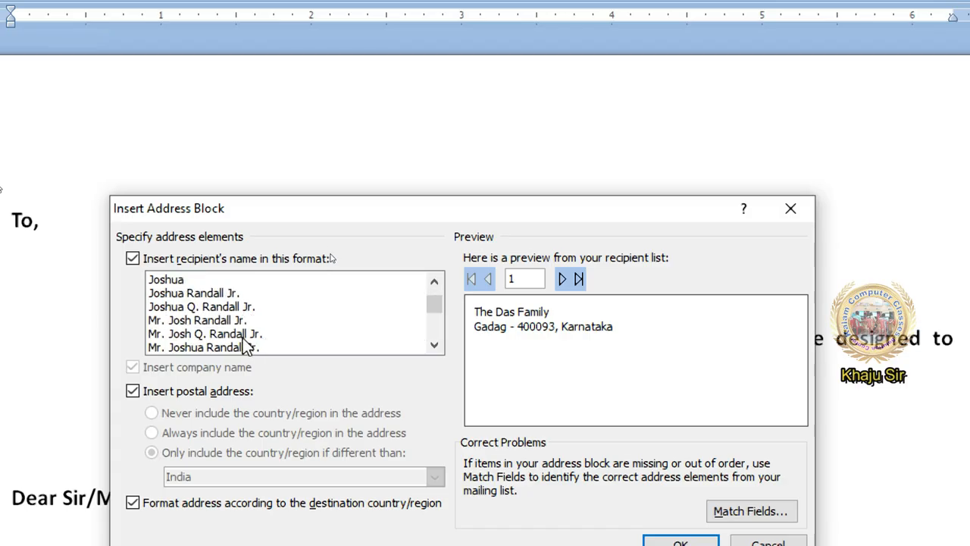
click(222, 319)
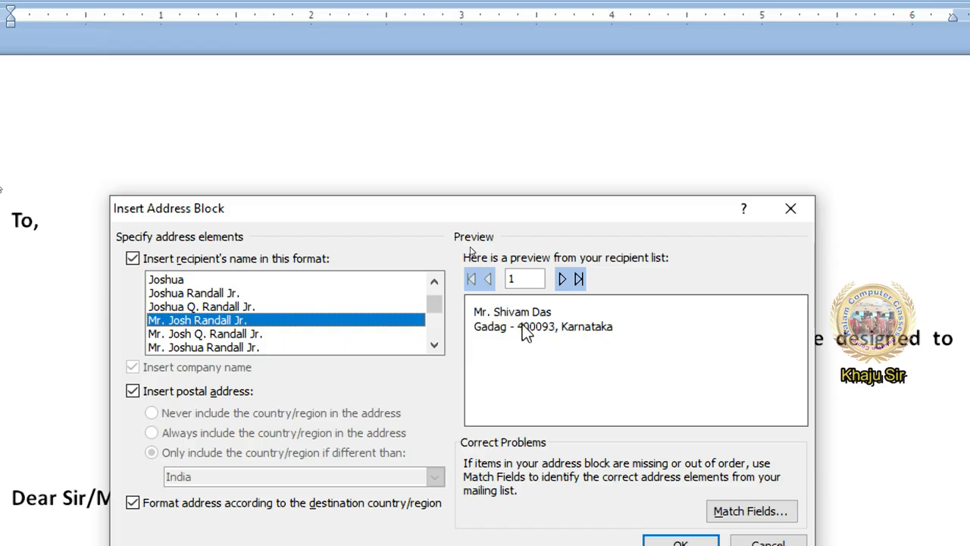
click(767, 515)
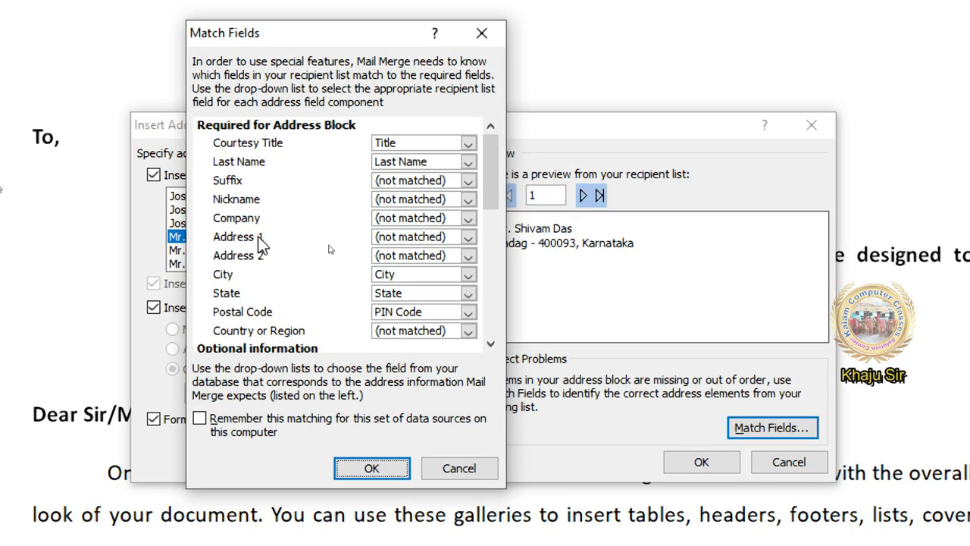
Match Address 1 to the recipient list's Address Line field
click(404, 238)
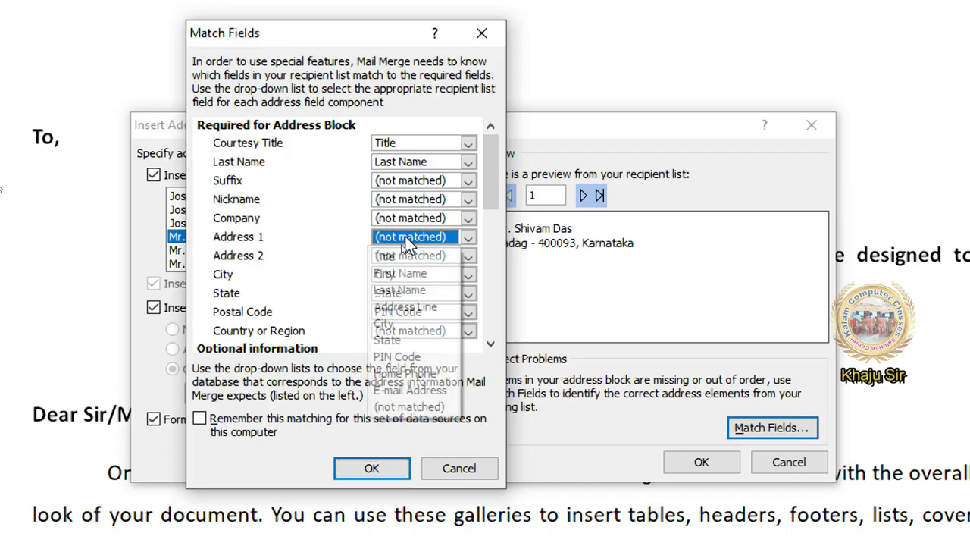
click(423, 311)
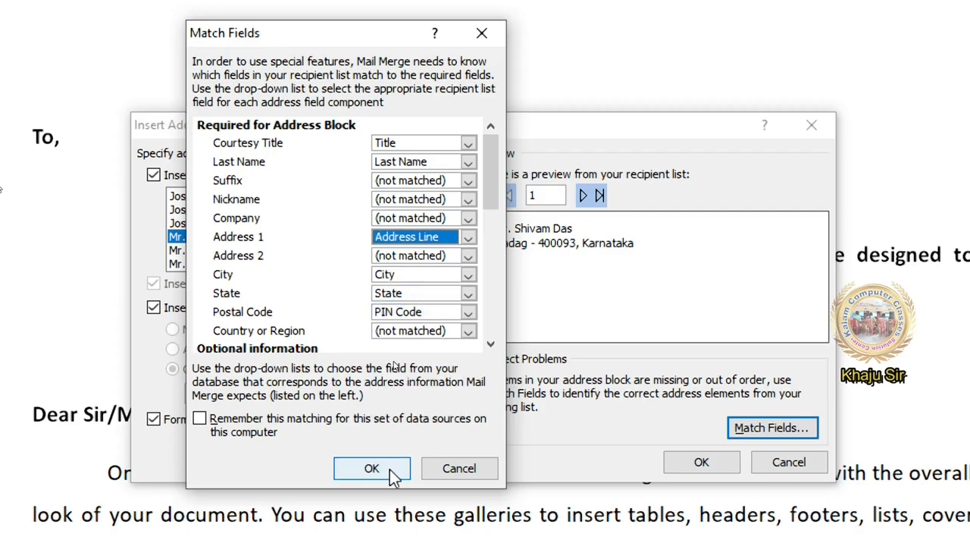
click(389, 469)
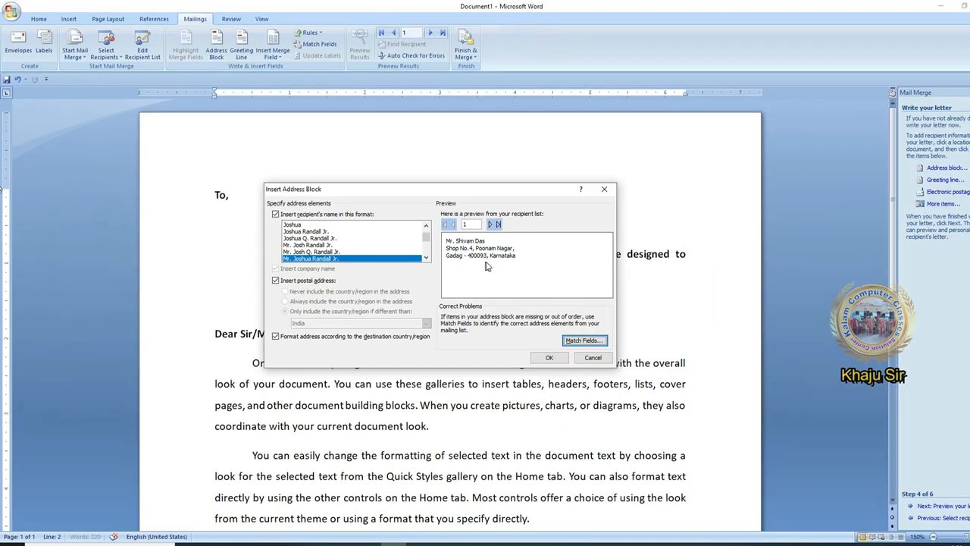
Insert the «AddressBlock» field under 'To,' and delete the 'Dear Sir/Madam,' salutation
click(536, 359)
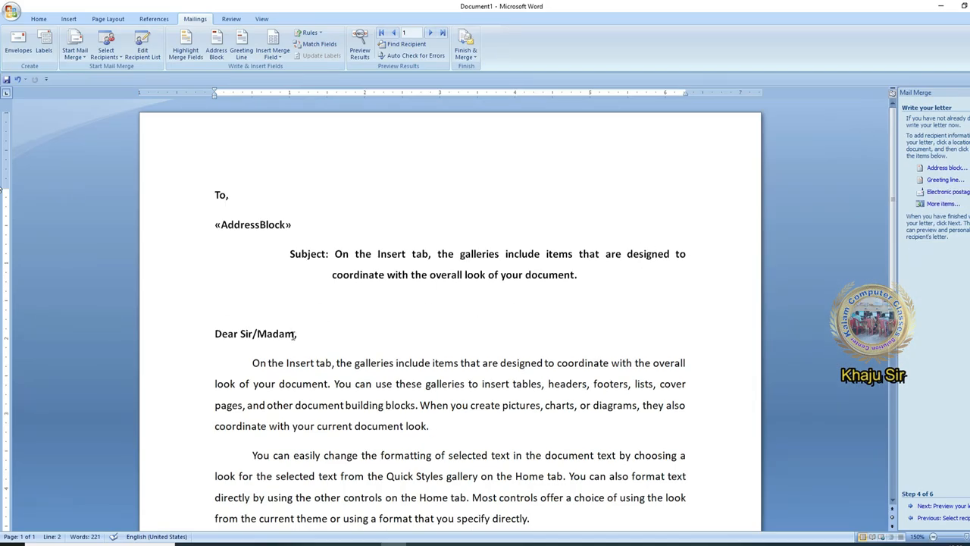
click(297, 334)
click(298, 334)
key(BackSpace)
key(BackSpace)
key(BackSpace)
key(BackSpace)
key(BackSpace)
key(BackSpace)
key(BackSpace)
key(BackSpace)
key(BackSpace)
key(BackSpace)
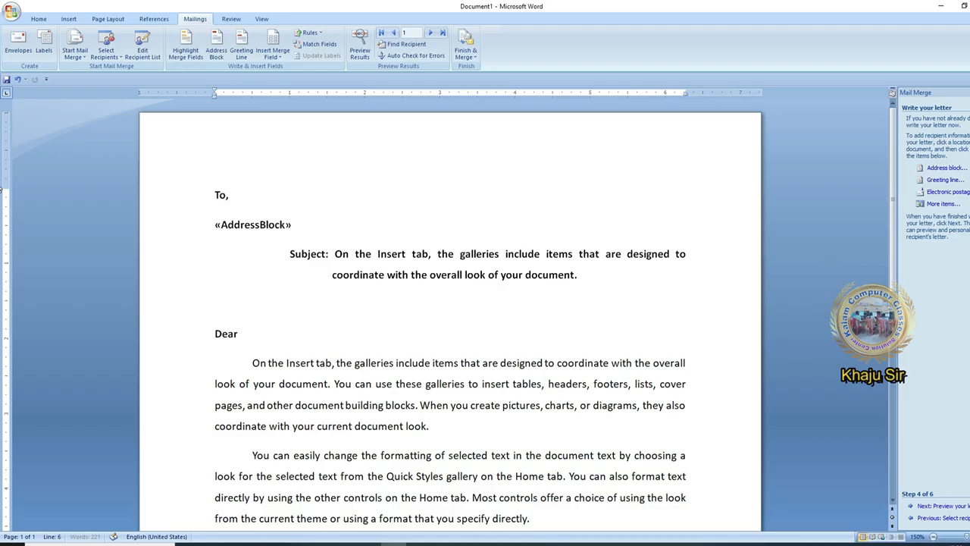
key(BackSpace)
key(BackSpace)
key(BackSpace)
click(943, 180)
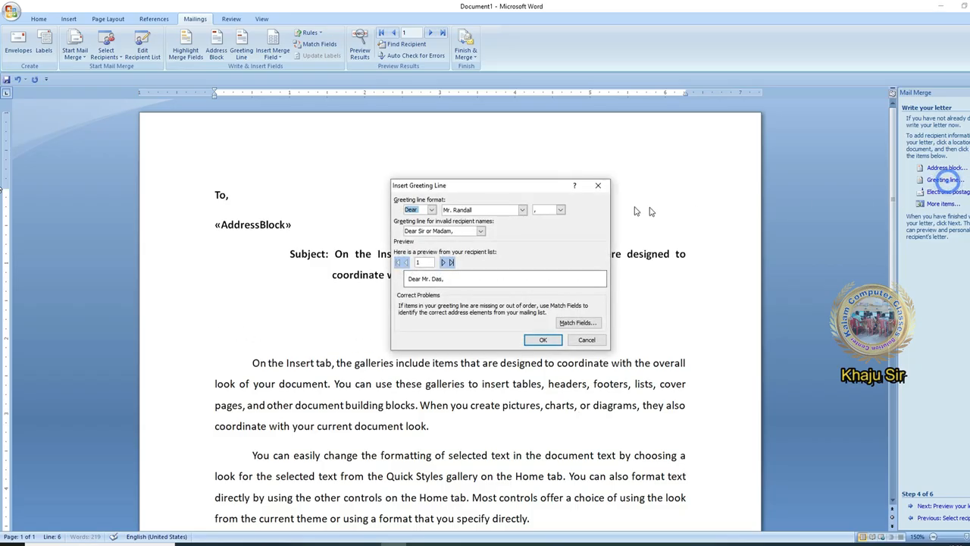
Insert a greeting line using 'Dear', the 'Mr. Joshua Randall Jr.' format and a comma
click(431, 210)
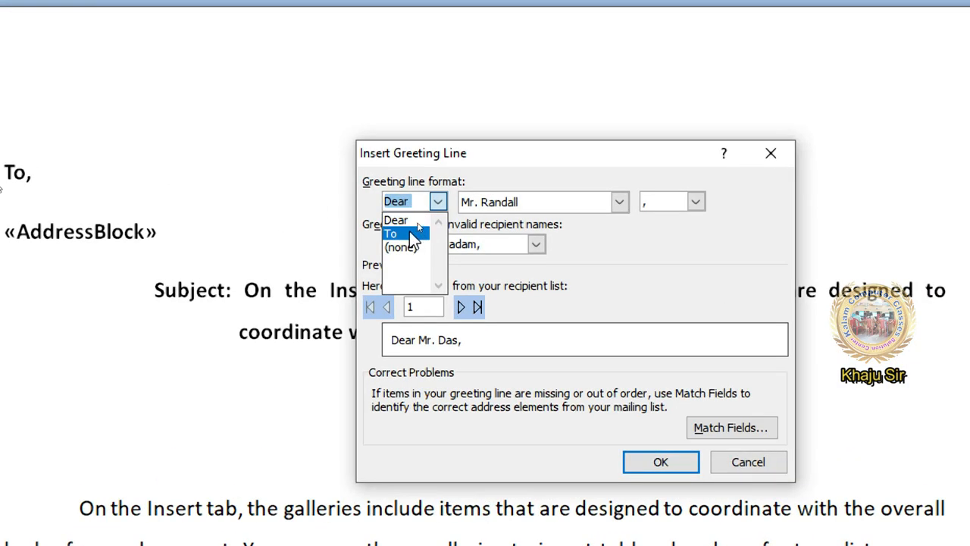
click(422, 219)
click(536, 213)
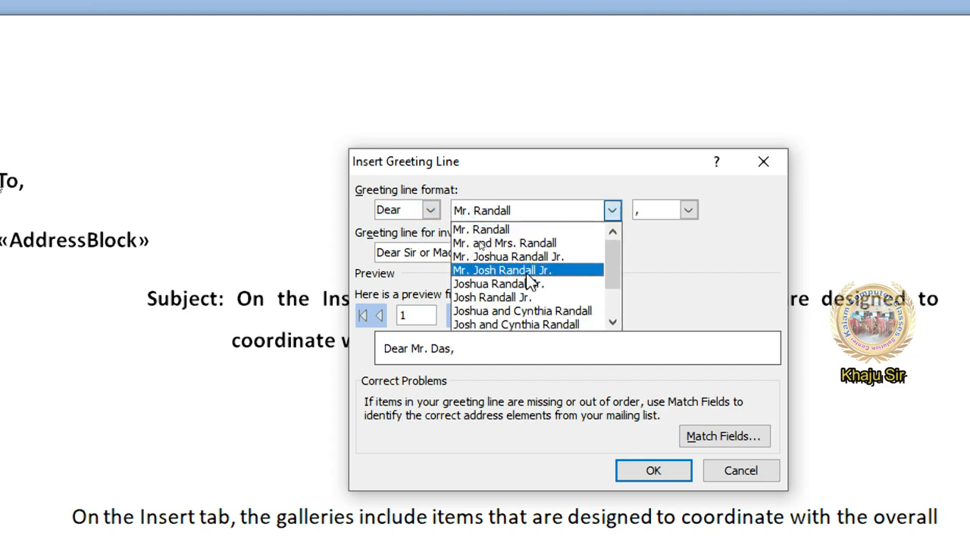
click(529, 272)
click(539, 215)
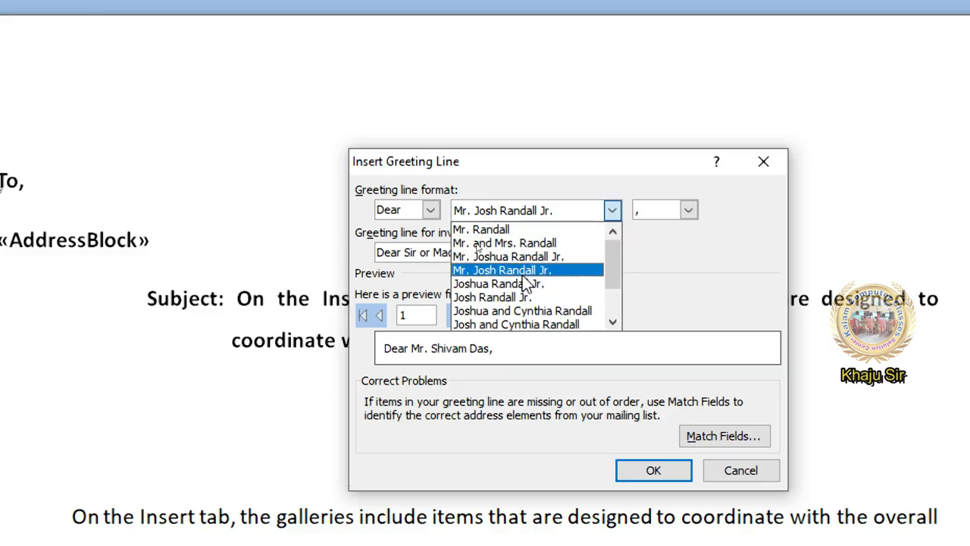
click(522, 257)
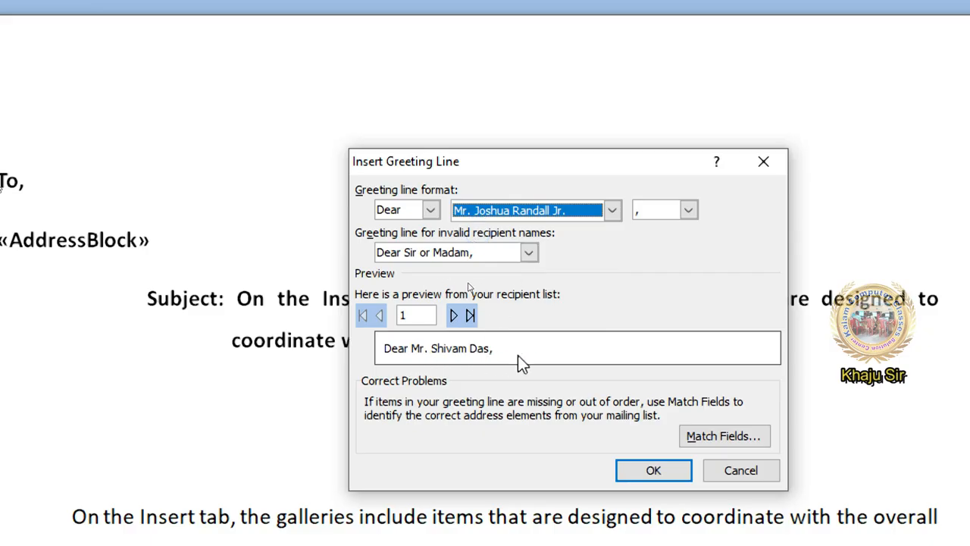
click(687, 211)
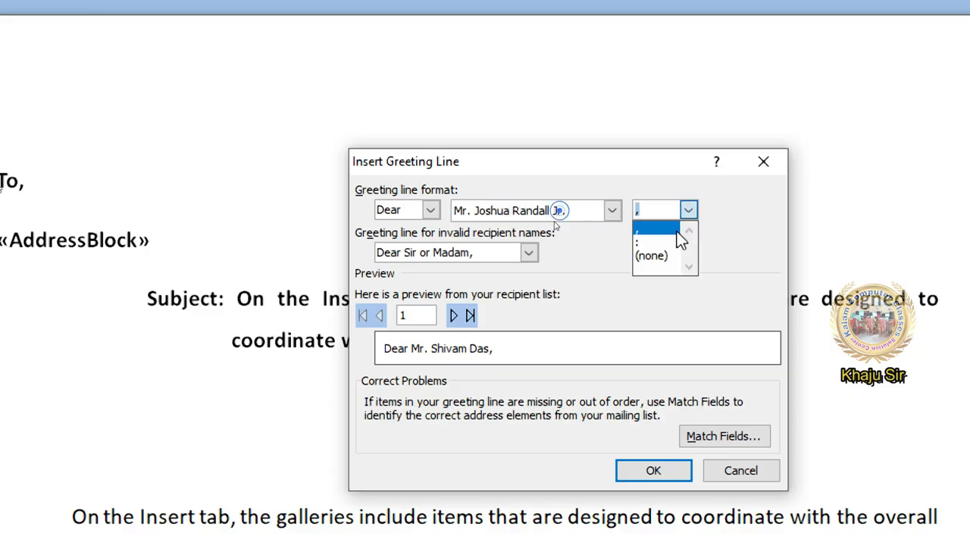
click(671, 243)
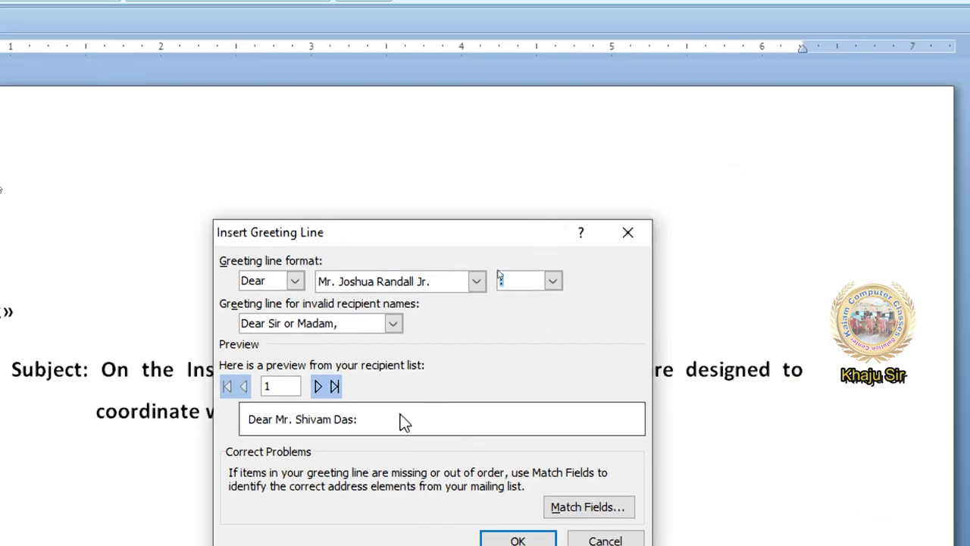
click(552, 281)
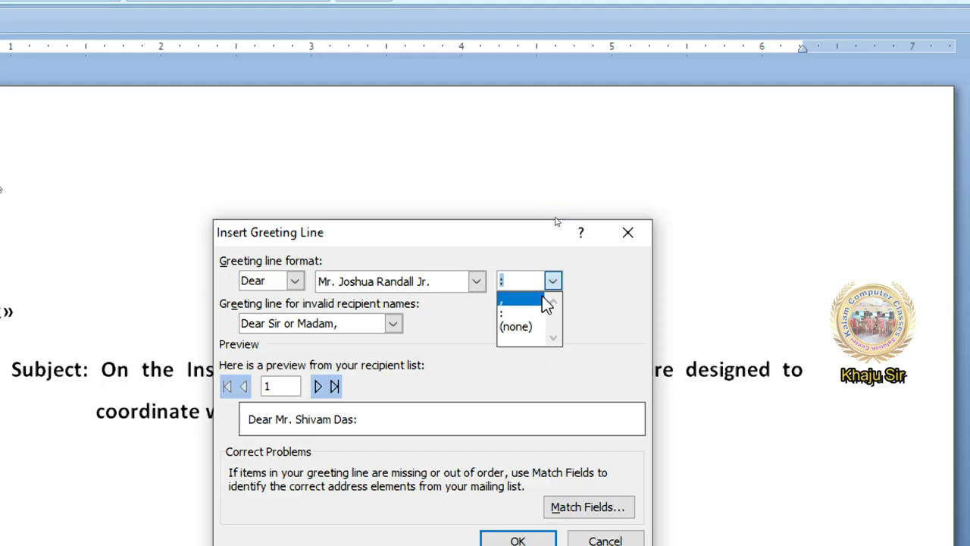
click(543, 300)
click(538, 290)
click(536, 301)
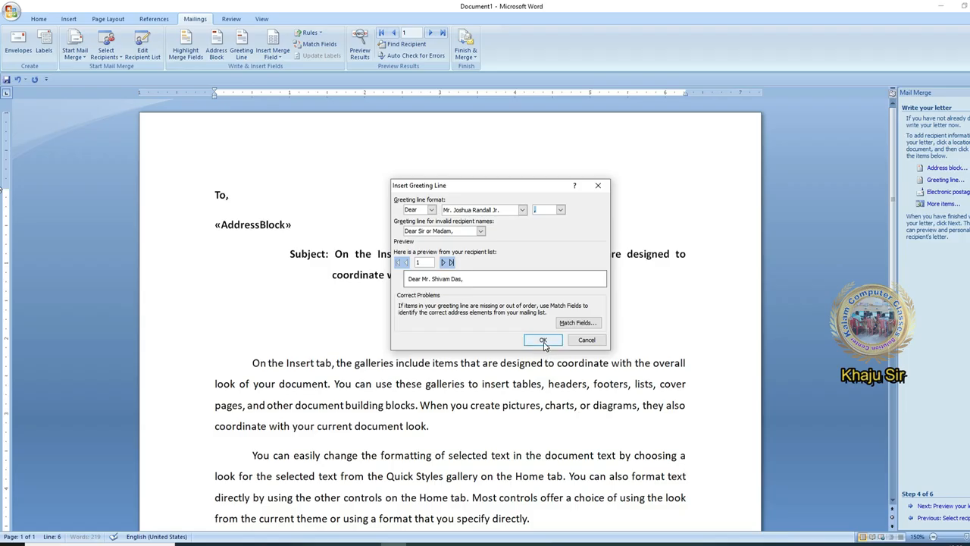
click(543, 340)
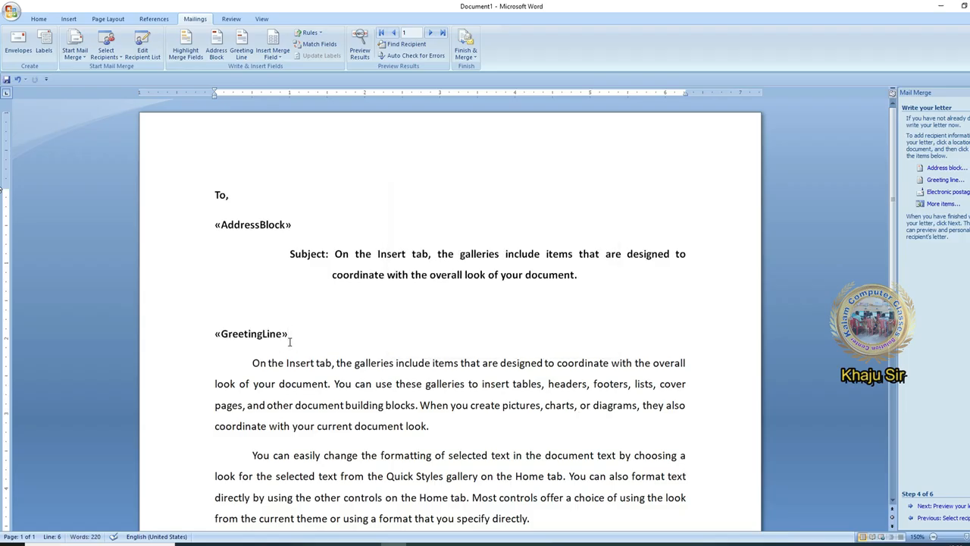
Try electronic postage, dismiss the postage software message, and close the merge field list unused
click(962, 192)
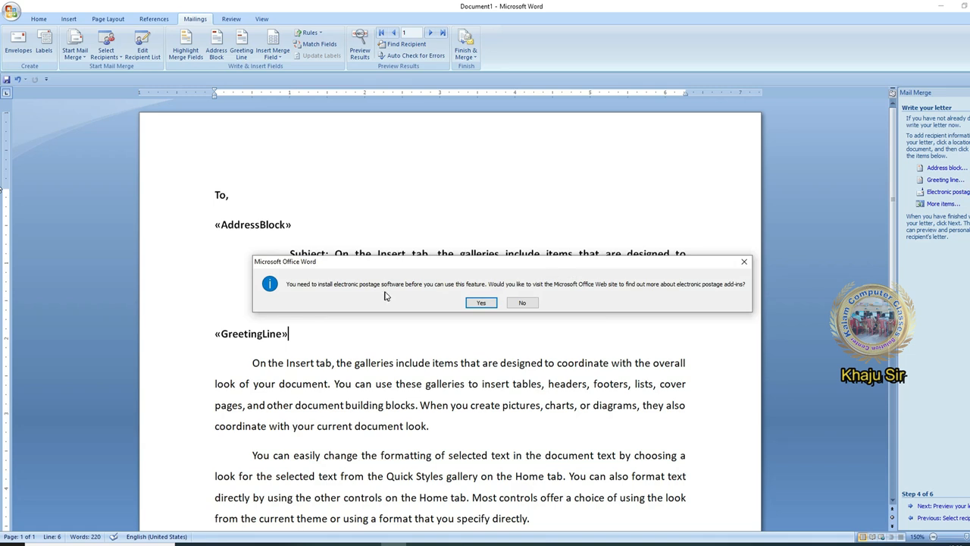
click(744, 262)
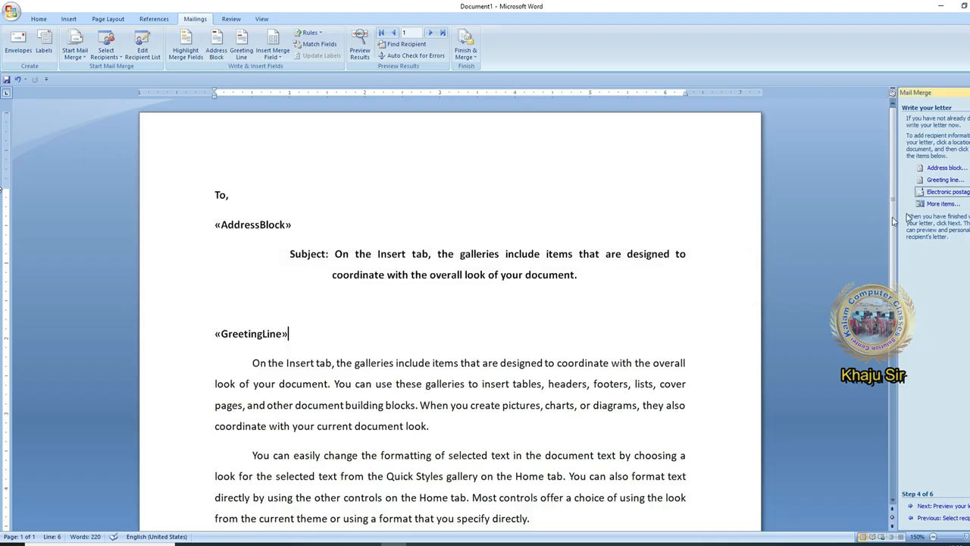
click(944, 205)
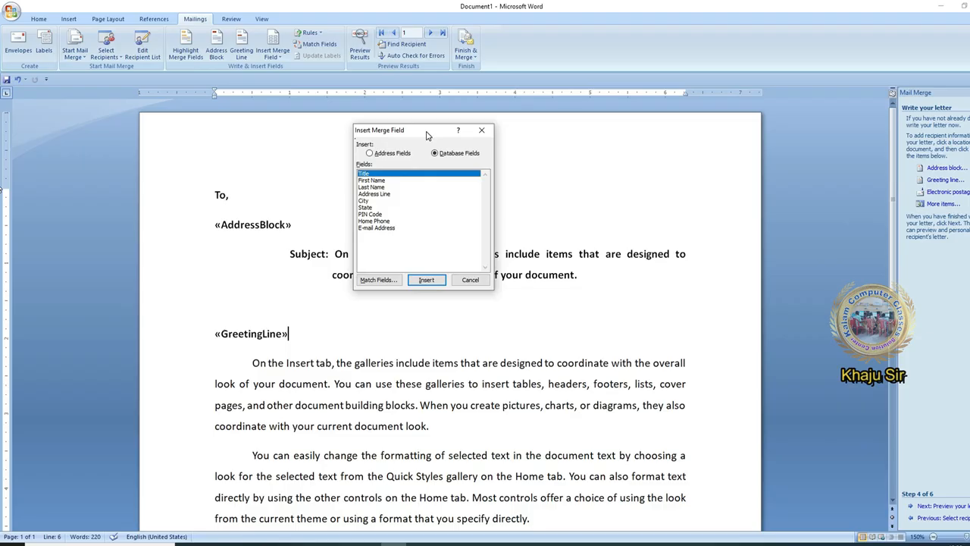
drag(427, 135, 473, 148)
click(444, 214)
click(443, 241)
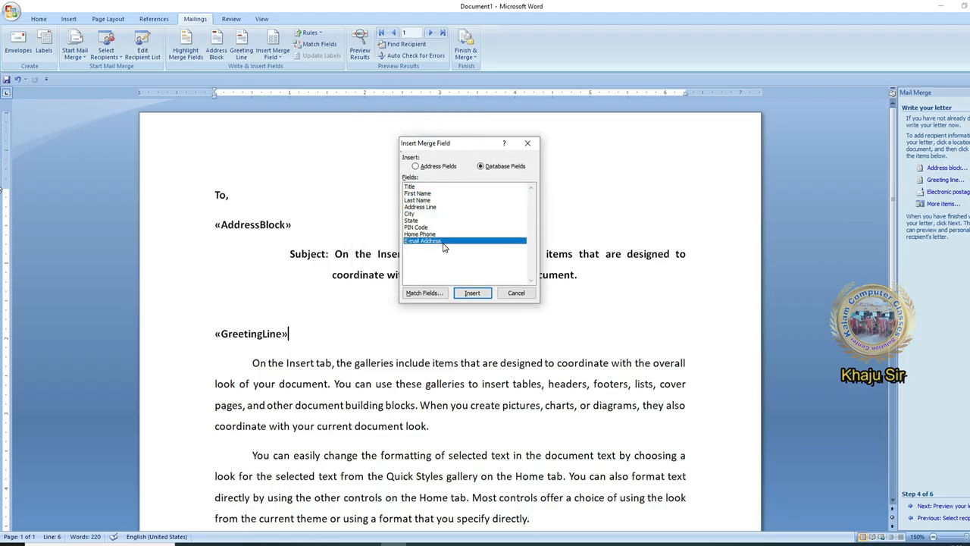
click(527, 143)
Insert the «Email_Address» field before 'You' in the second body paragraph
scroll(538, 399, down, 2)
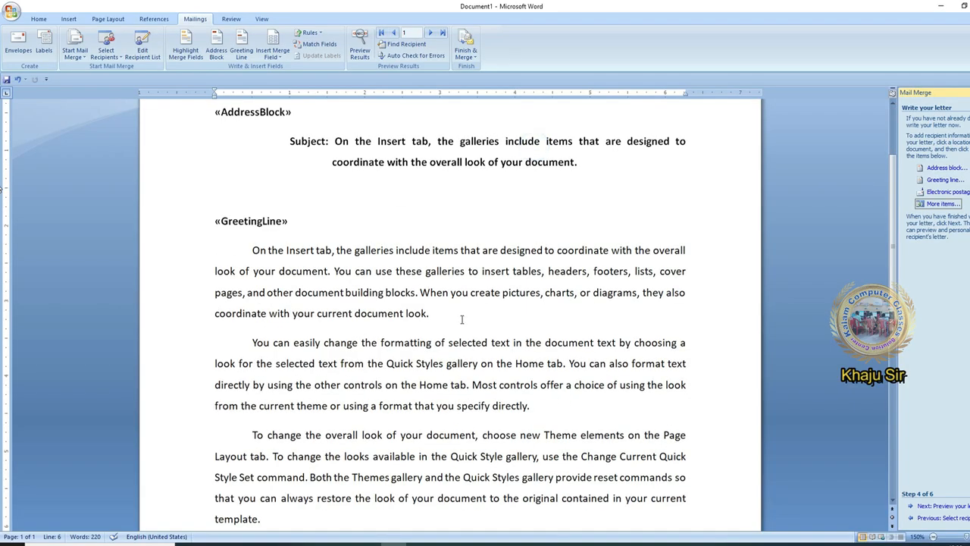
click(569, 364)
click(956, 204)
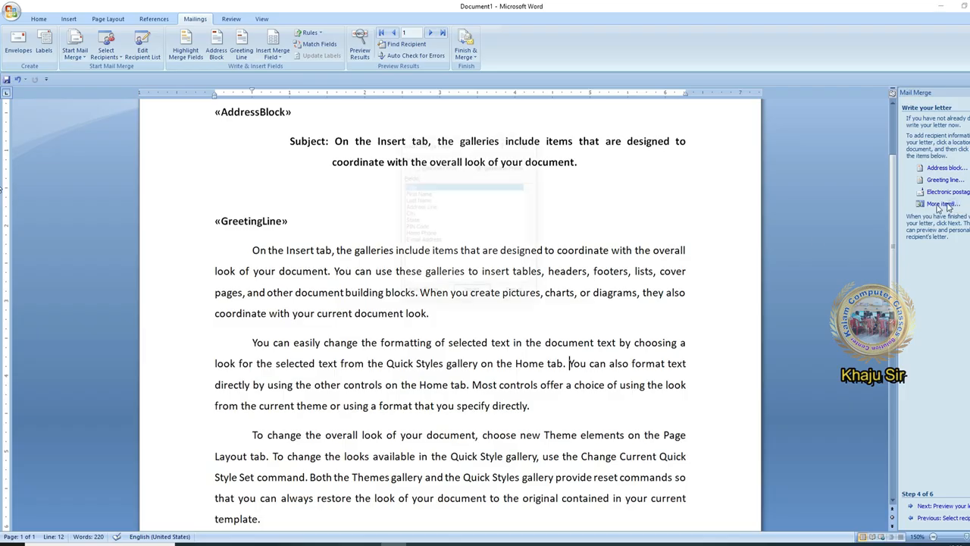
click(437, 241)
click(472, 296)
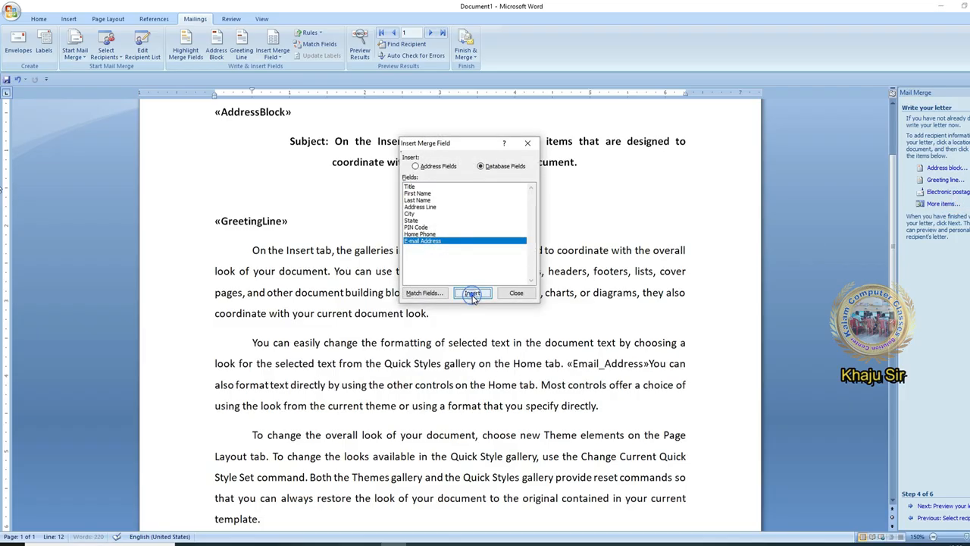
click(528, 293)
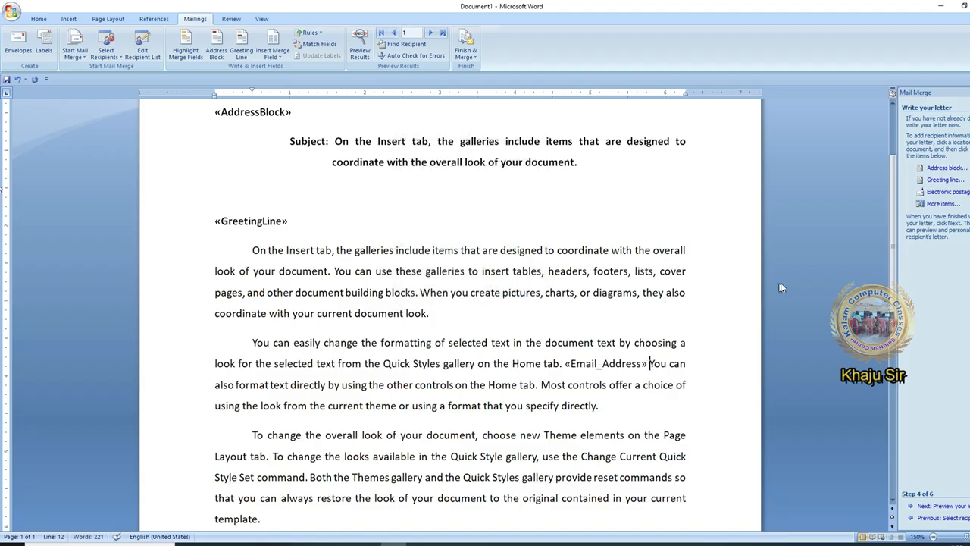
click(953, 204)
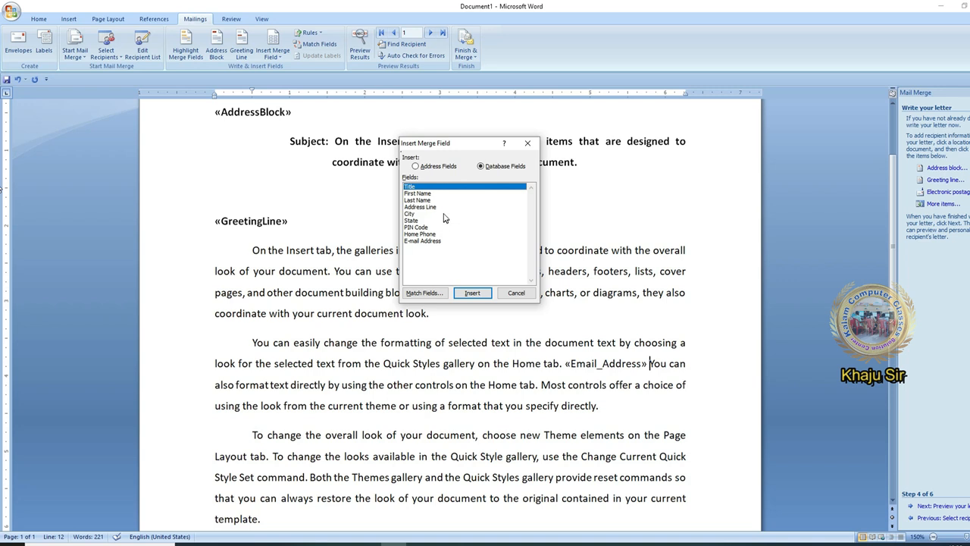
click(438, 241)
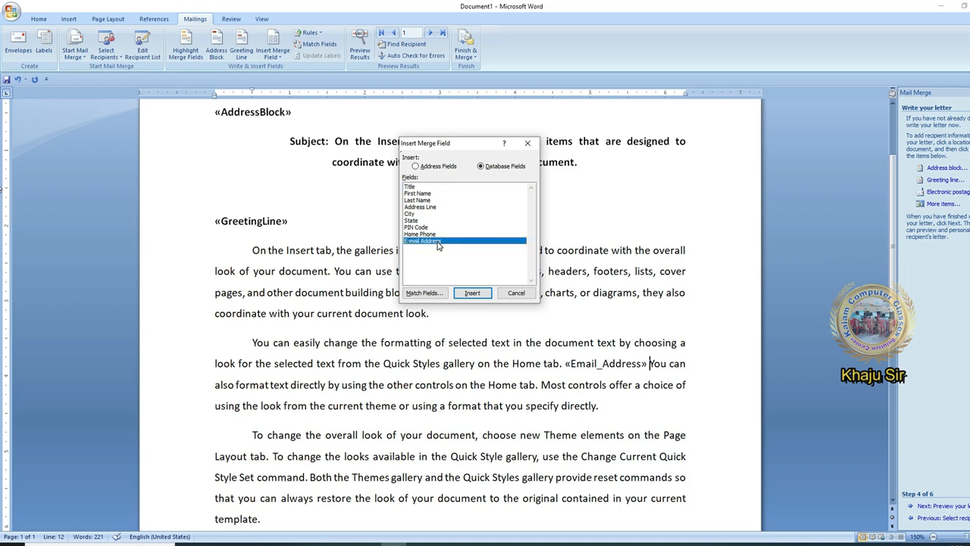
click(505, 294)
scroll(719, 402, up, 2)
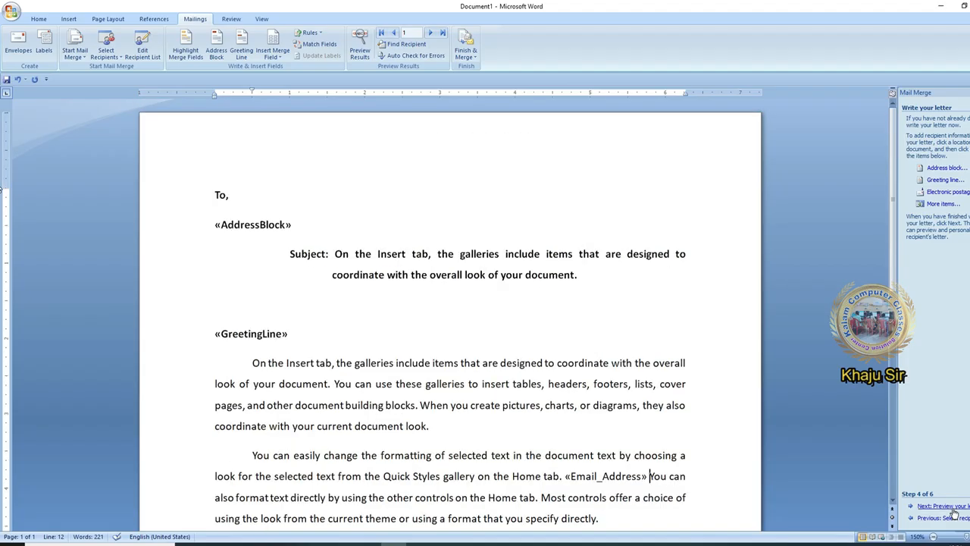
Preview the merged letter and inspect its address block, greeting and e-mail fields
click(951, 506)
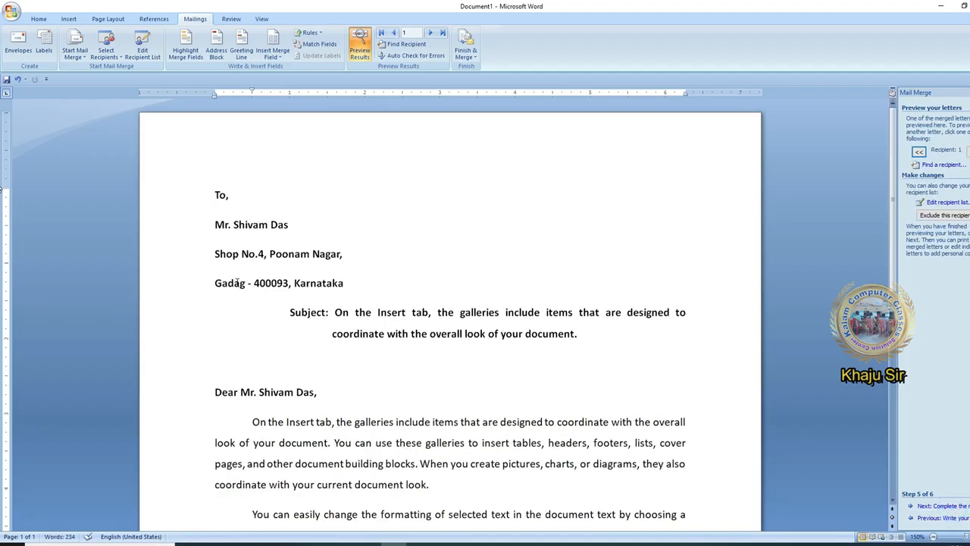
click(239, 253)
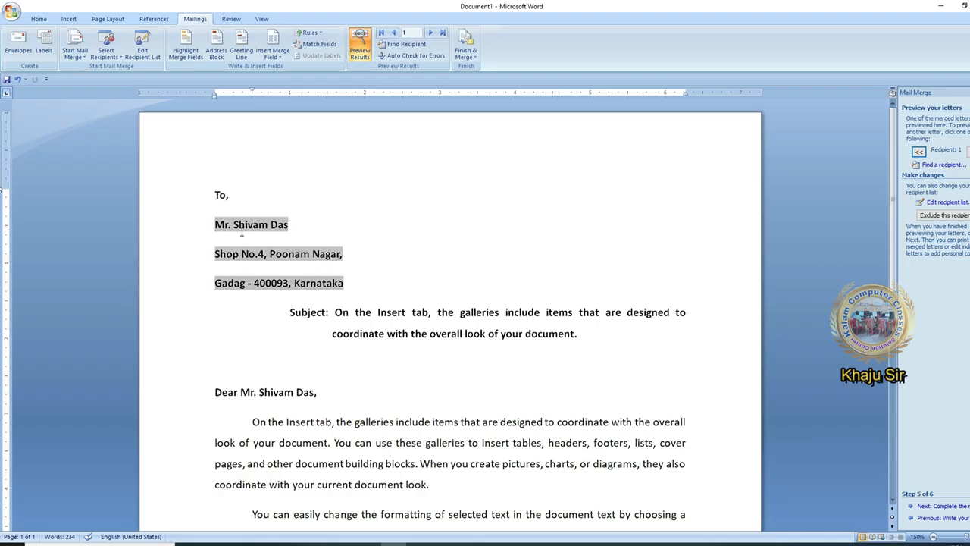
scroll(237, 314, down, 1)
click(252, 320)
click(318, 364)
scroll(317, 364, down, 1)
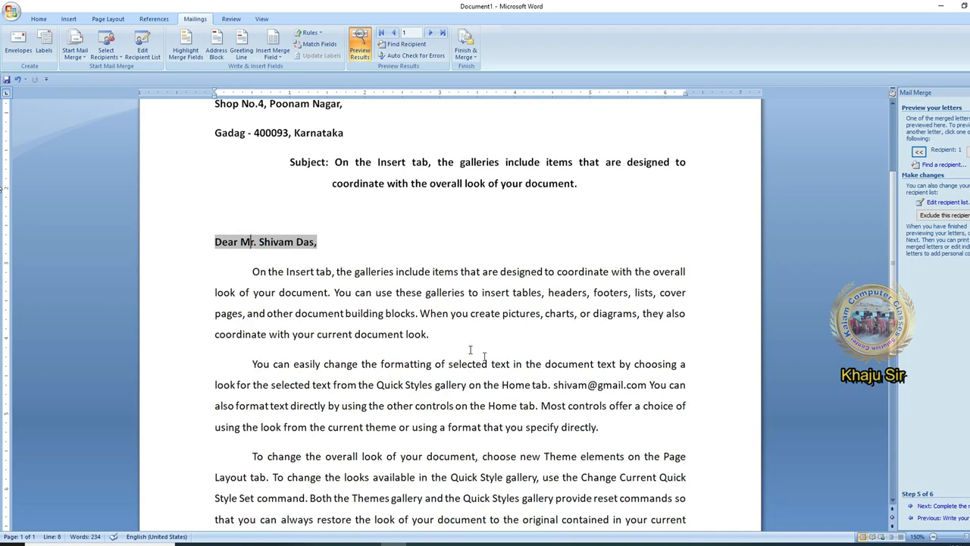
click(611, 387)
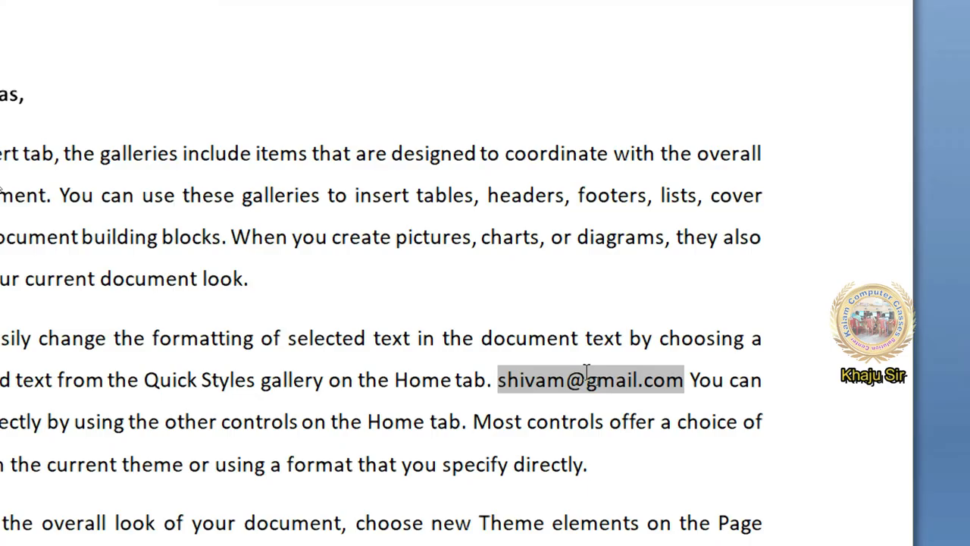
click(327, 326)
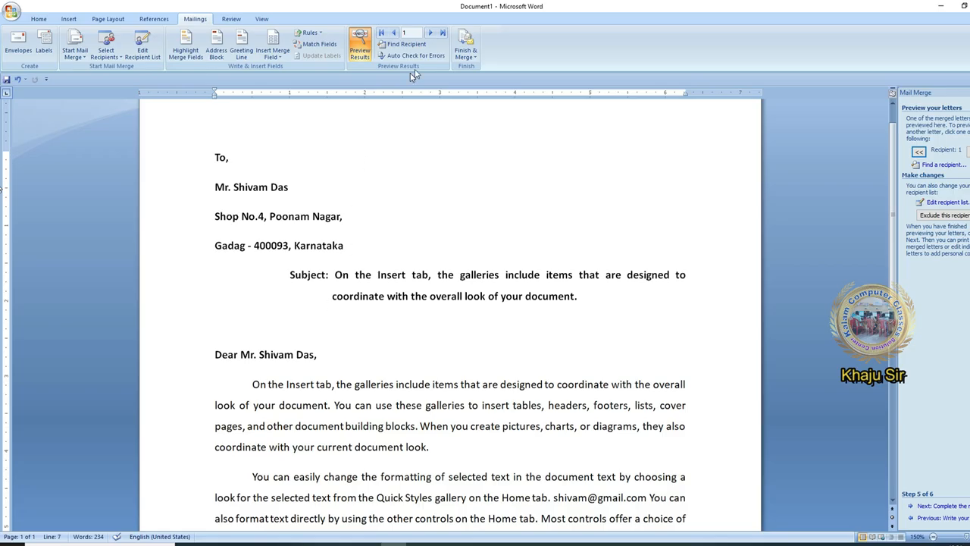
Browse the previews forward to the last recipient's letter and back to the first
click(432, 34)
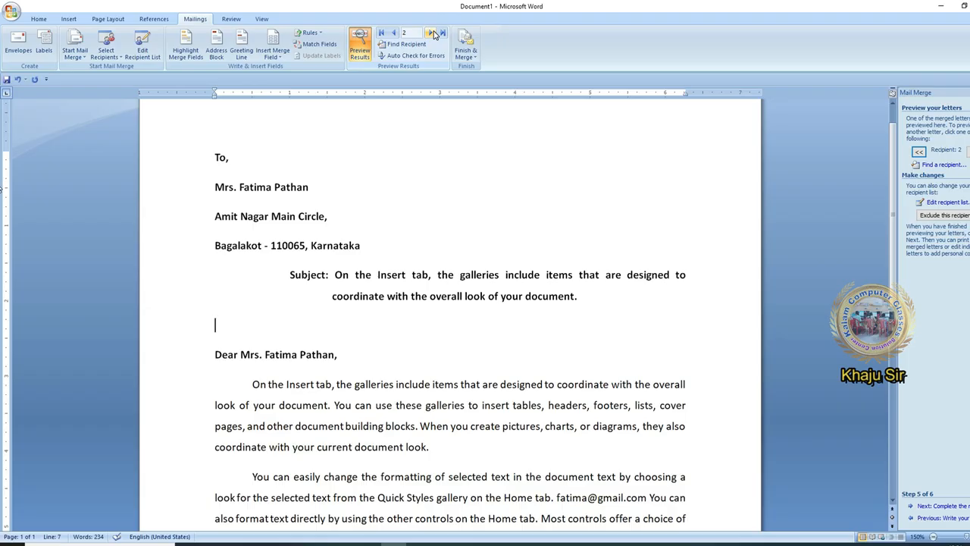
click(433, 34)
click(434, 34)
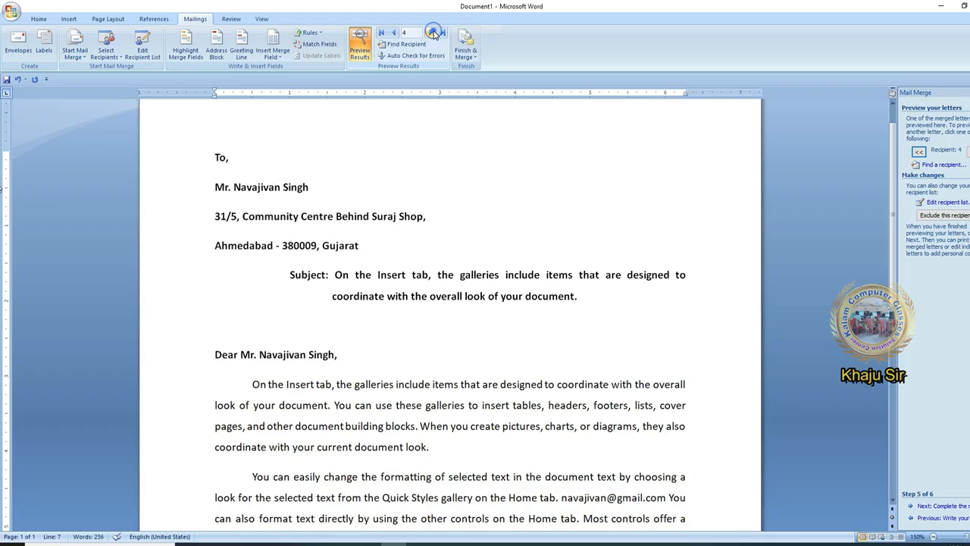
click(433, 34)
click(434, 34)
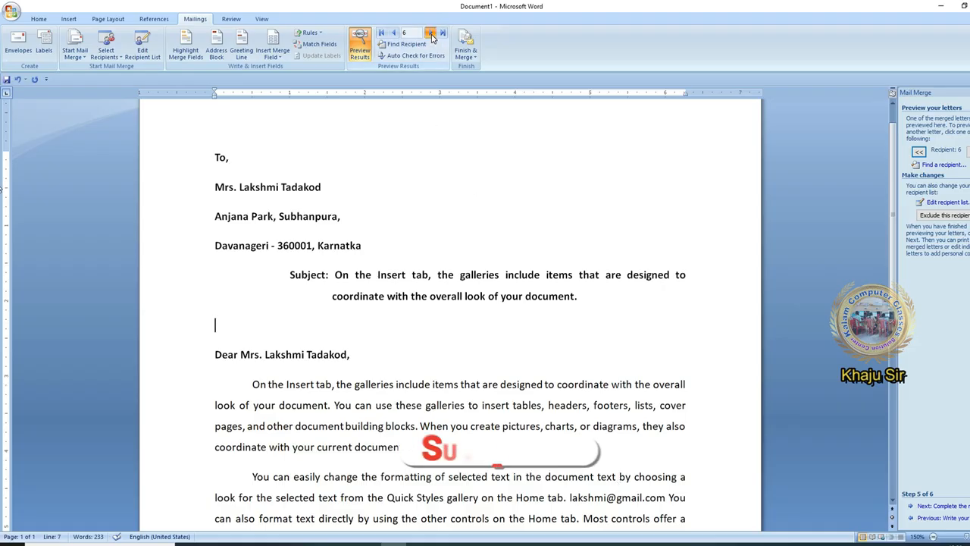
click(395, 33)
click(395, 34)
click(394, 33)
click(395, 33)
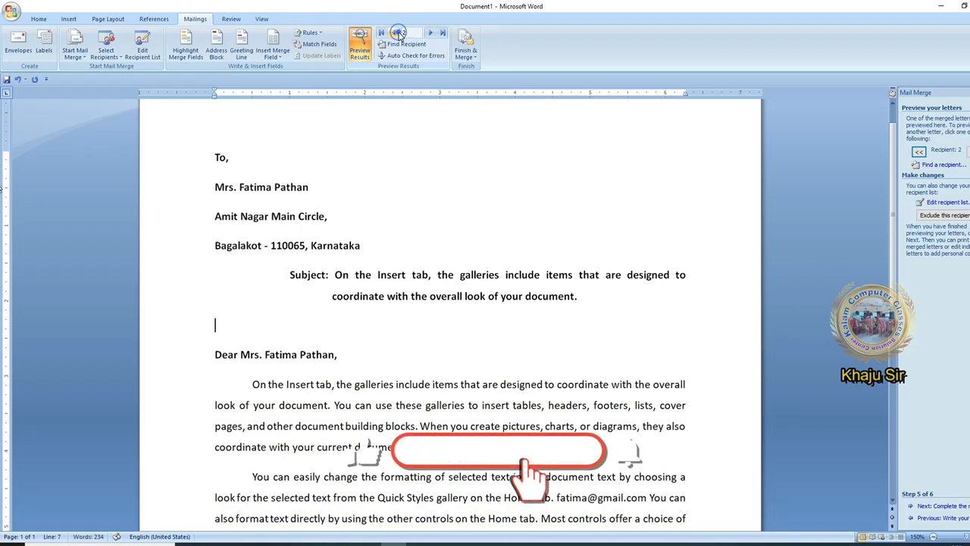
click(398, 34)
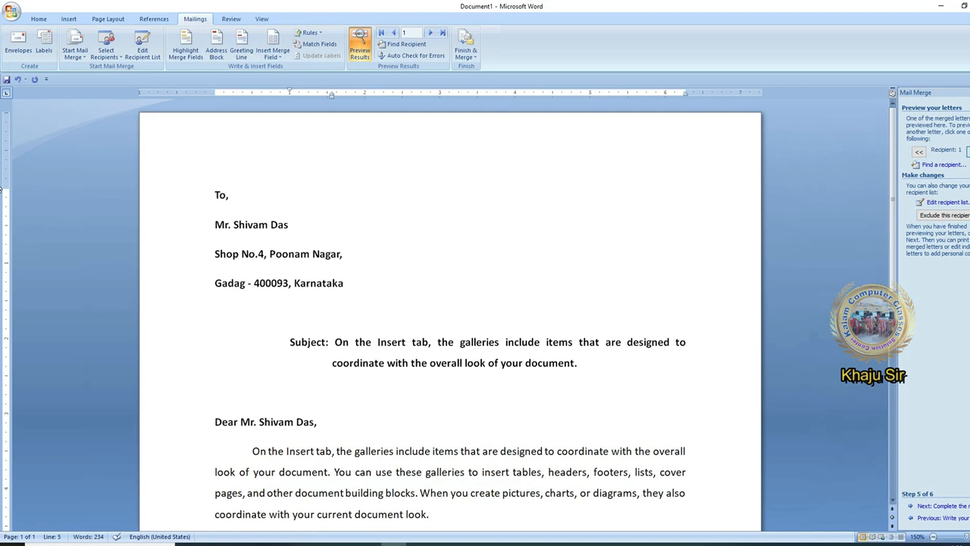
Browse the merge preview forward to recipient 4 and back to recipient 1
click(965, 151)
click(965, 151)
click(965, 151)
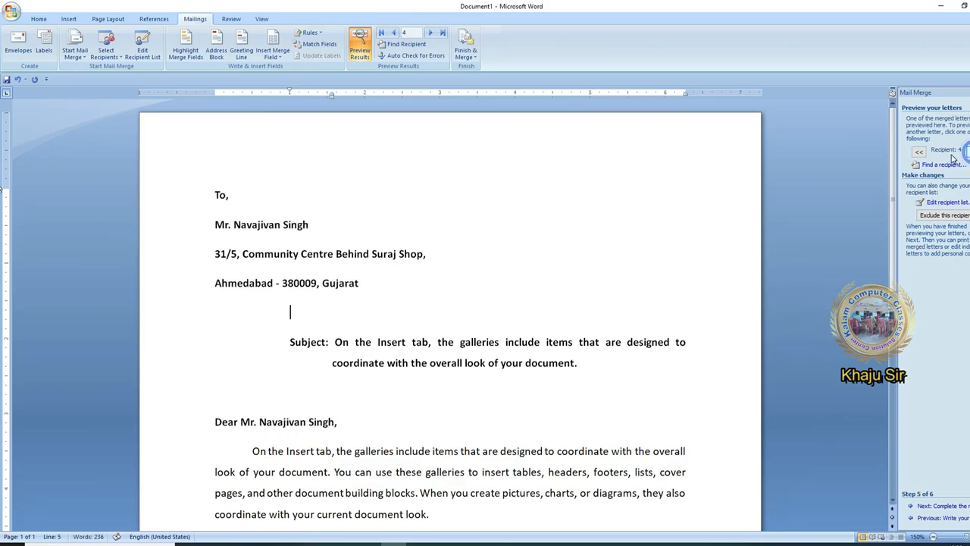
click(918, 152)
click(919, 151)
click(918, 152)
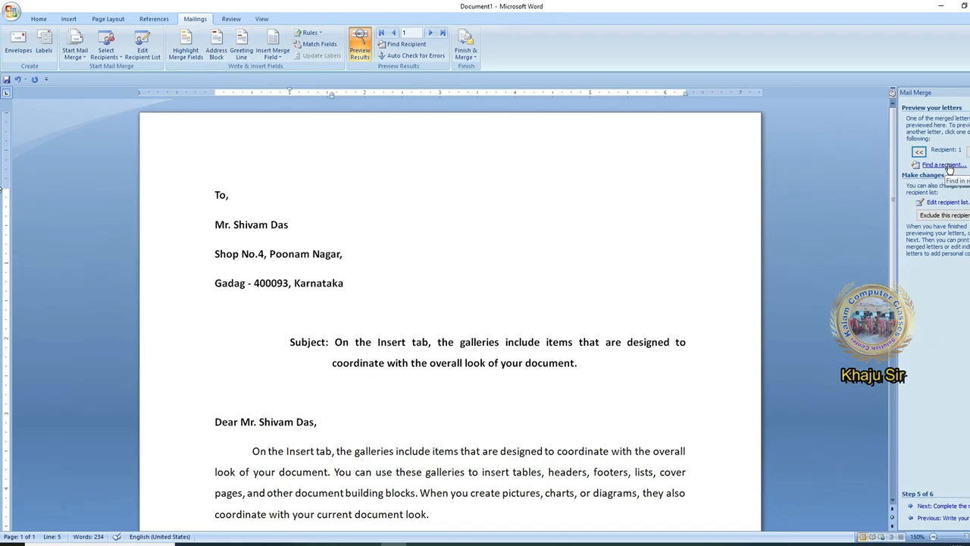
Search for a recipient by first name to jump the preview to recipient 6, then close the search
click(948, 167)
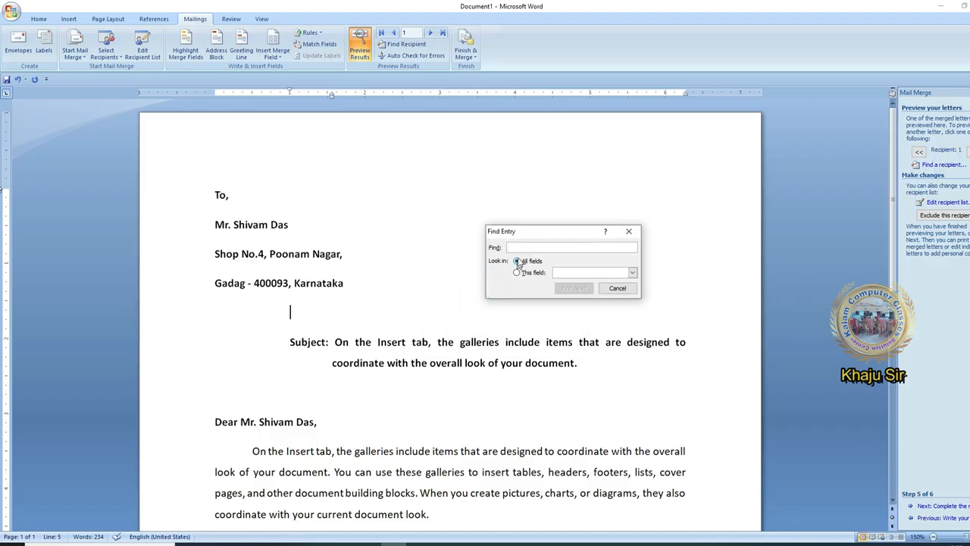
text(Lakshmi)
click(573, 288)
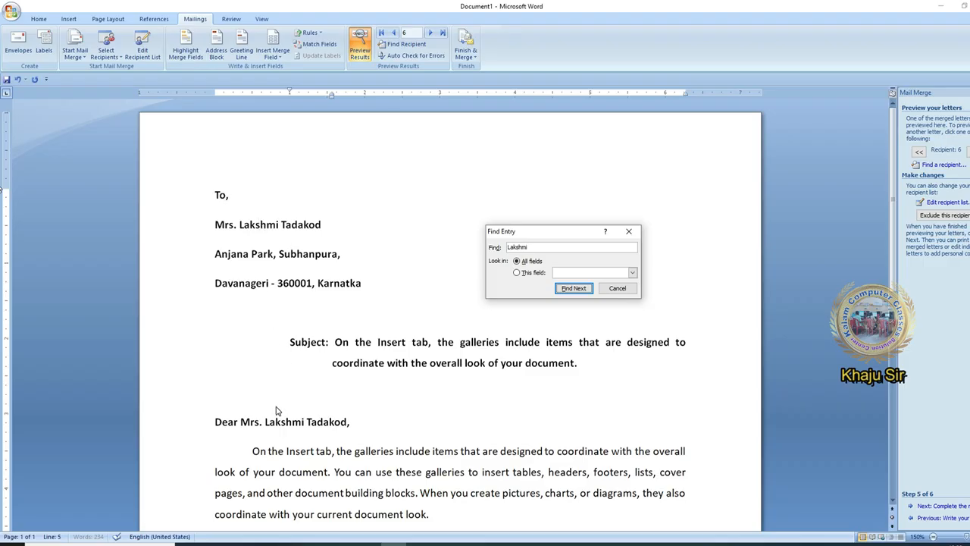
click(617, 288)
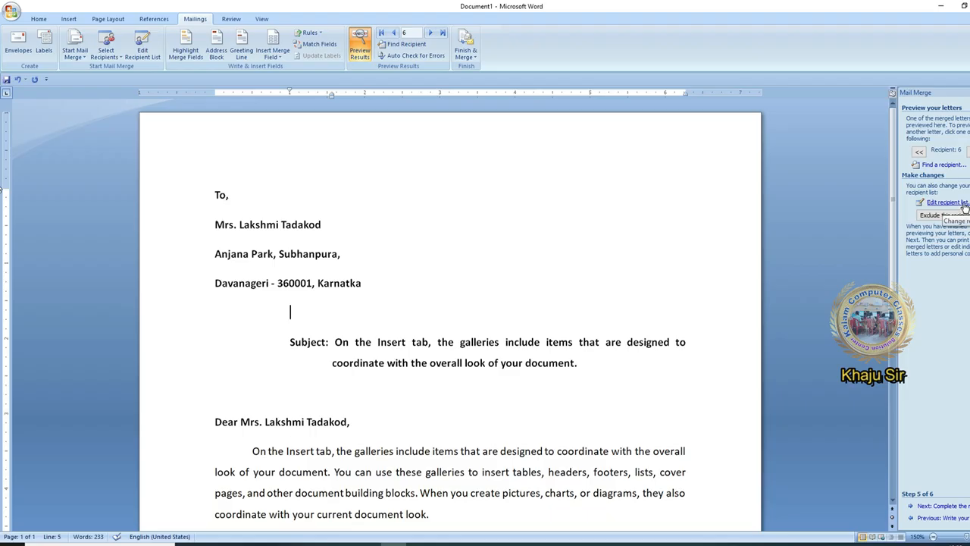
Untick the third recipient in the Mail Merge Recipients list to exclude it
click(964, 205)
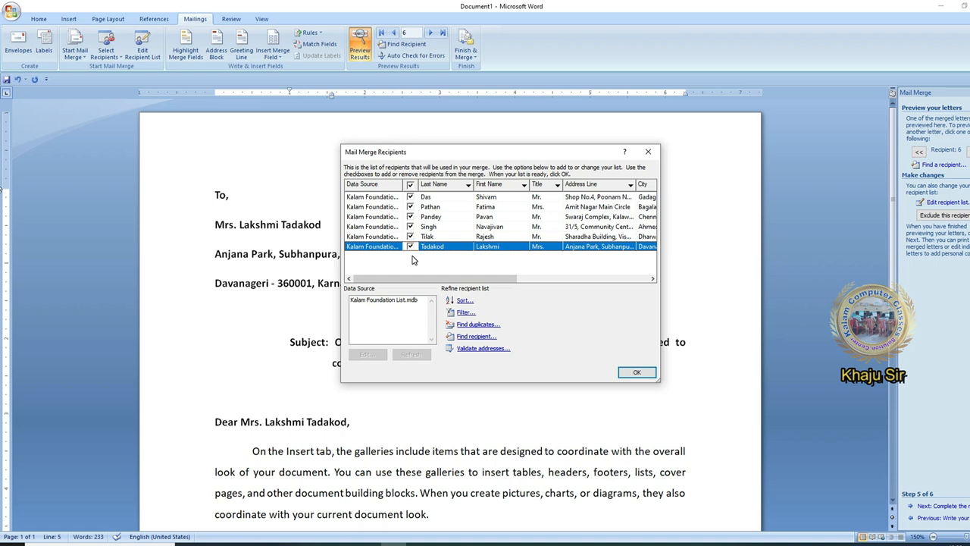
click(413, 218)
click(411, 216)
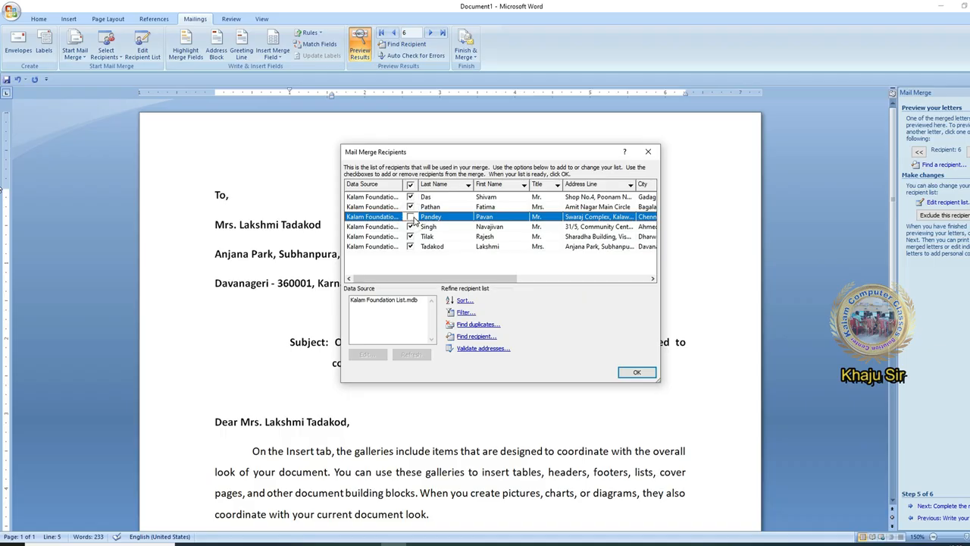
click(632, 371)
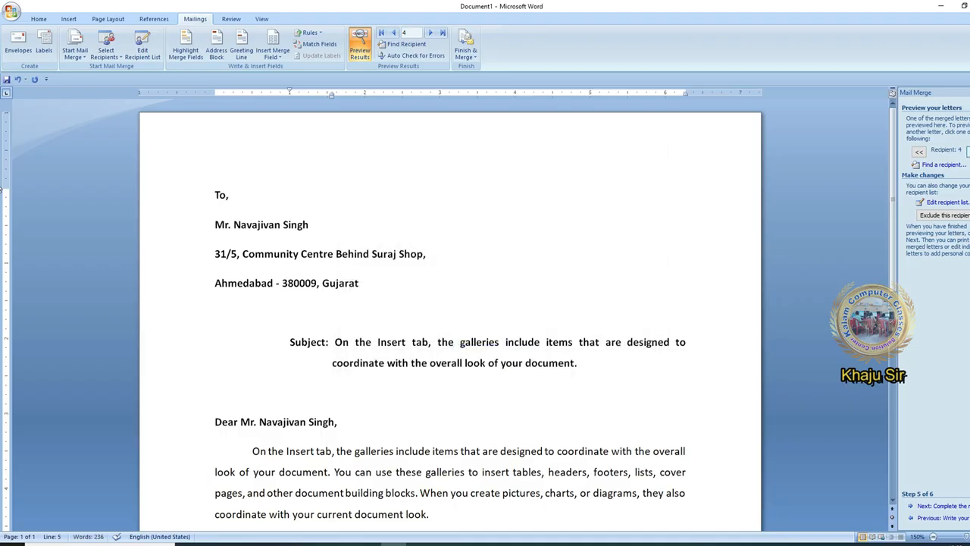
Browse the preview forward and back through the remaining recipients, ending on recipient 1
click(966, 151)
click(967, 152)
click(920, 152)
click(920, 152)
click(920, 152)
click(920, 153)
click(920, 152)
click(968, 151)
click(967, 152)
click(918, 152)
click(918, 153)
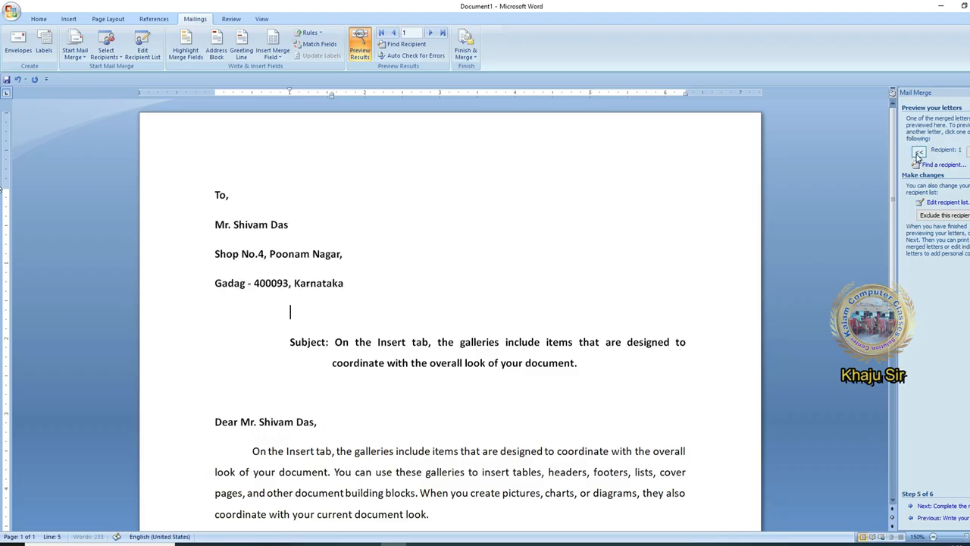
Re-tick the third recipient, then reopen the recipient list and close it unchanged
click(947, 202)
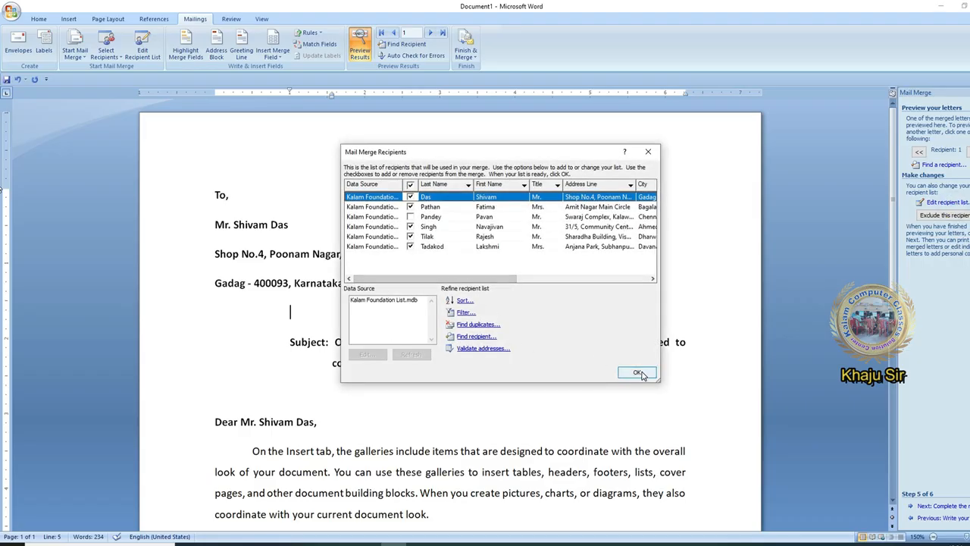
click(411, 218)
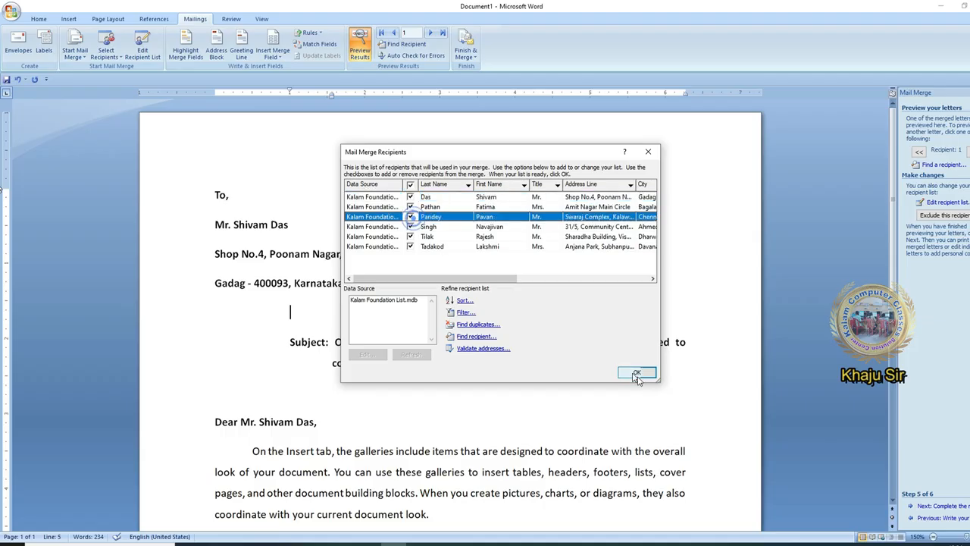
click(636, 372)
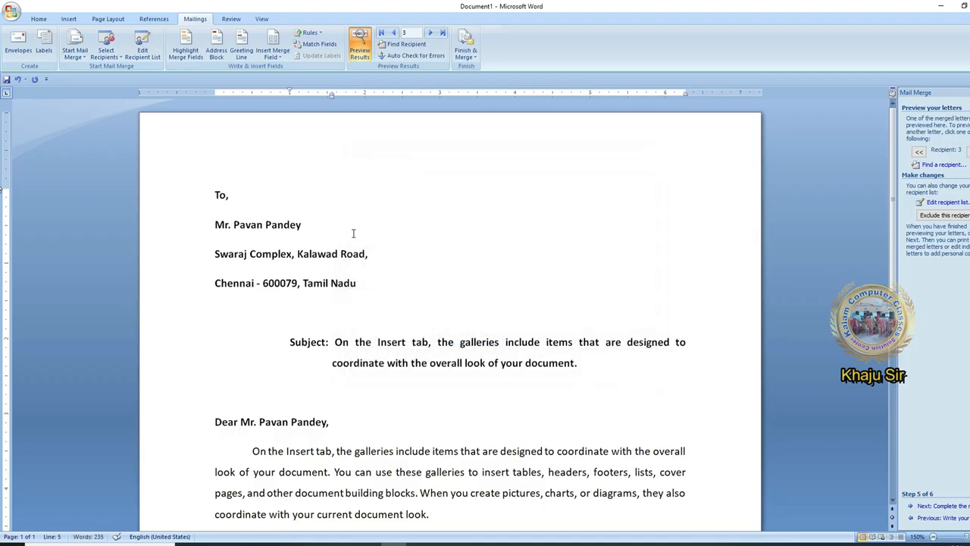
click(386, 280)
click(384, 319)
click(948, 201)
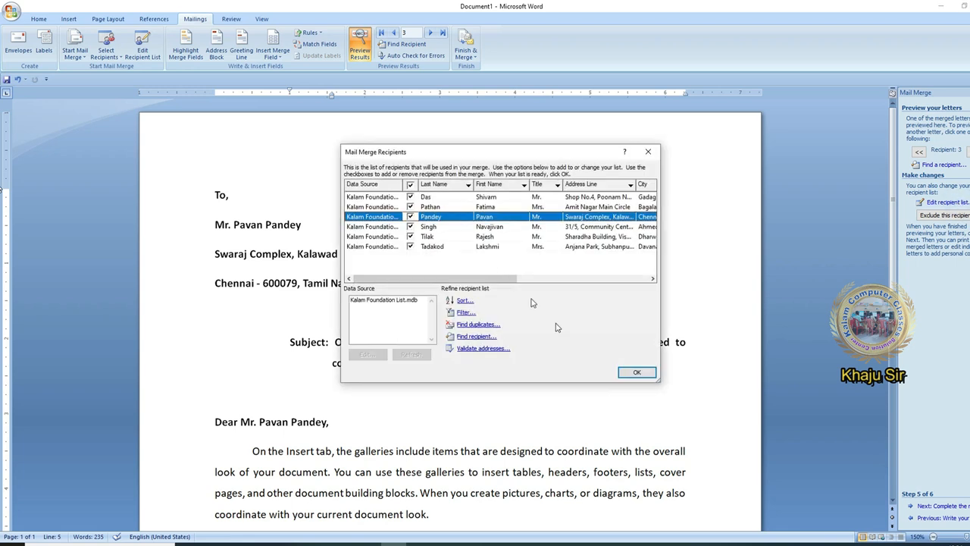
click(630, 371)
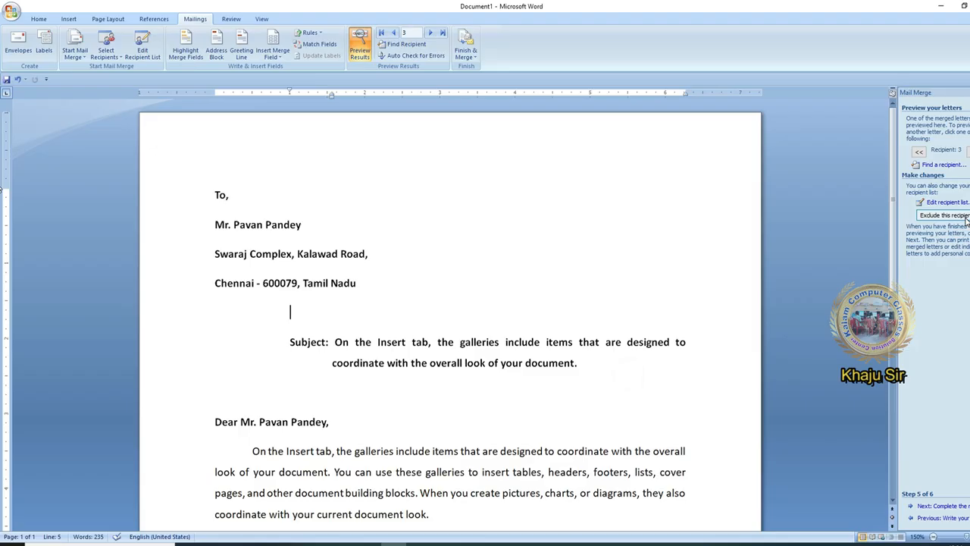
Exclude recipient 3, browse to recipient 5 and exclude it too, leaving recipient 6 previewed
click(966, 217)
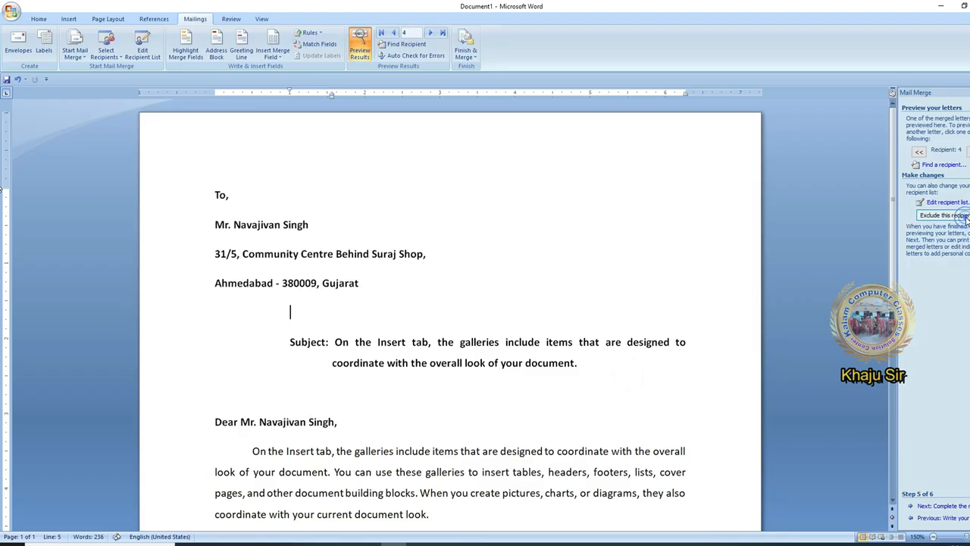
click(919, 151)
click(919, 151)
click(968, 152)
click(968, 152)
click(968, 151)
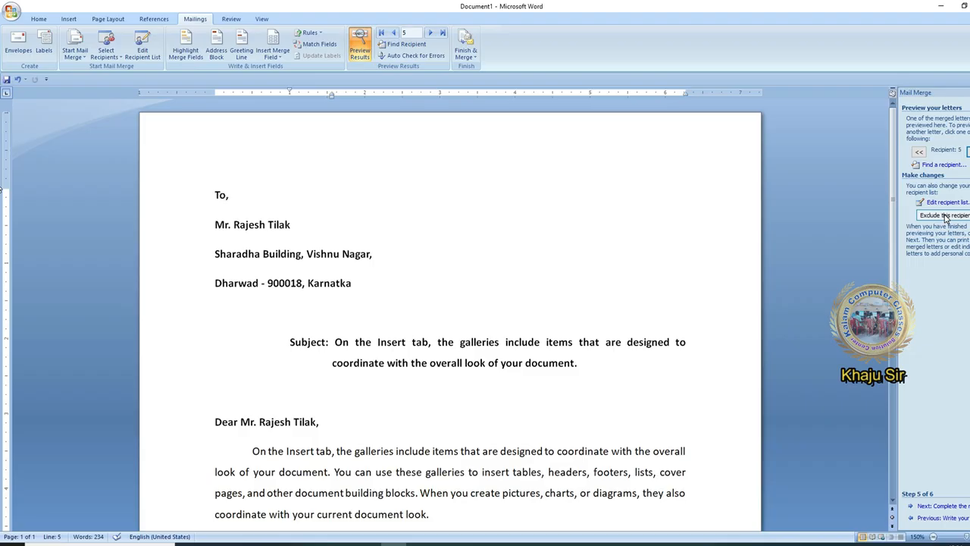
click(968, 152)
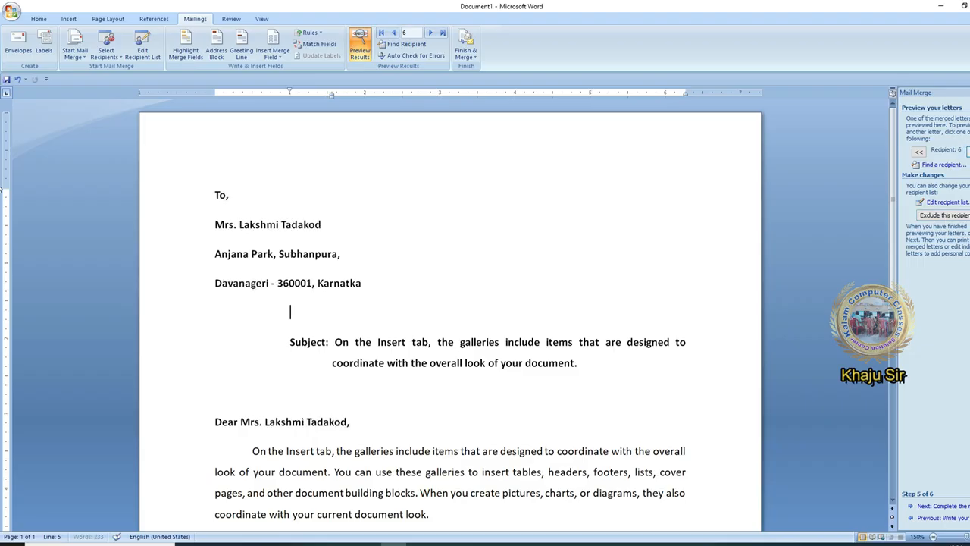
click(918, 151)
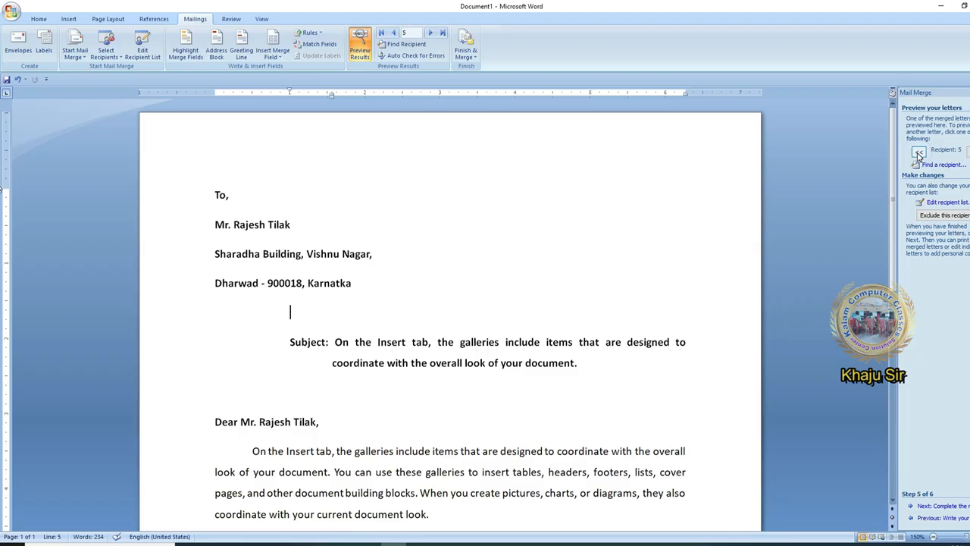
click(966, 218)
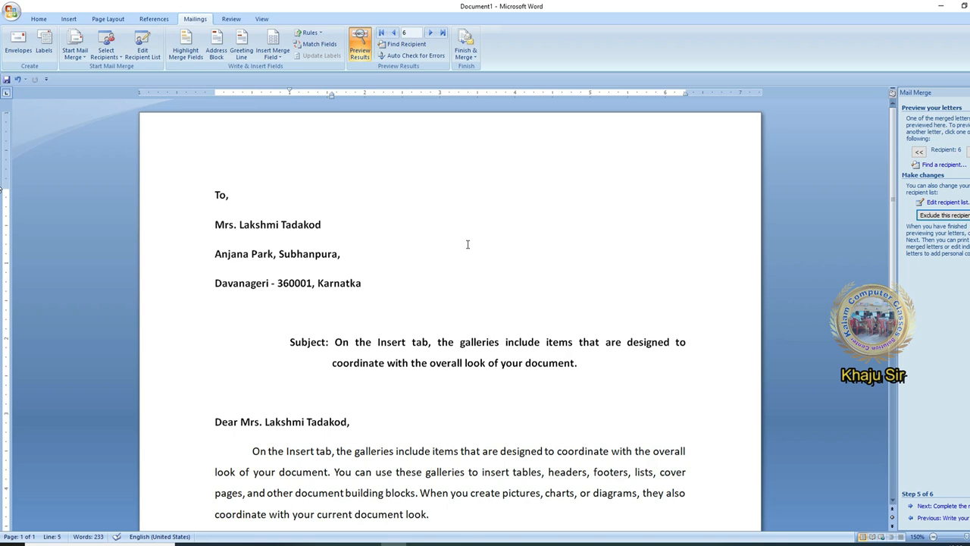
Re-tick recipients 3, 4 and 5 in the recipient list, then advance to Complete the merge
click(947, 201)
click(410, 218)
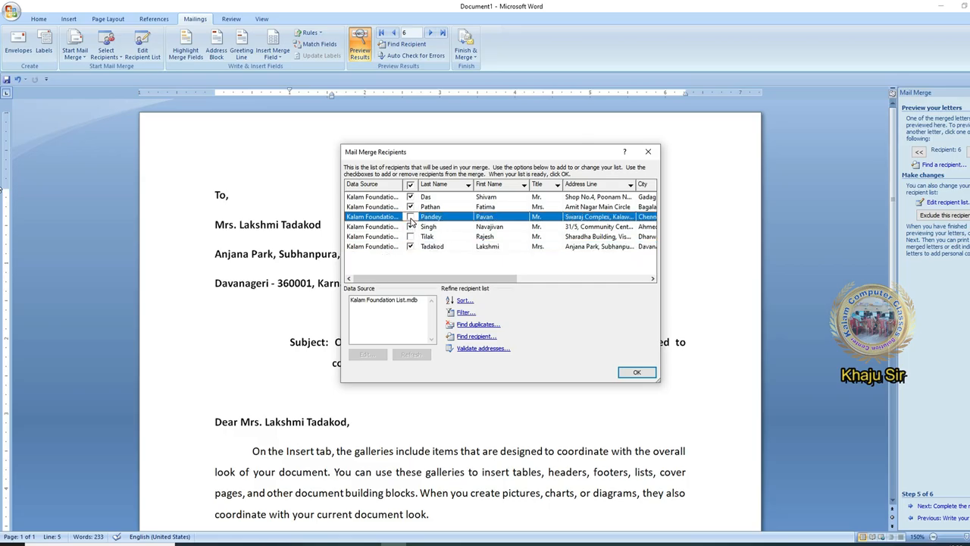
click(411, 217)
click(411, 227)
click(409, 237)
click(410, 237)
click(628, 370)
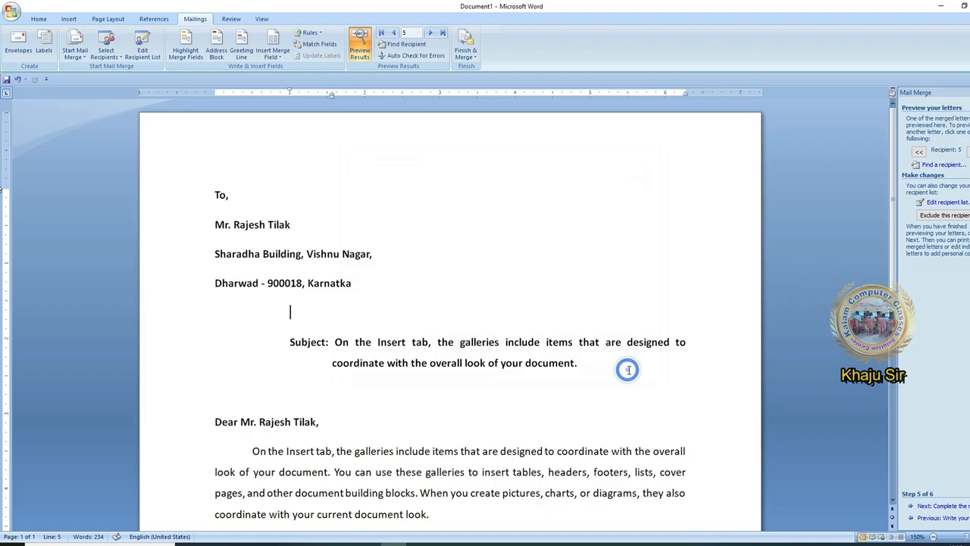
click(937, 506)
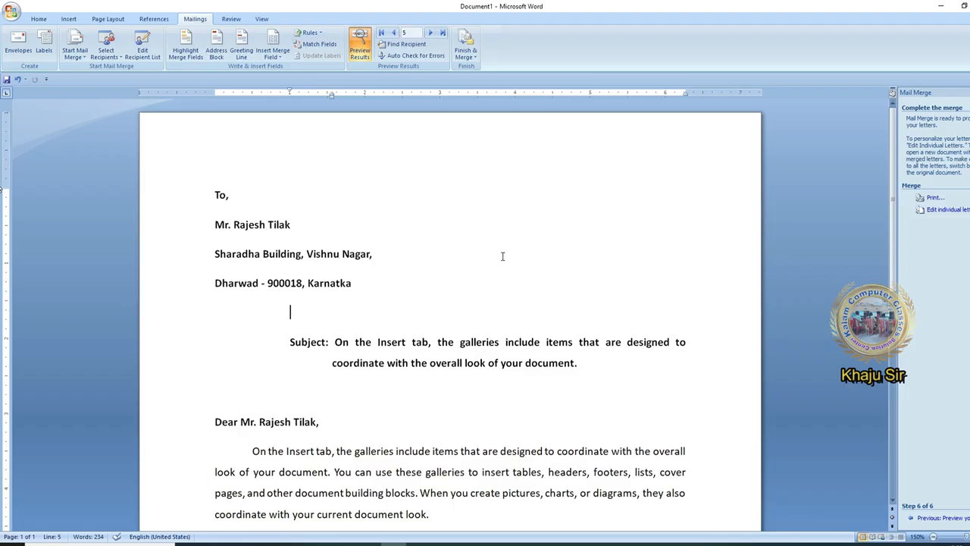
click(936, 199)
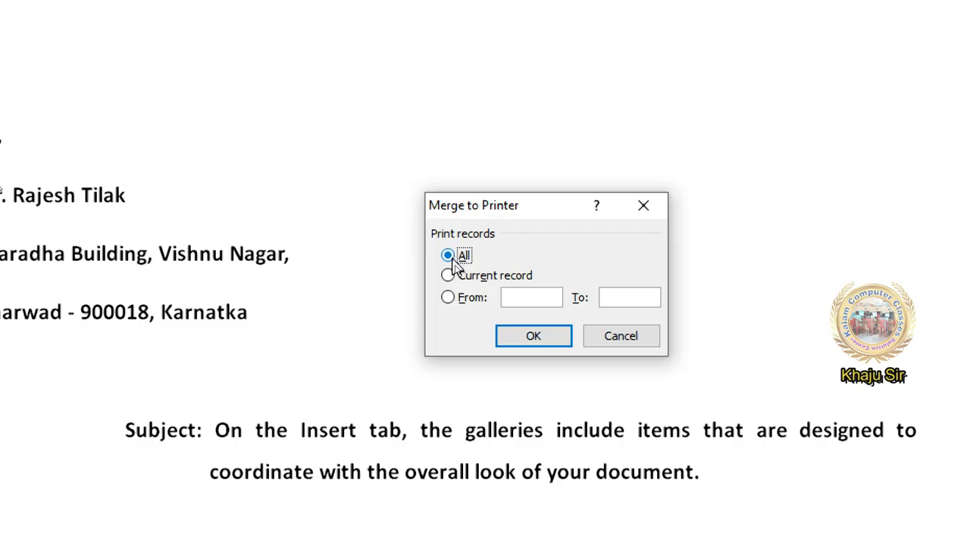
click(491, 276)
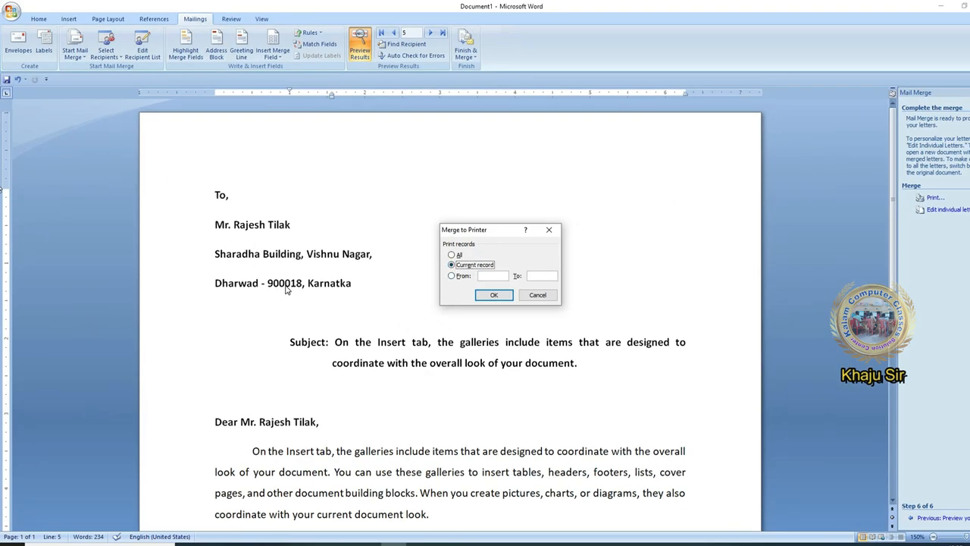
click(465, 278)
text(5)
key(Tab)
text(50)
click(549, 298)
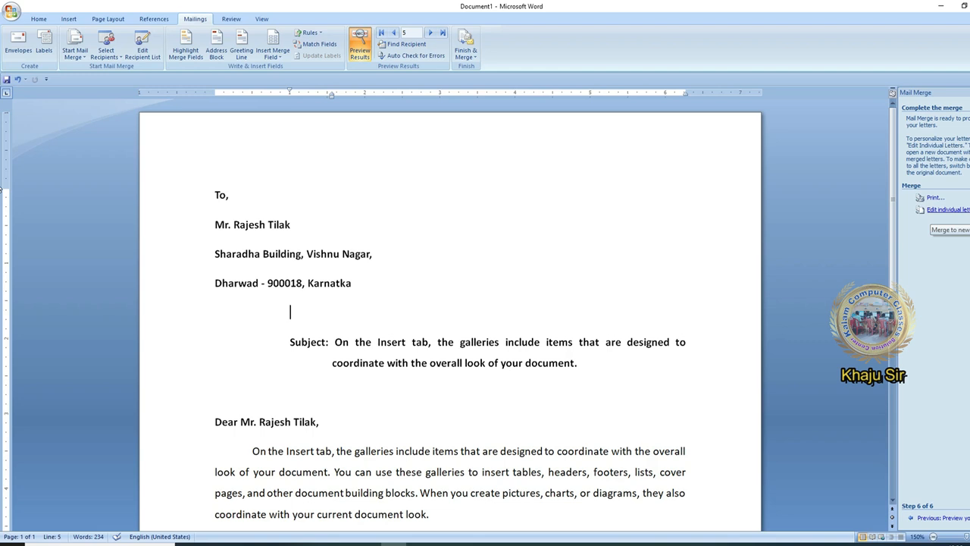
Merge all records into a new Letters1 document and scroll through the six letters
click(966, 217)
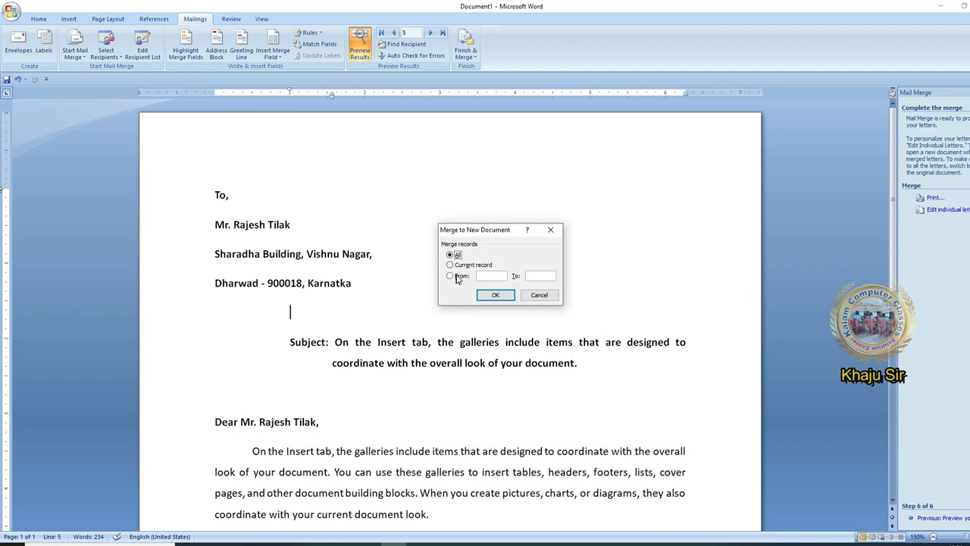
click(500, 296)
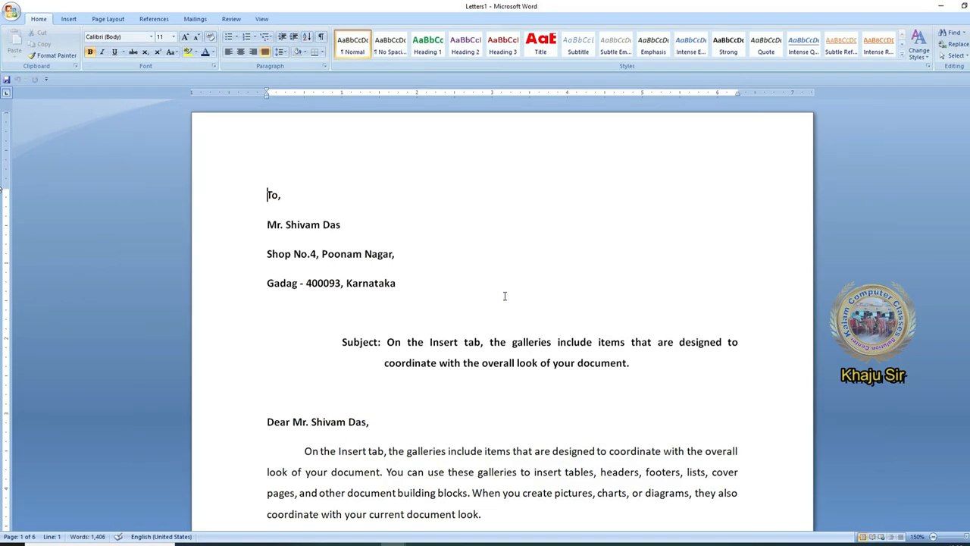
scroll(505, 296, down, 20)
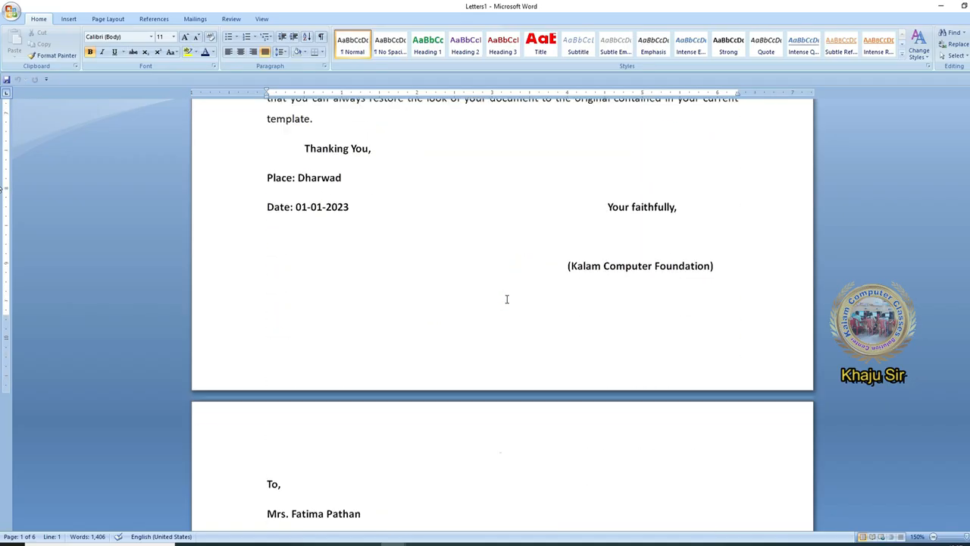
scroll(506, 299, down, 20)
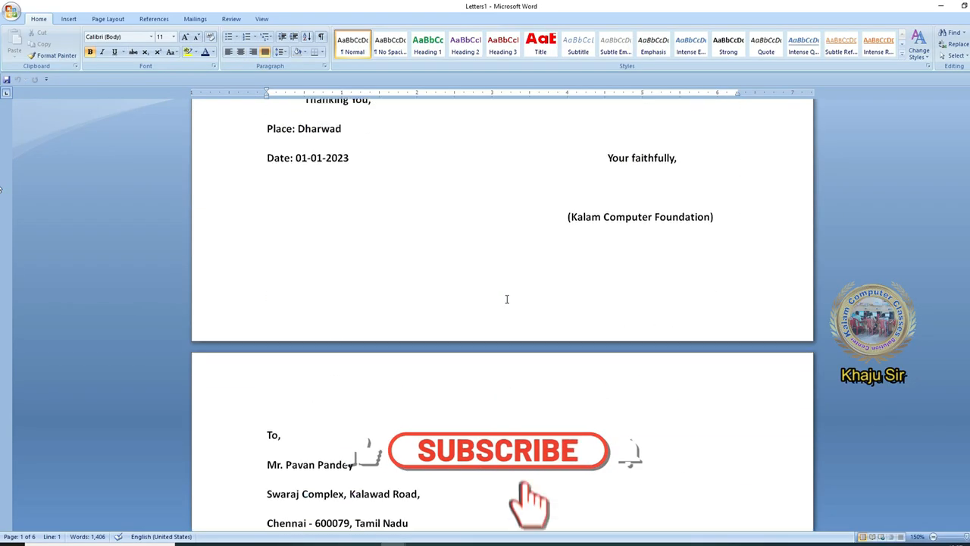
scroll(506, 299, down, 20)
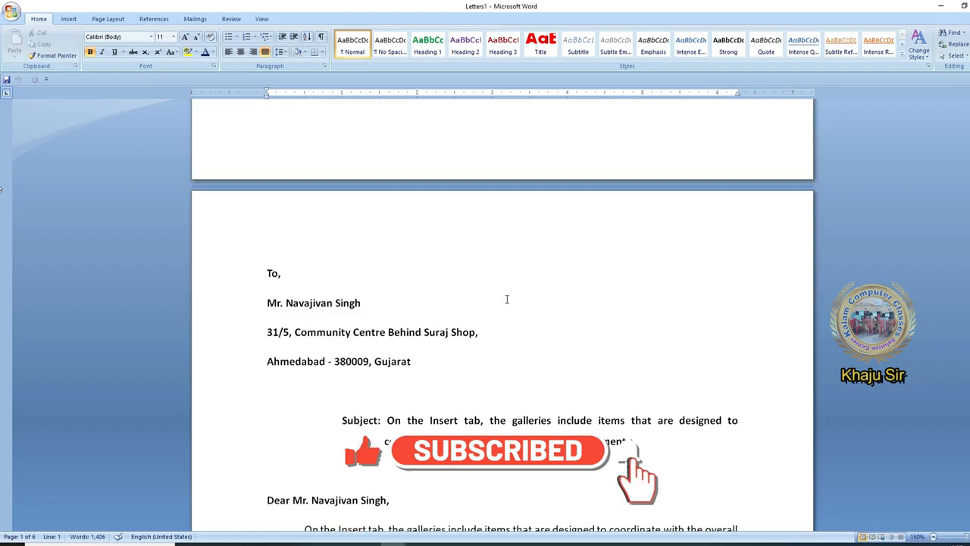
scroll(2, 443, up, 20)
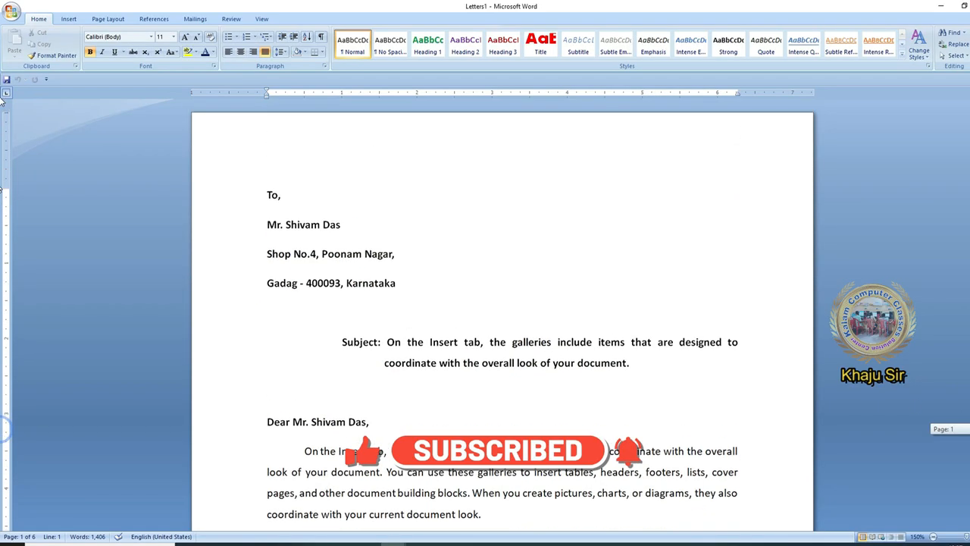
click(416, 288)
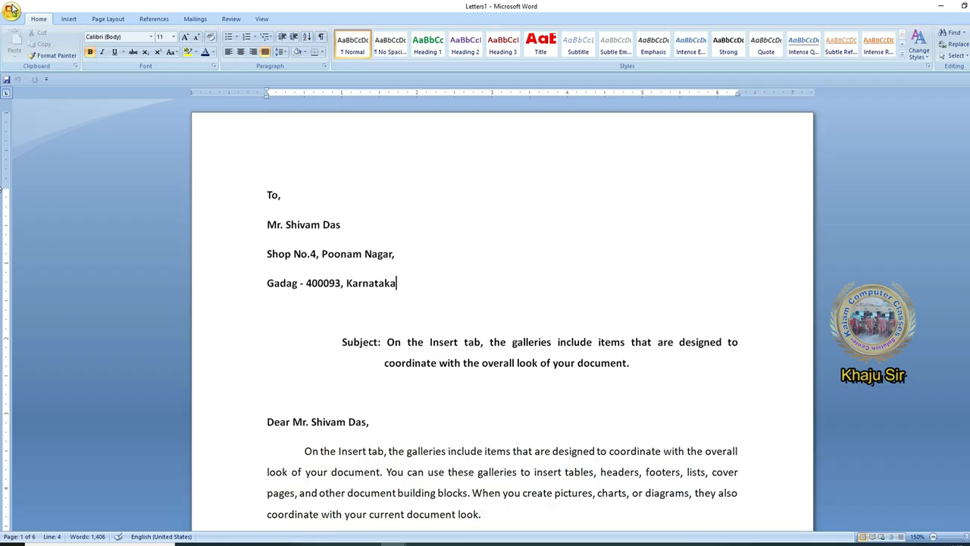
Print Letters1 using the Microsoft Print to PDF printer instead of the Canon printer
click(12, 12)
click(379, 168)
click(571, 186)
click(455, 202)
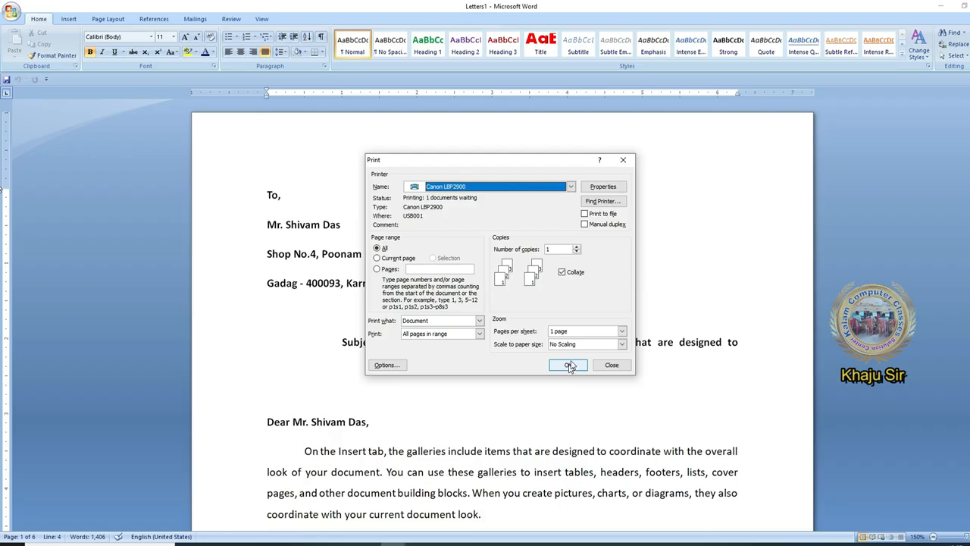
click(493, 183)
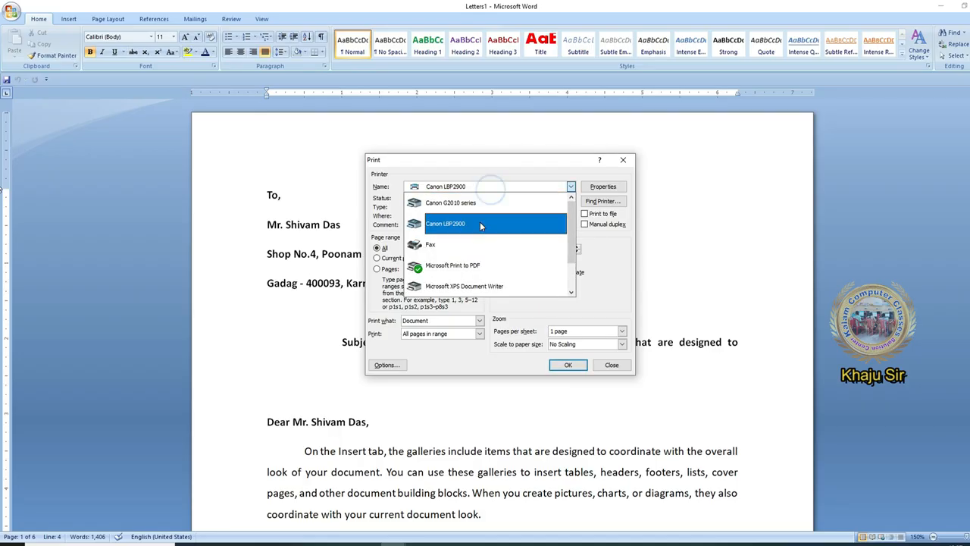
click(469, 265)
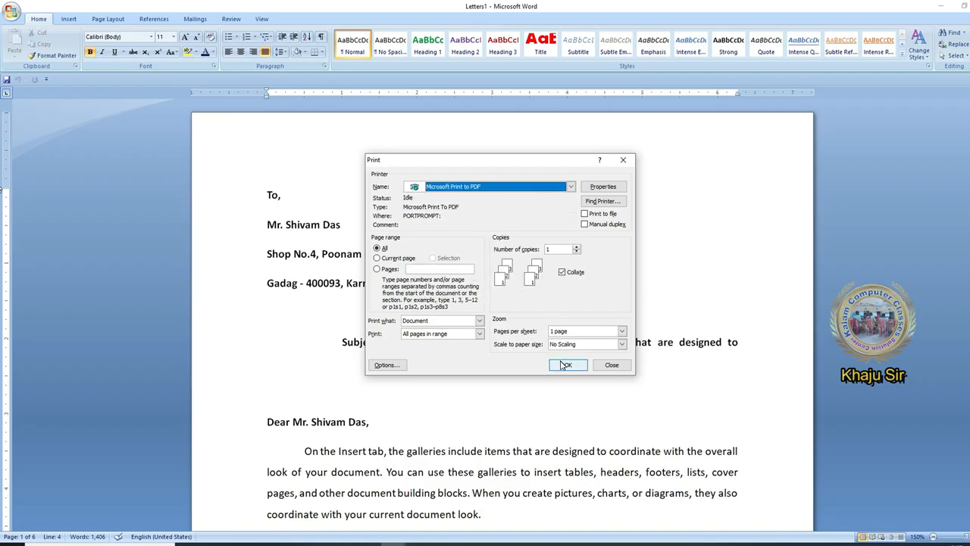
click(564, 365)
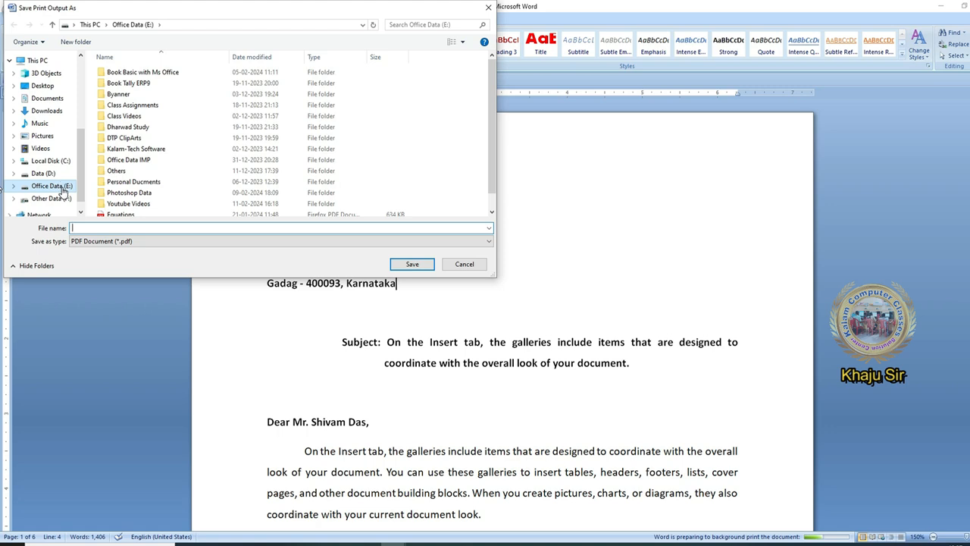
Save the PDF on the Desktop as 'Kalam Foundation' and minimize Word
click(47, 84)
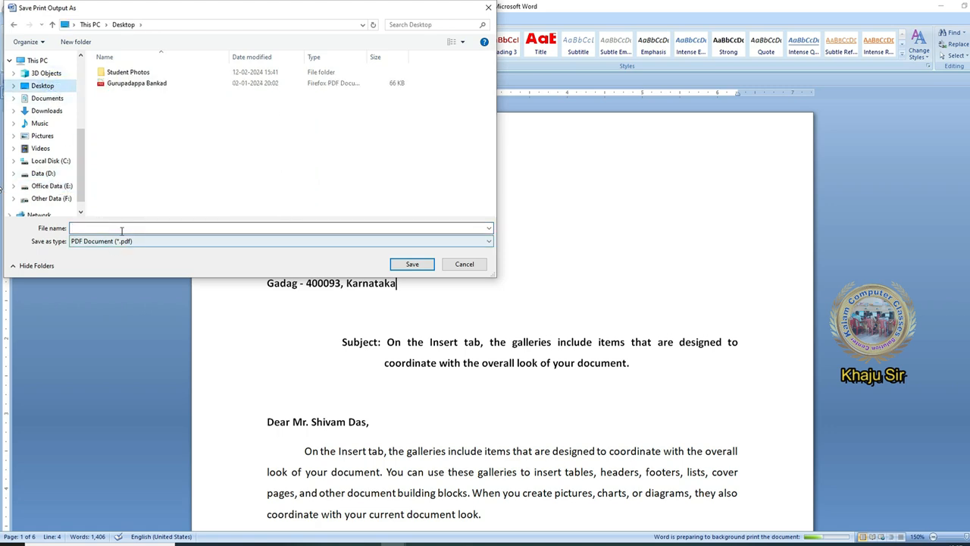
click(89, 228)
text(Kalam Foundation)
click(414, 263)
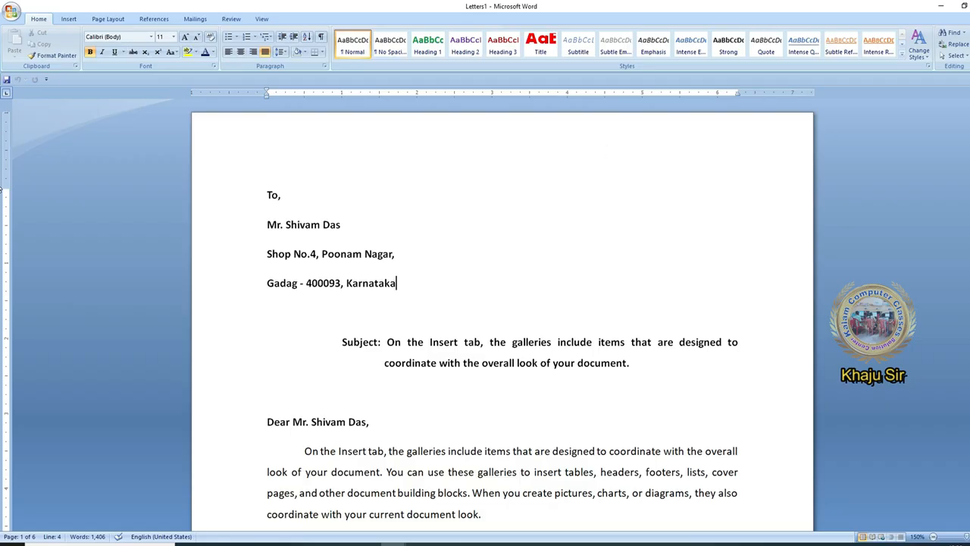
click(940, 6)
Open the Kalam Foundation PDF from the desktop and scroll through its pages
click(938, 9)
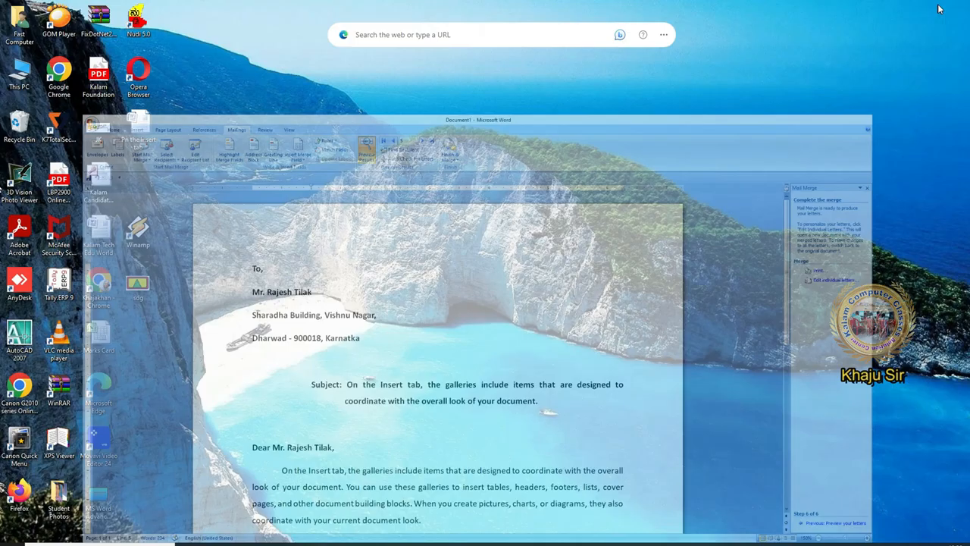
double_click(102, 76)
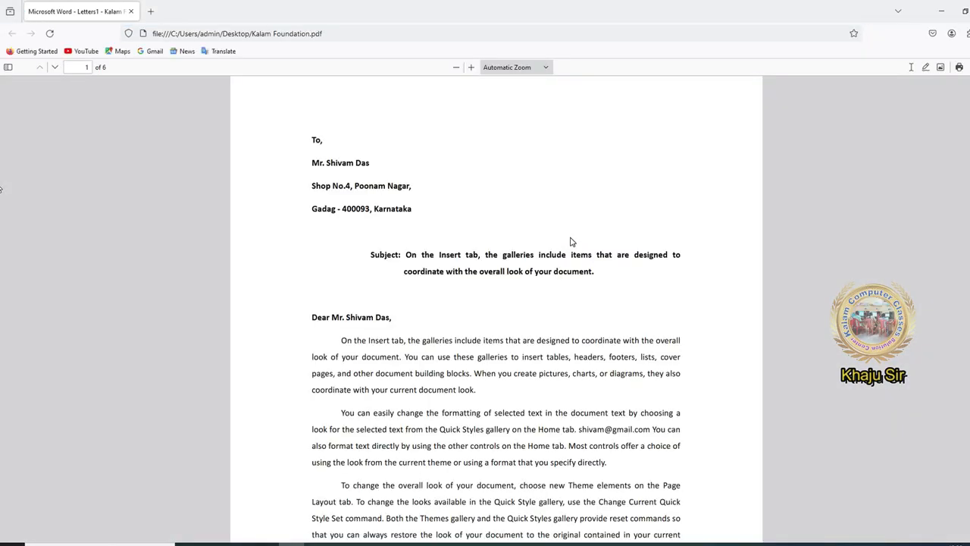
scroll(571, 241, down, 12)
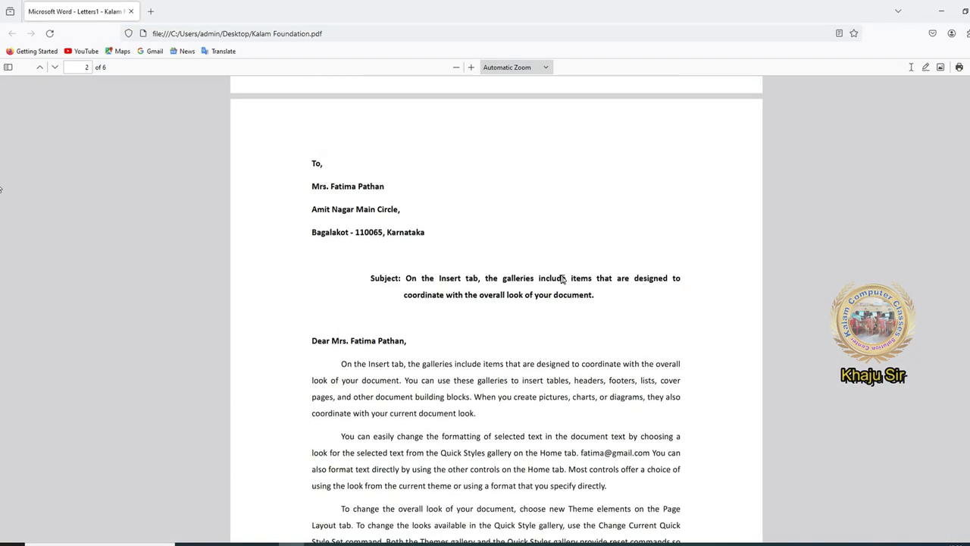
scroll(560, 315, down, 20)
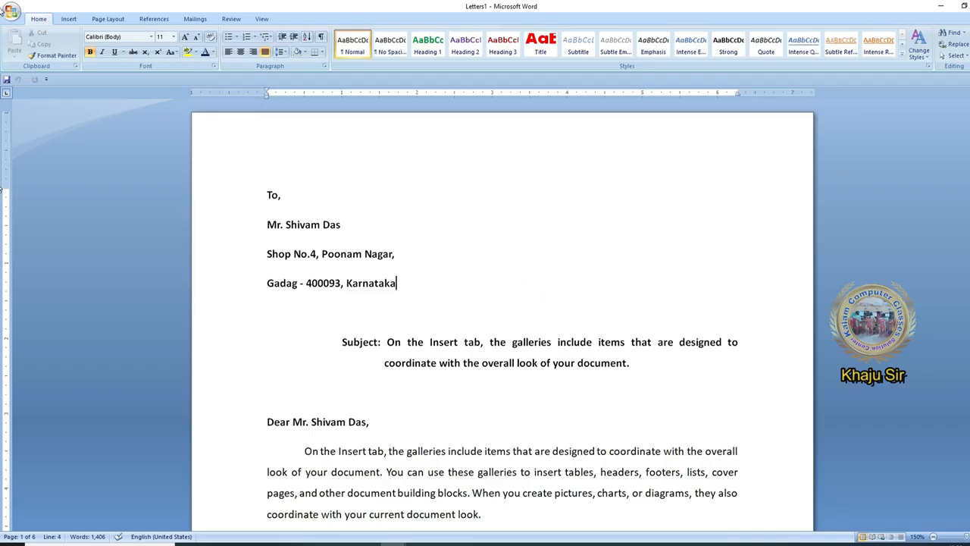
Close Letters1 without saving and hide the Mail Merge task pane
scroll(621, 266, down, 15)
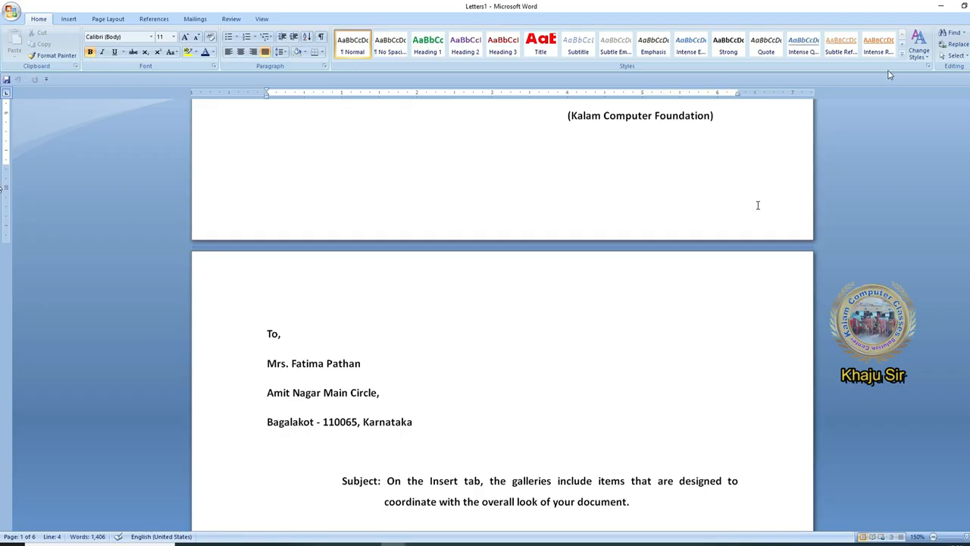
key(ctrl+w)
click(503, 303)
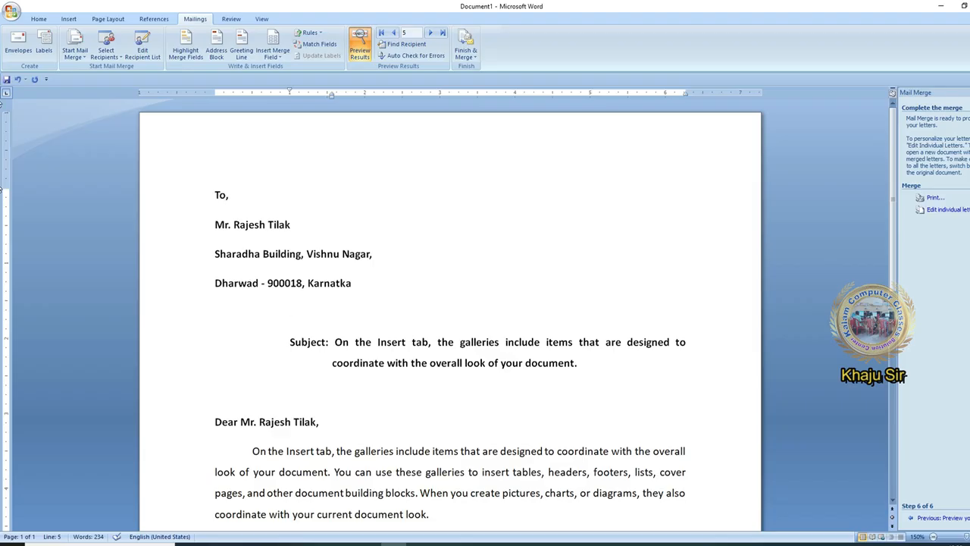
click(965, 91)
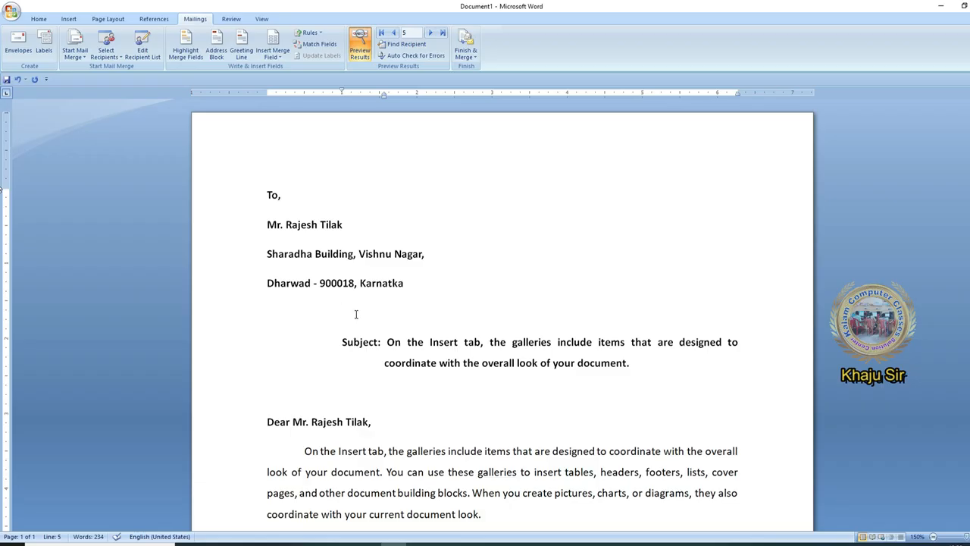
Create a new blank document from the Office button
click(12, 11)
click(19, 36)
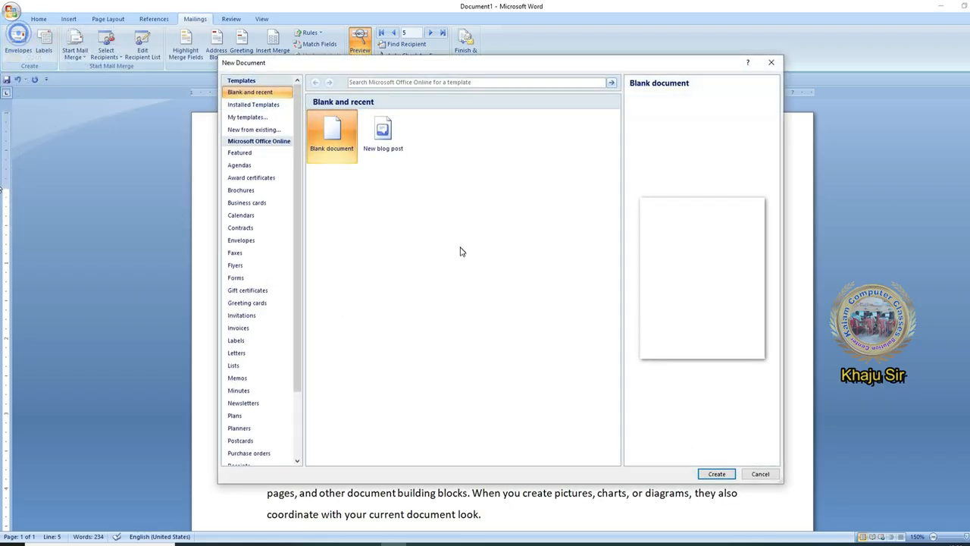
key(Return)
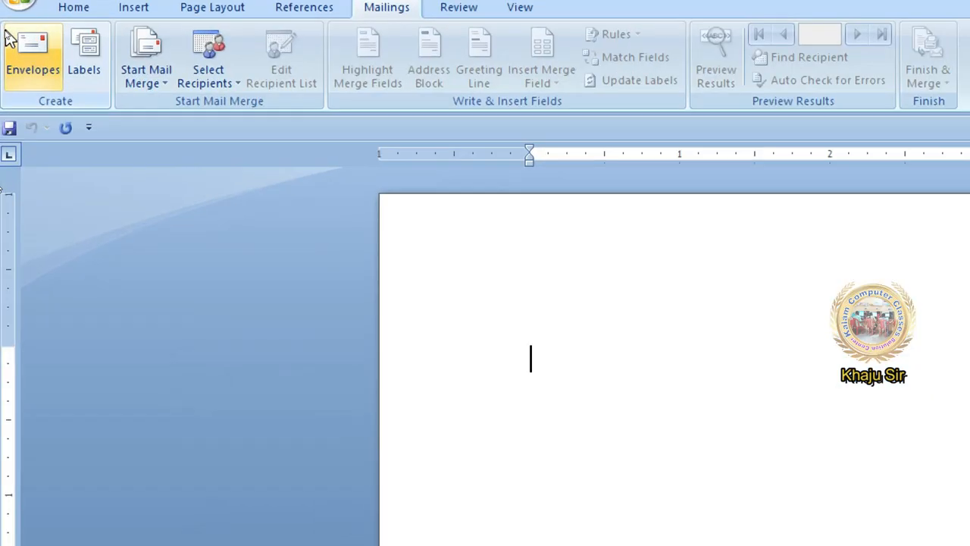